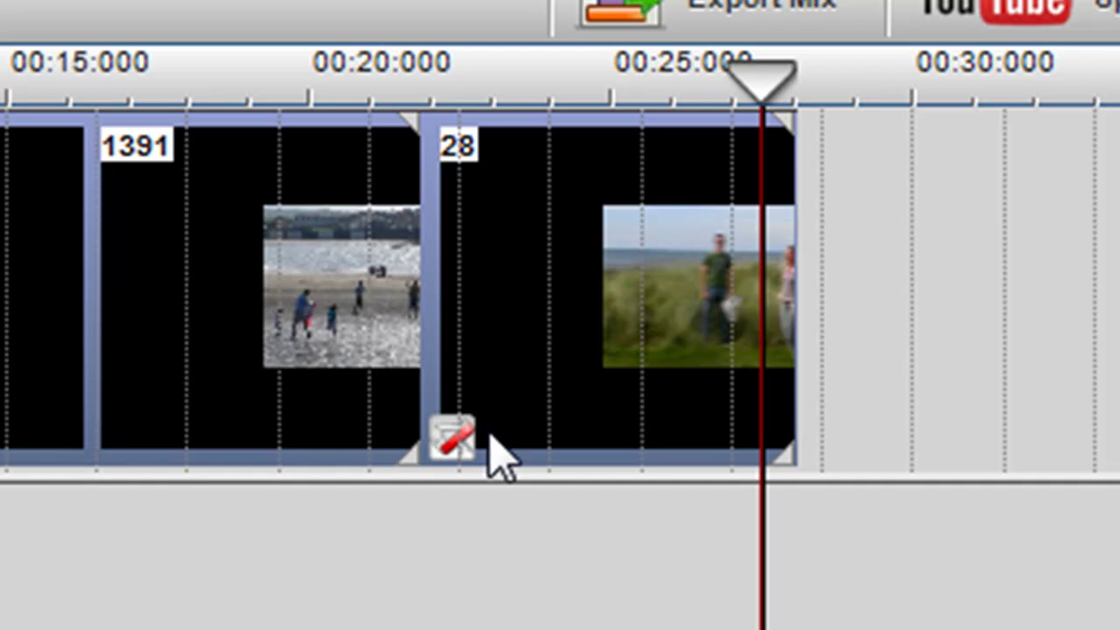
# Set the last clip on the SANY0012 track to play in reverse and preview it from about 21.6 seconds
pyautogui.click(452, 448)
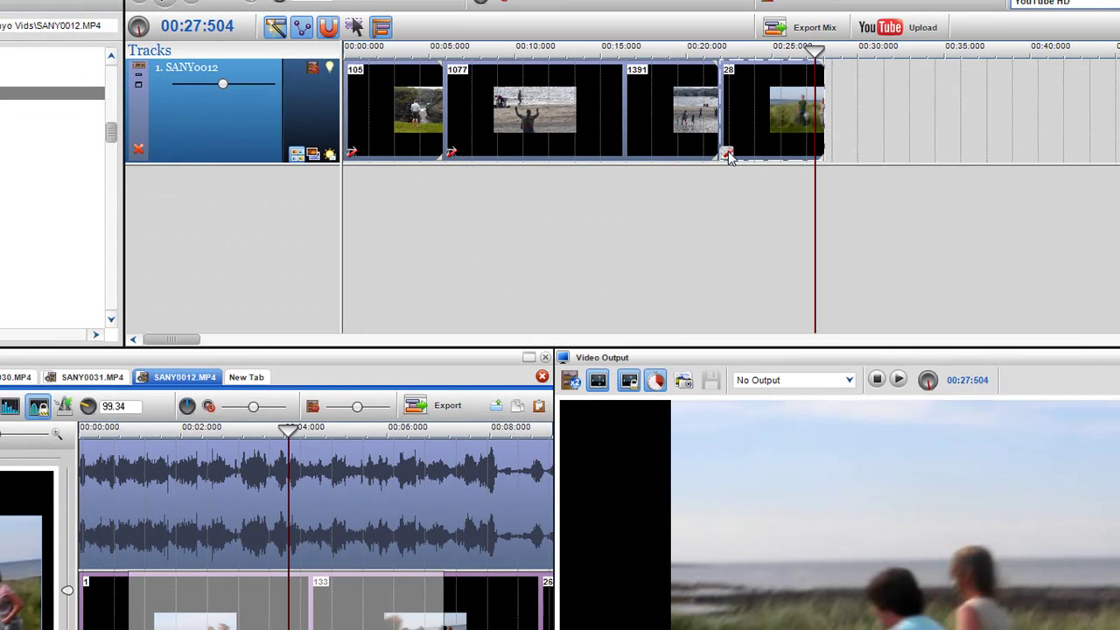
pyautogui.click(728, 154)
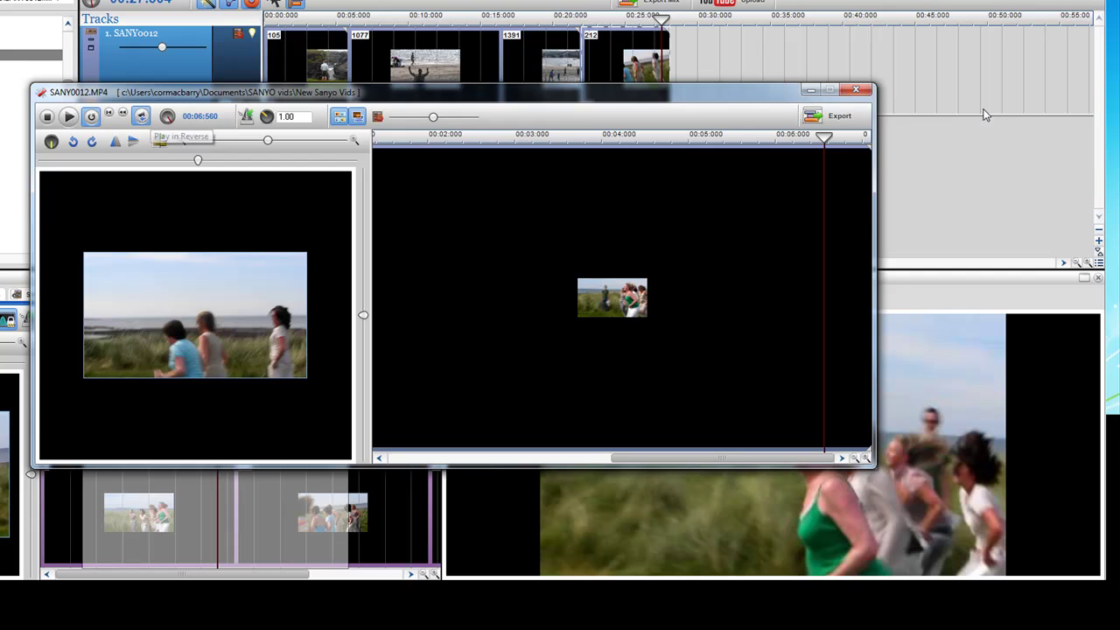
pyautogui.click(857, 91)
pyautogui.click(577, 138)
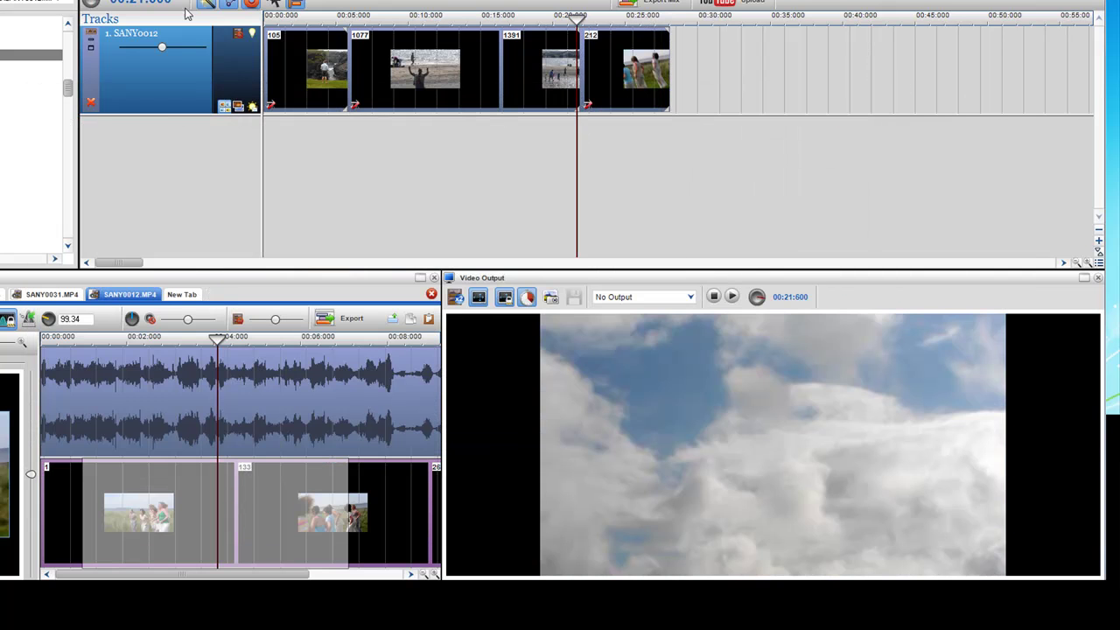
pyautogui.press('space')
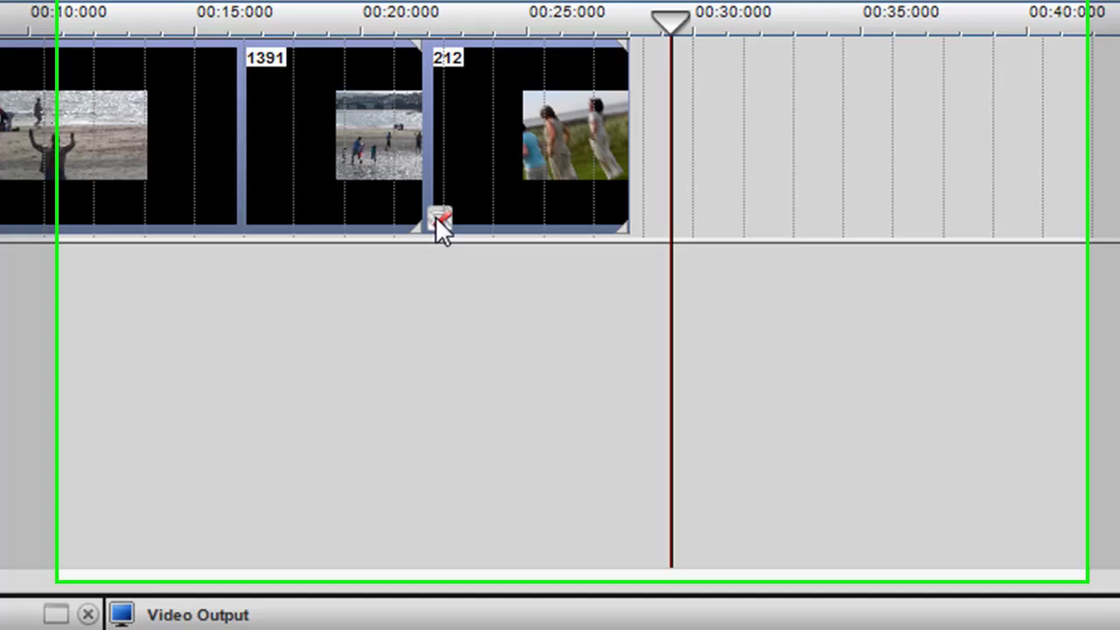
# Turn off reverse playback for the last timeline clip and preview it playing forward
pyautogui.doubleClick(587, 108)
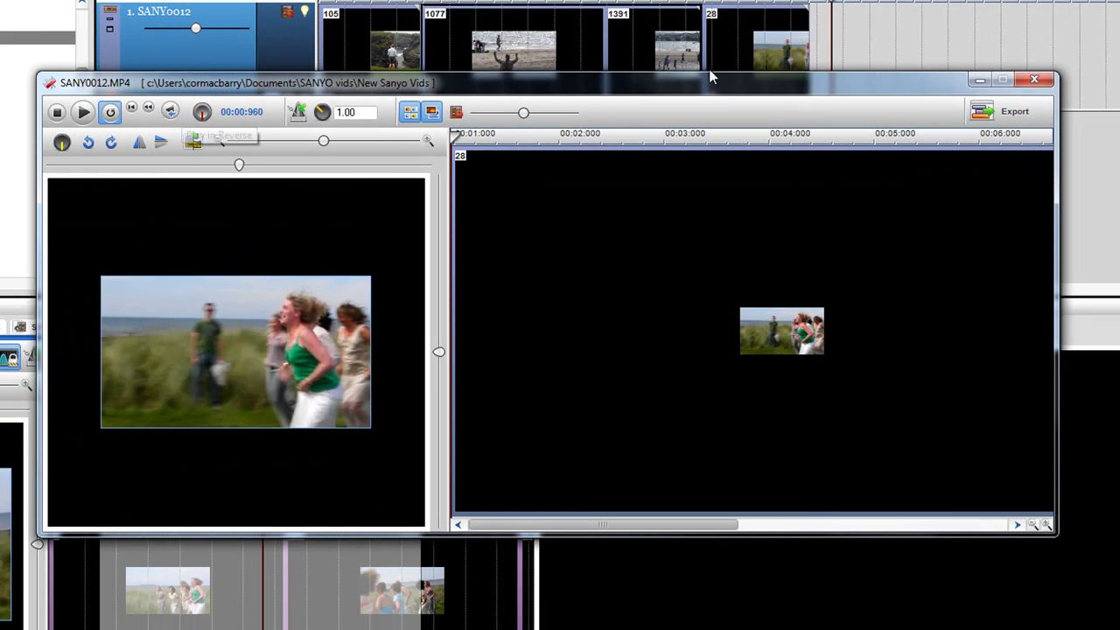
pyautogui.click(1036, 82)
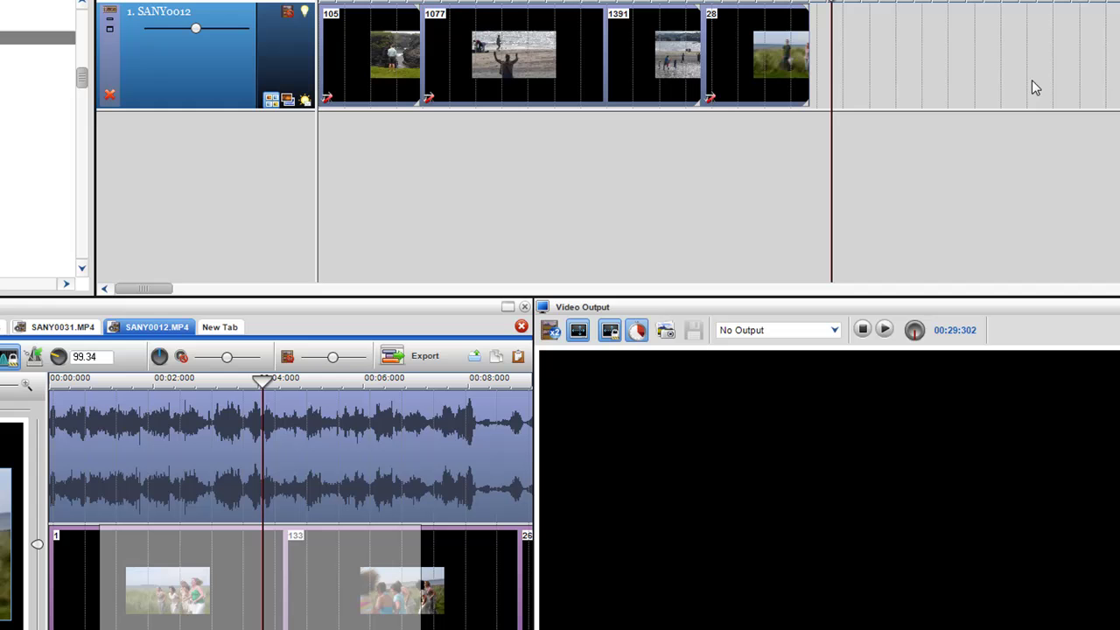
pyautogui.click(688, 135)
pyautogui.press('space')
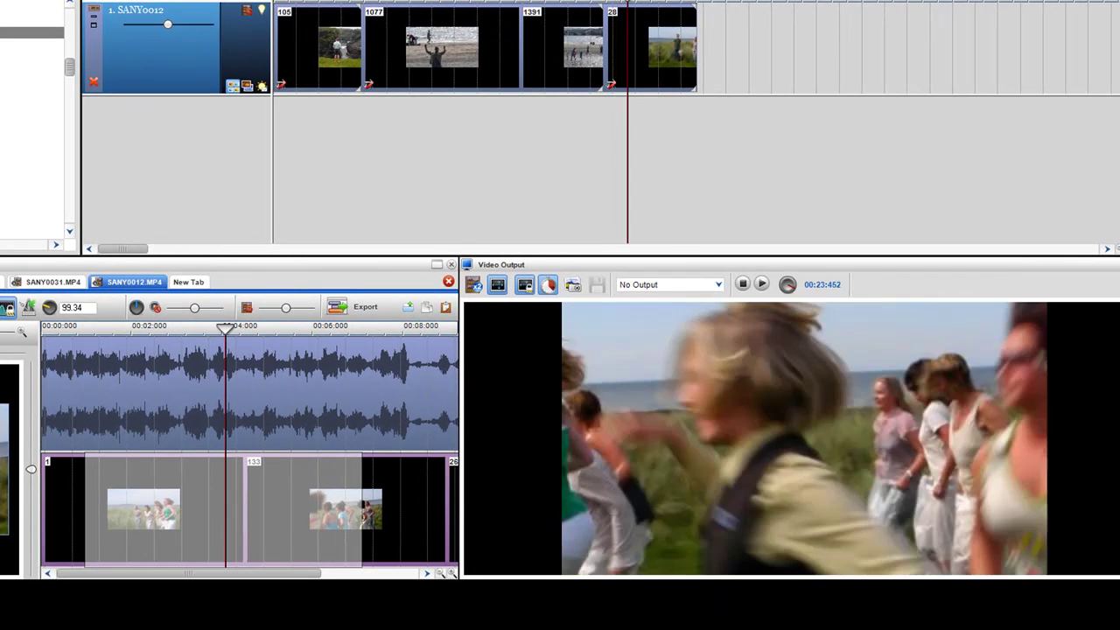
# Enable reverse playback again for the last timeline clip and play back the mix over that clip
pyautogui.click(610, 87)
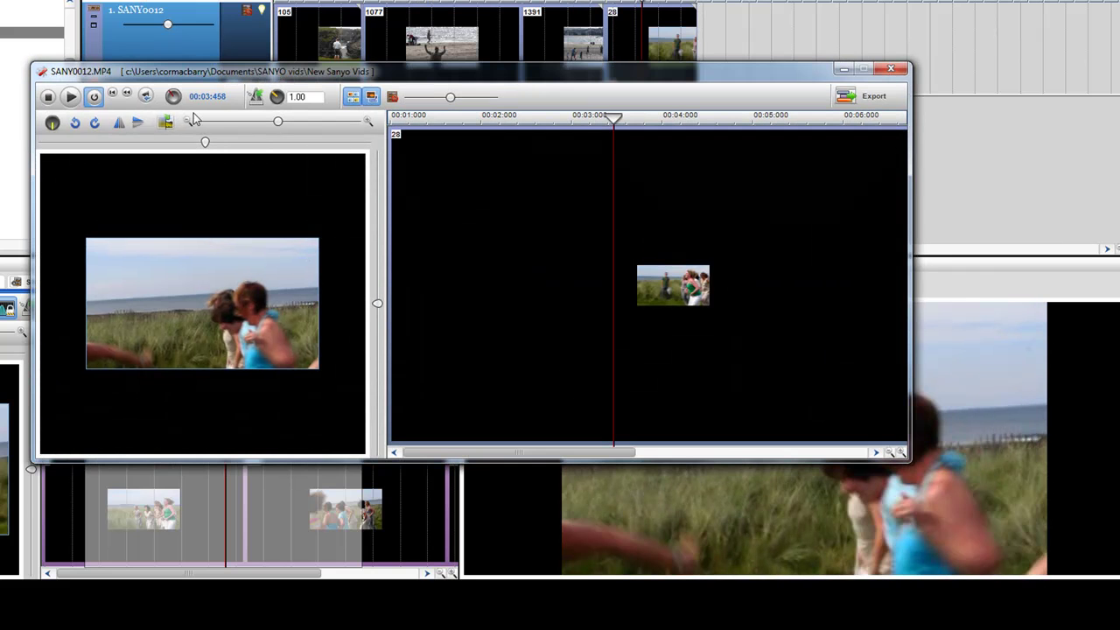
pyautogui.click(147, 97)
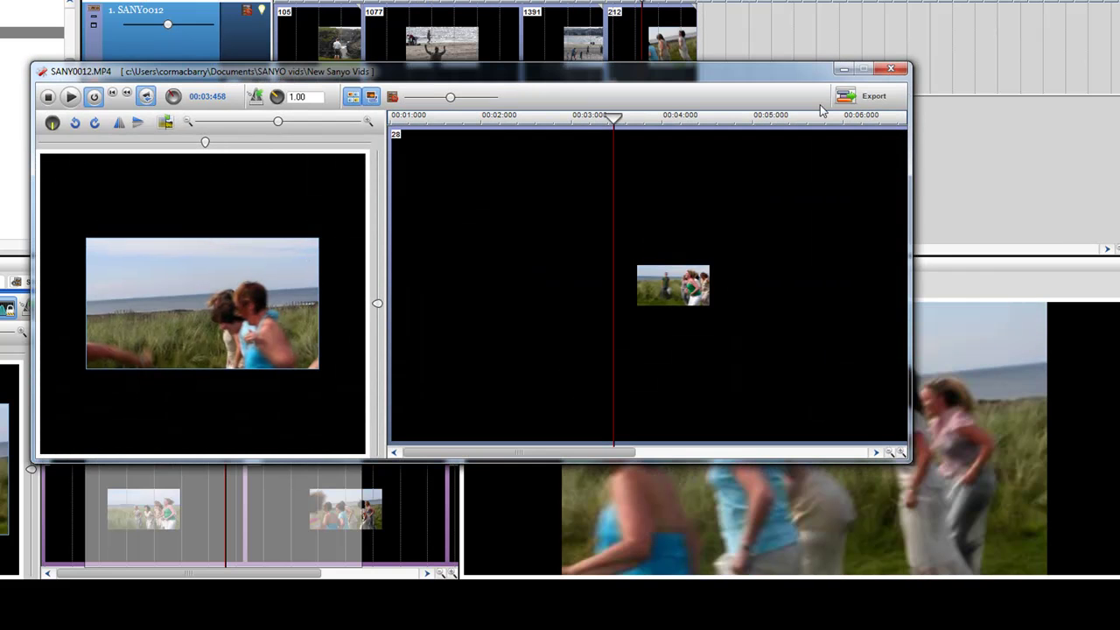
pyautogui.click(890, 69)
pyautogui.click(610, 132)
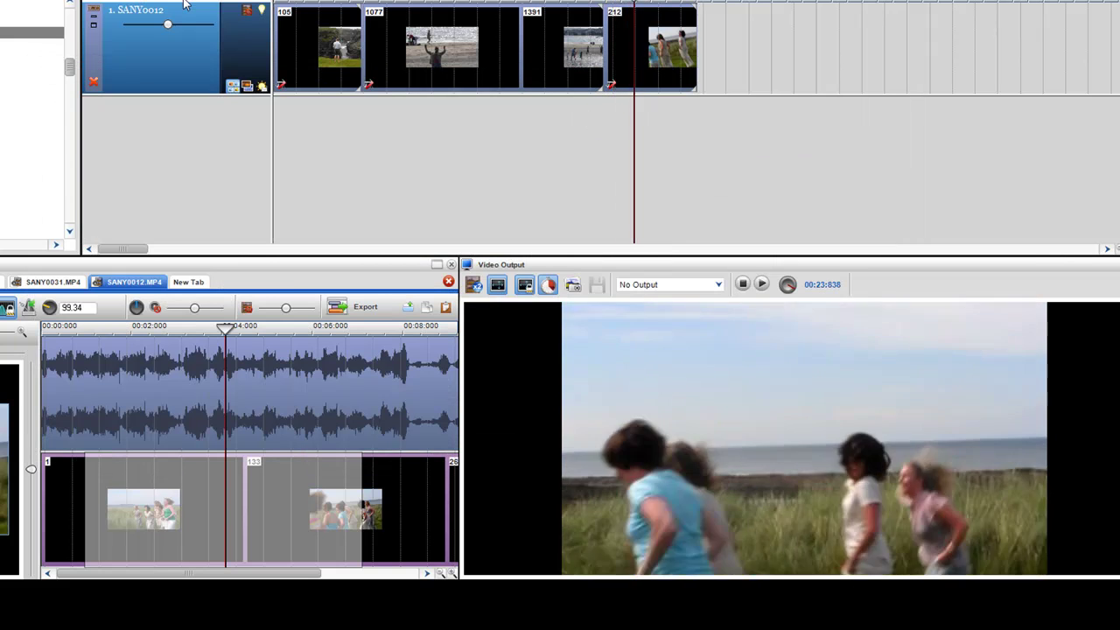
# Disable reverse playback for the last timeline clip and set its play rate to 0.25
pyautogui.click(611, 87)
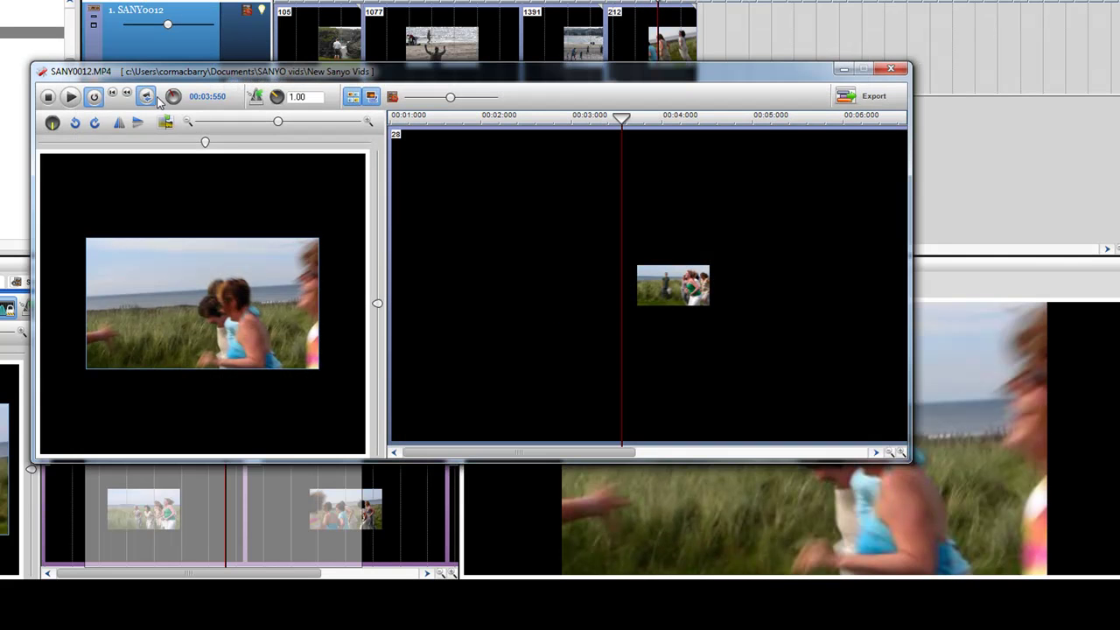
pyautogui.click(147, 99)
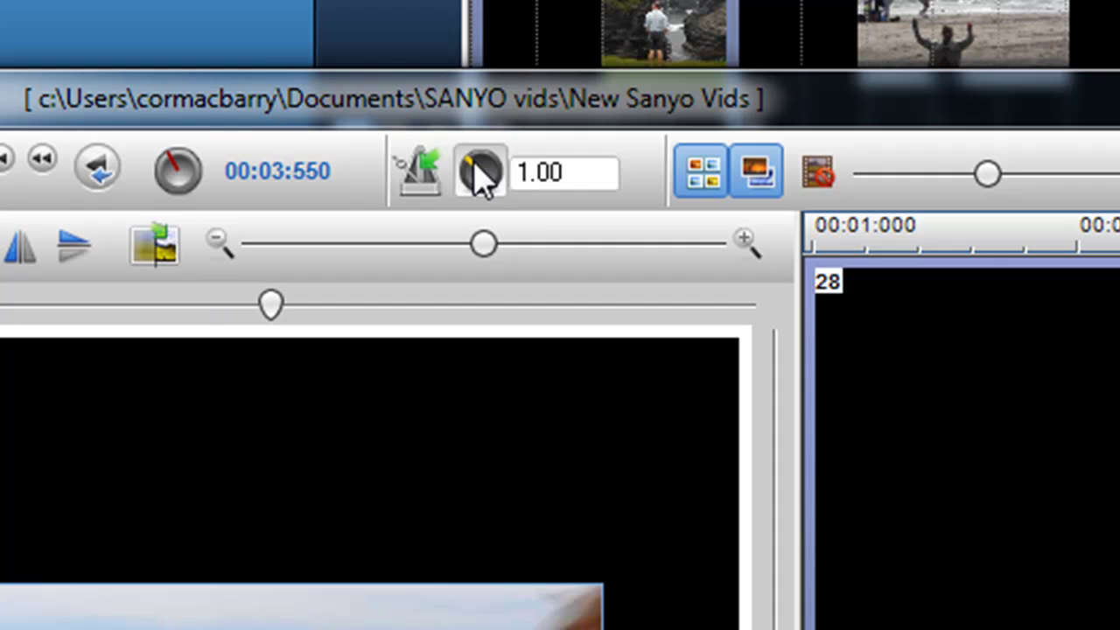
pyautogui.moveTo(467, 163); pyautogui.dragTo(457, 321)
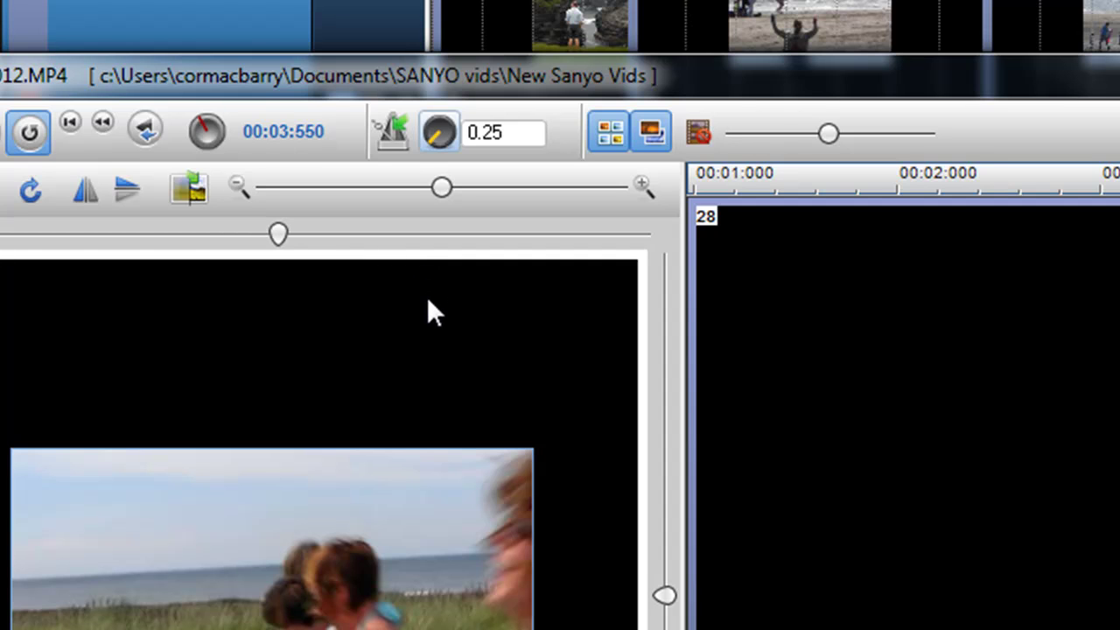
pyautogui.moveTo(429, 307); pyautogui.dragTo(428, 306)
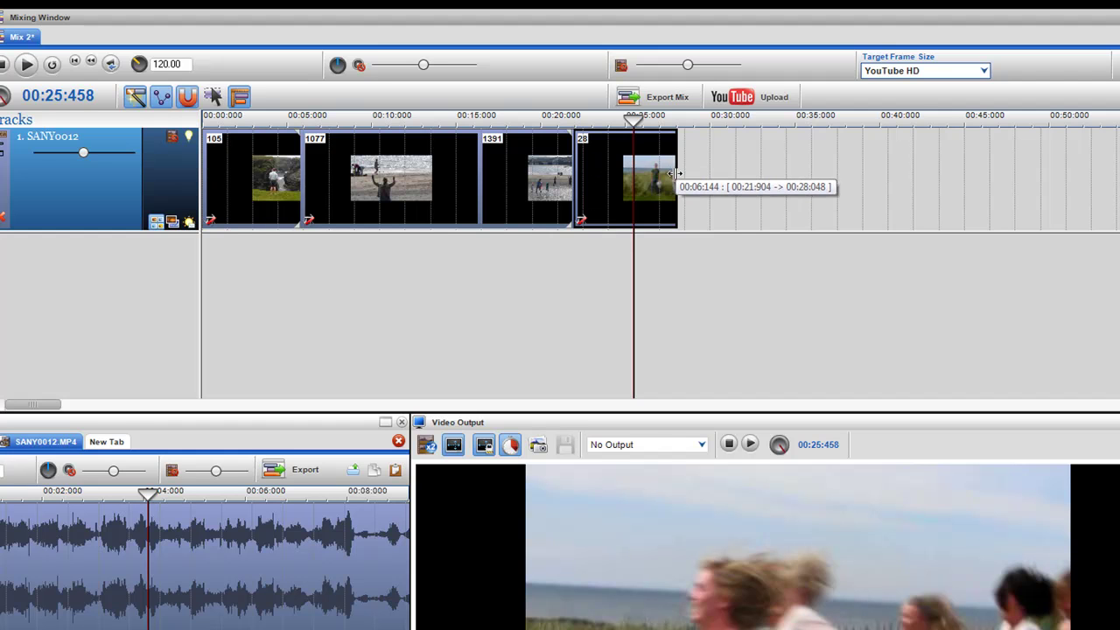
# Extend the end of the slowed last clip to a length of about 24.6 seconds and preview the slow motion
pyautogui.moveTo(675, 174); pyautogui.dragTo(986, 227)
pyautogui.moveTo(858, 351)
pyautogui.mouseDown()
pyautogui.moveTo(891, 355)
pyautogui.moveTo(860, 354)
pyautogui.mouseUp()
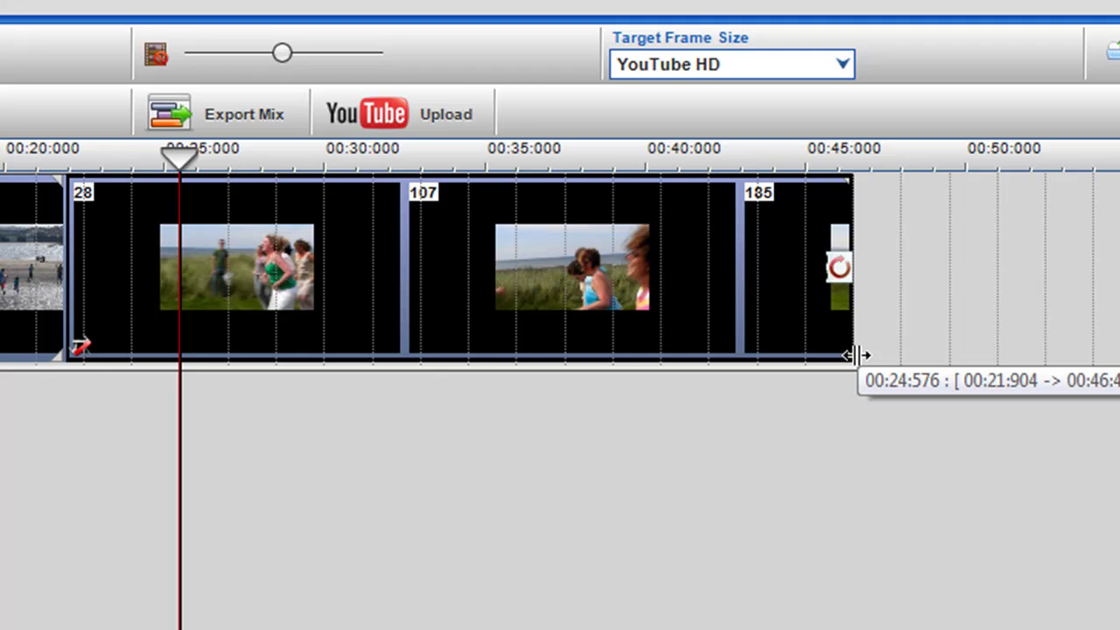
pyautogui.moveTo(860, 366); pyautogui.dragTo(860, 366)
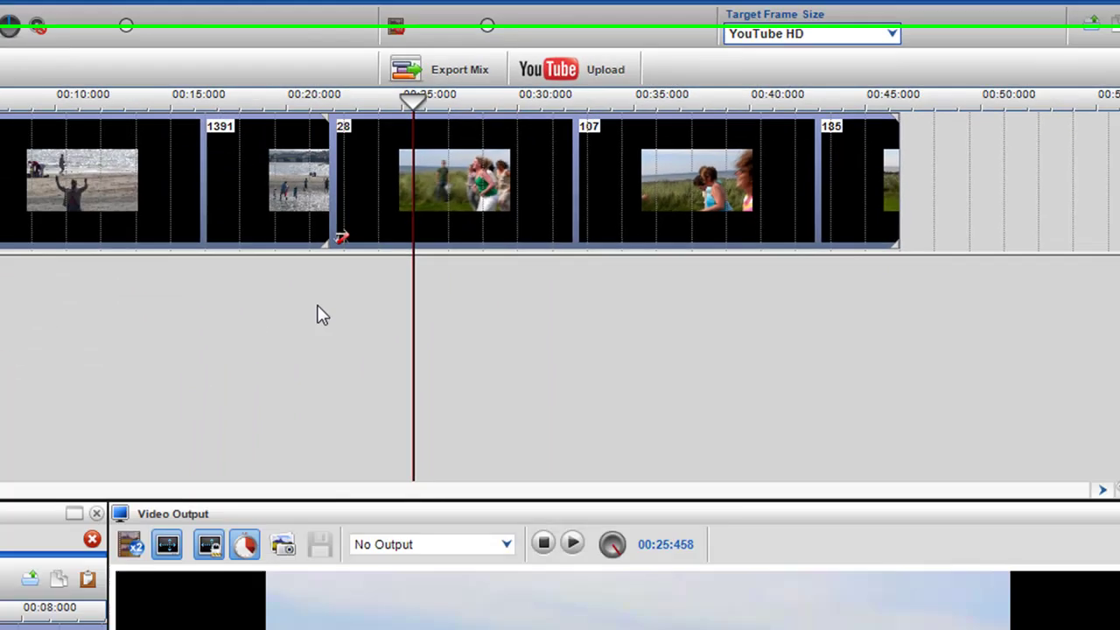
pyautogui.click(135, 3)
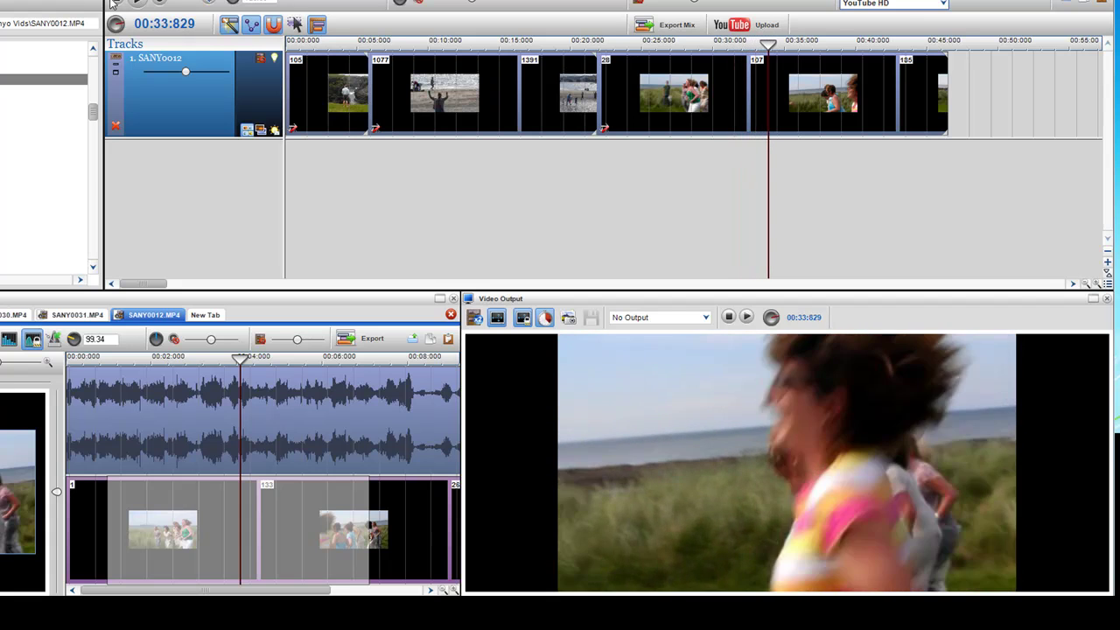
pyautogui.click(116, 4)
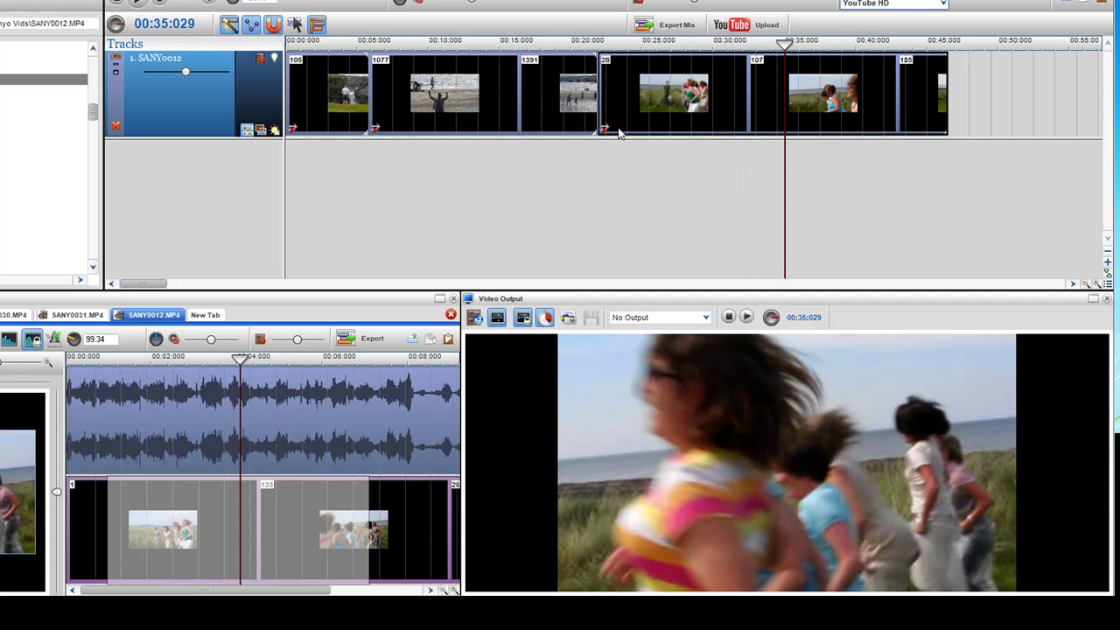
# Restore the last clip's default play rate, then trim off its repeated sections and preview it at normal speed
pyautogui.doubleClick(603, 130)
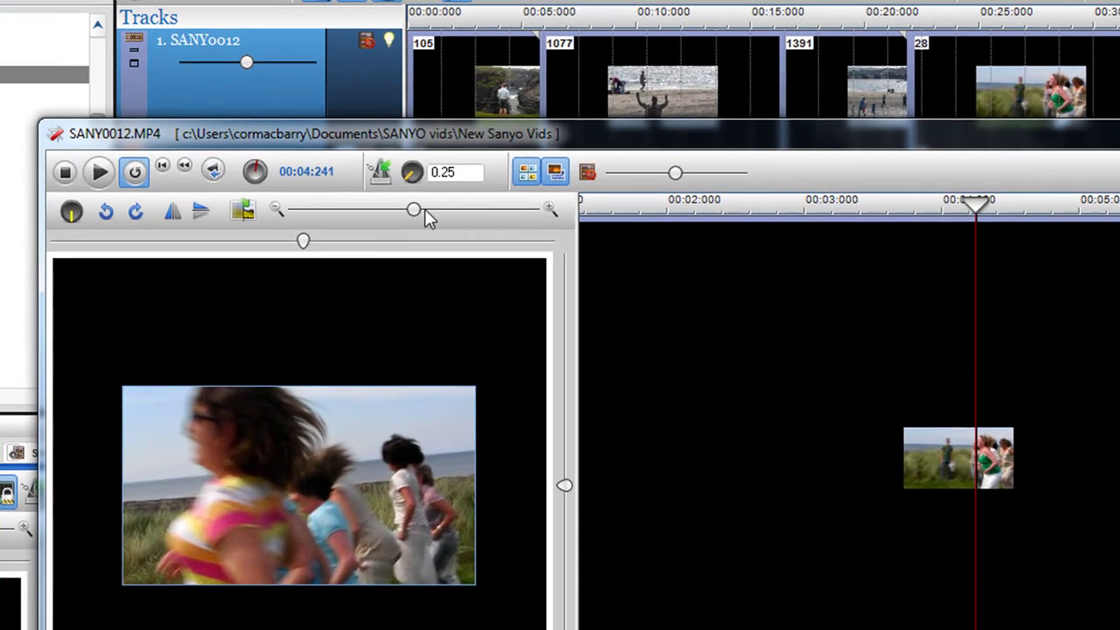
pyautogui.rightClick(413, 175)
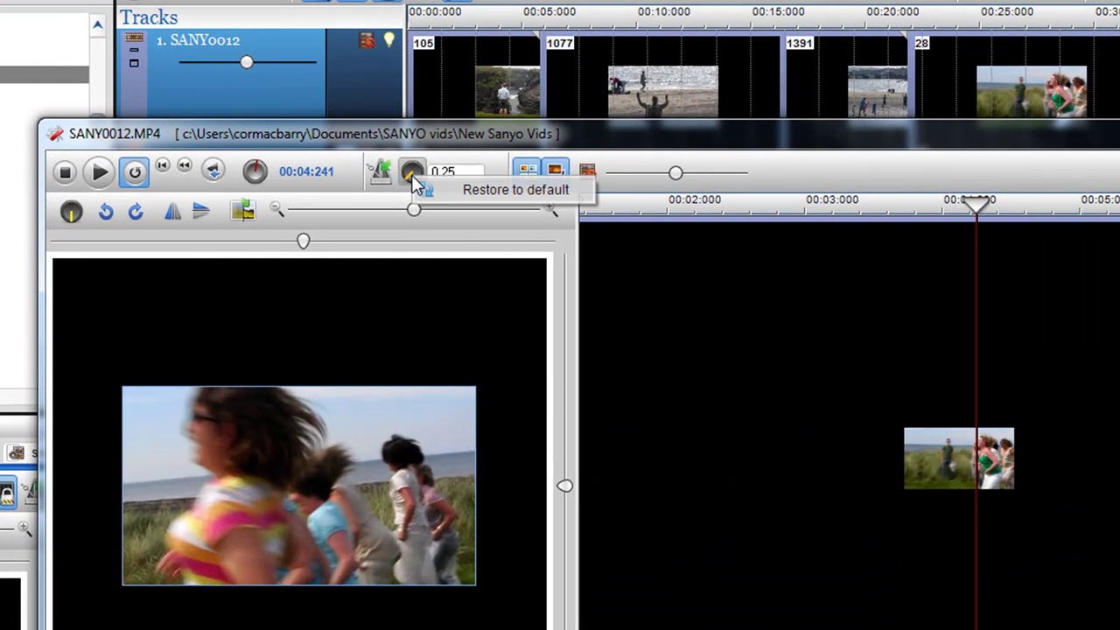
pyautogui.click(482, 189)
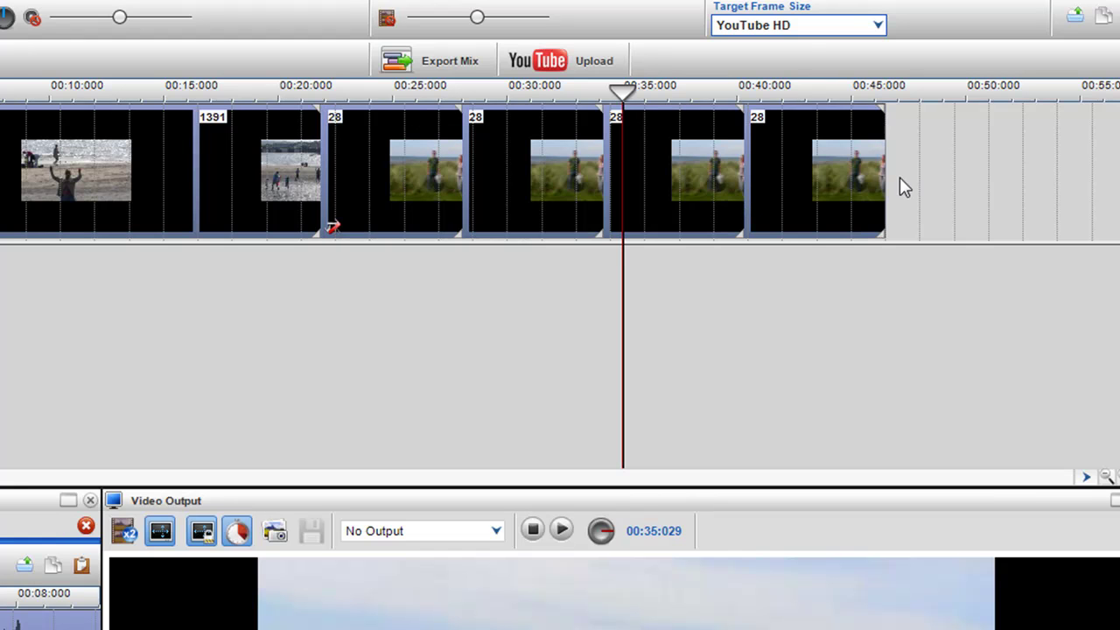
pyautogui.moveTo(886, 184); pyautogui.dragTo(465, 212)
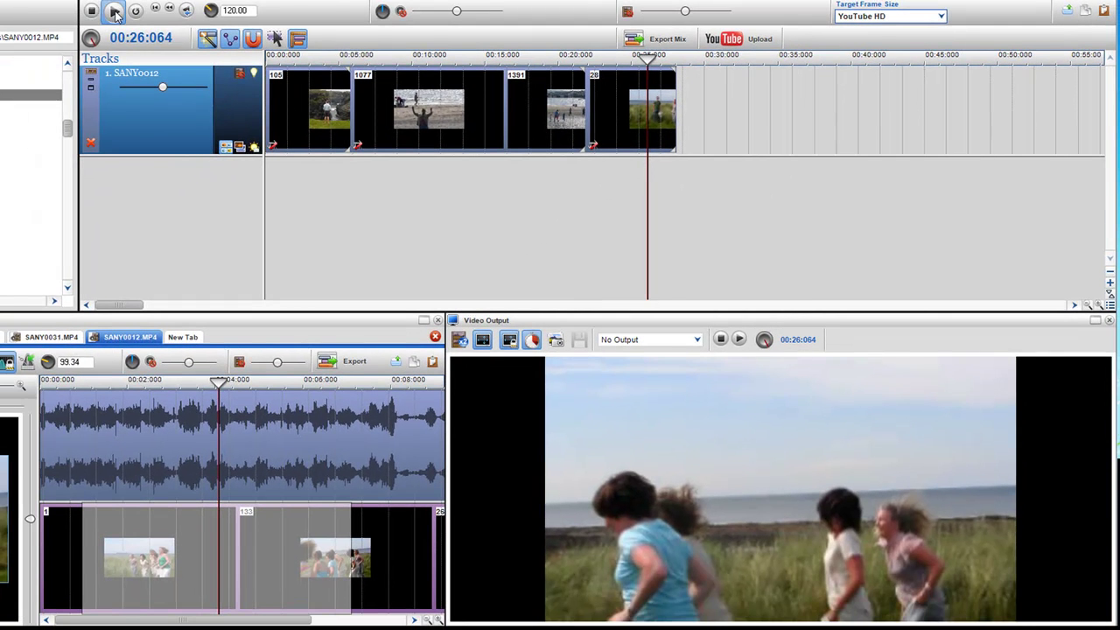
pyautogui.click(114, 12)
pyautogui.click(115, 12)
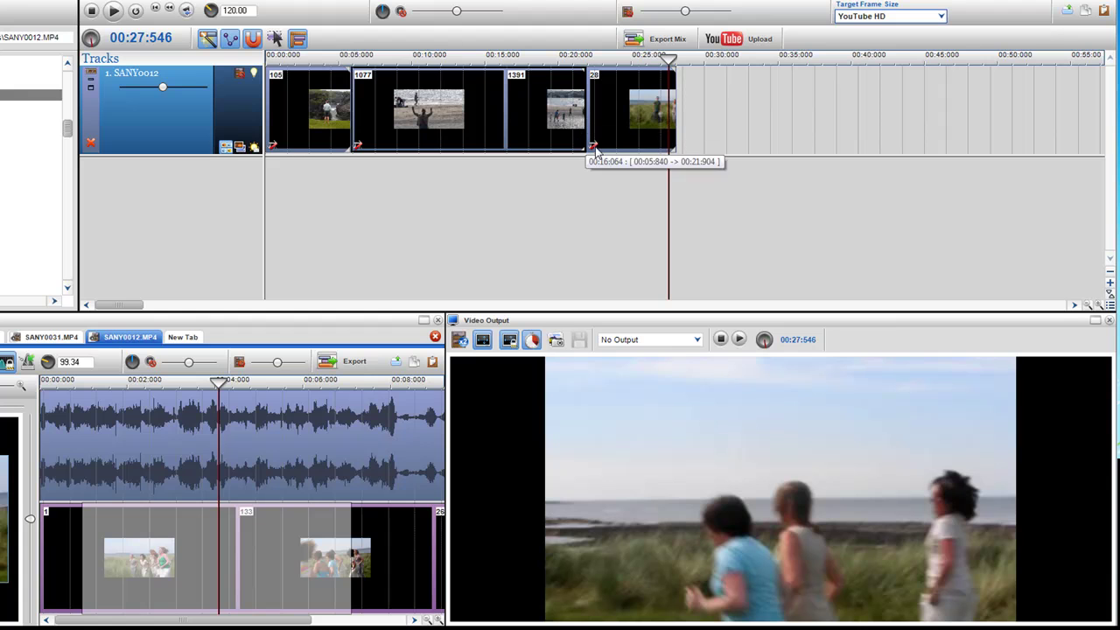
# Slow the last clip to a play rate of 0.25 again, lengthen it to about 46 seconds on the timeline, and preview it
pyautogui.doubleClick(598, 147)
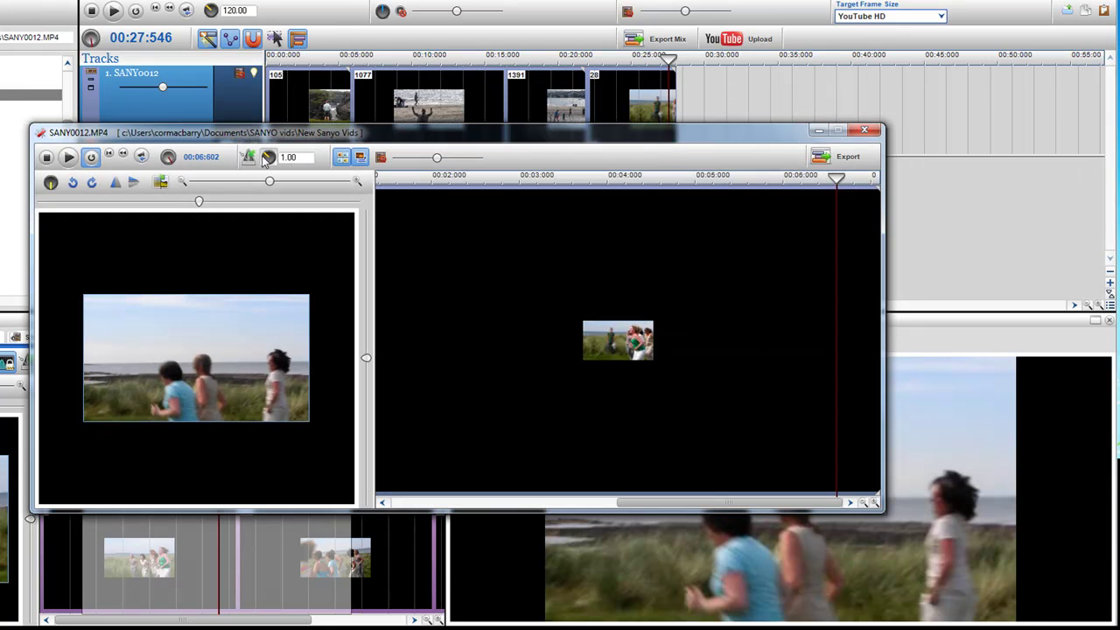
pyautogui.moveTo(267, 157); pyautogui.dragTo(267, 197)
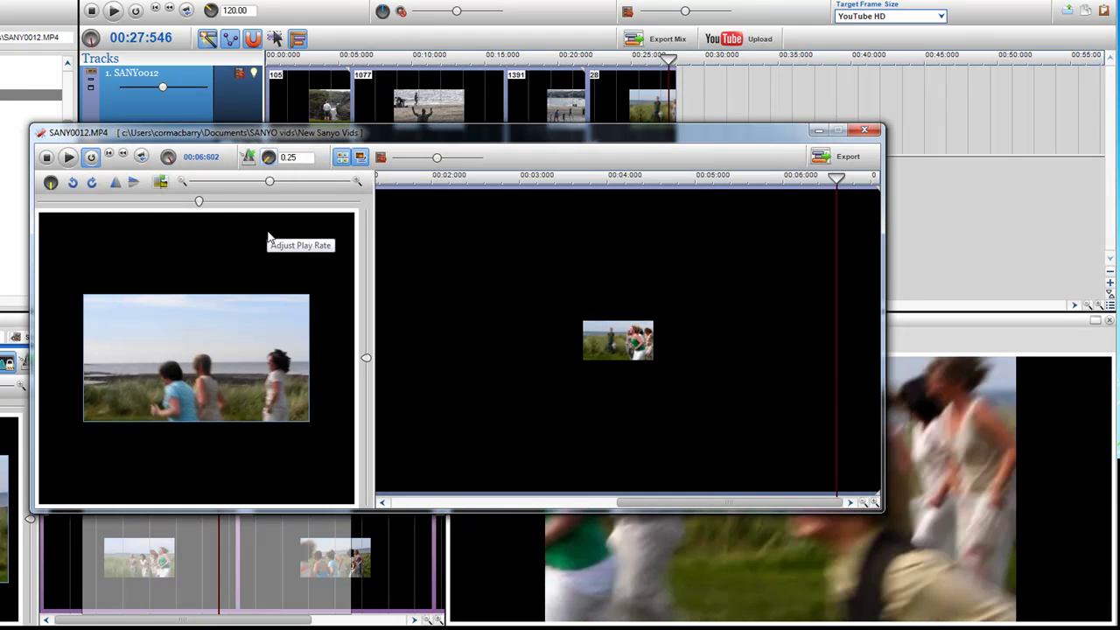
pyautogui.click(866, 132)
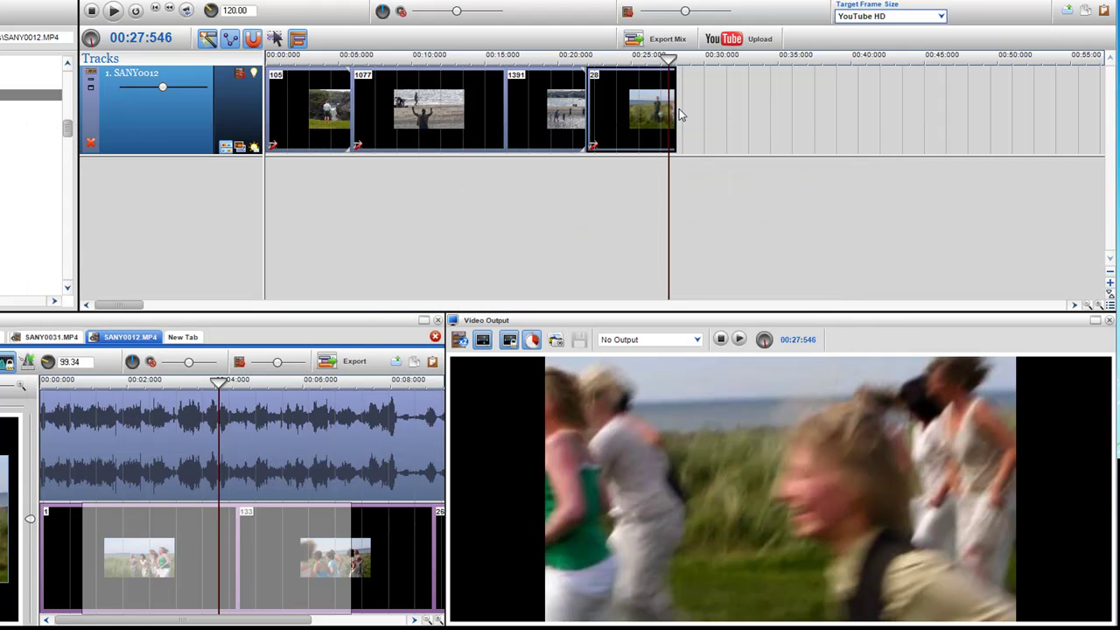
pyautogui.moveTo(673, 108); pyautogui.dragTo(951, 137)
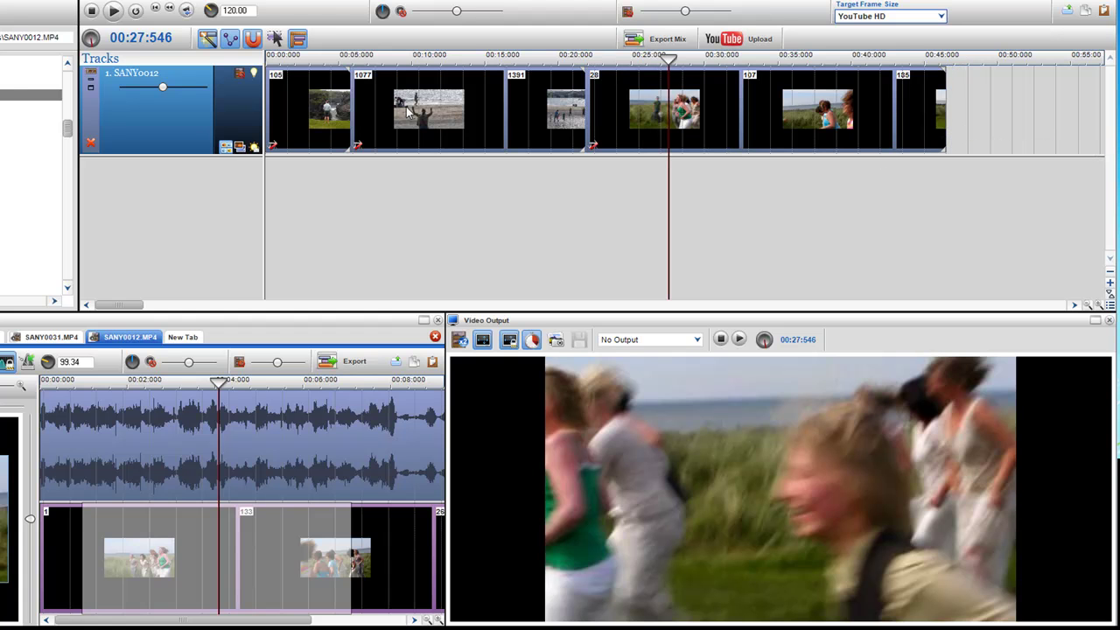
pyautogui.click(116, 12)
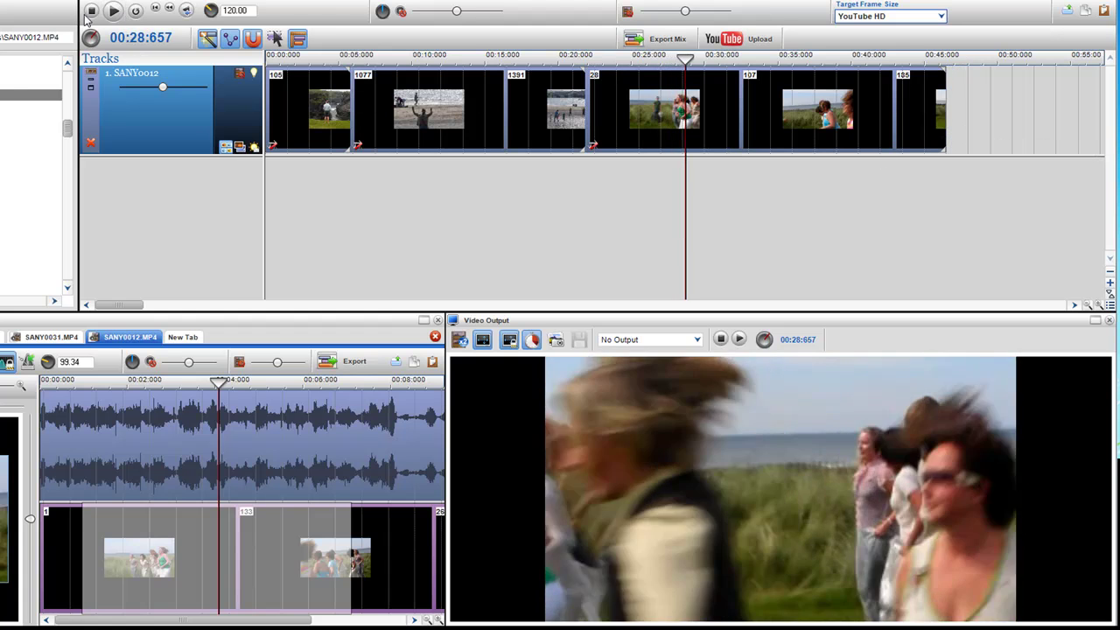
pyautogui.click(92, 13)
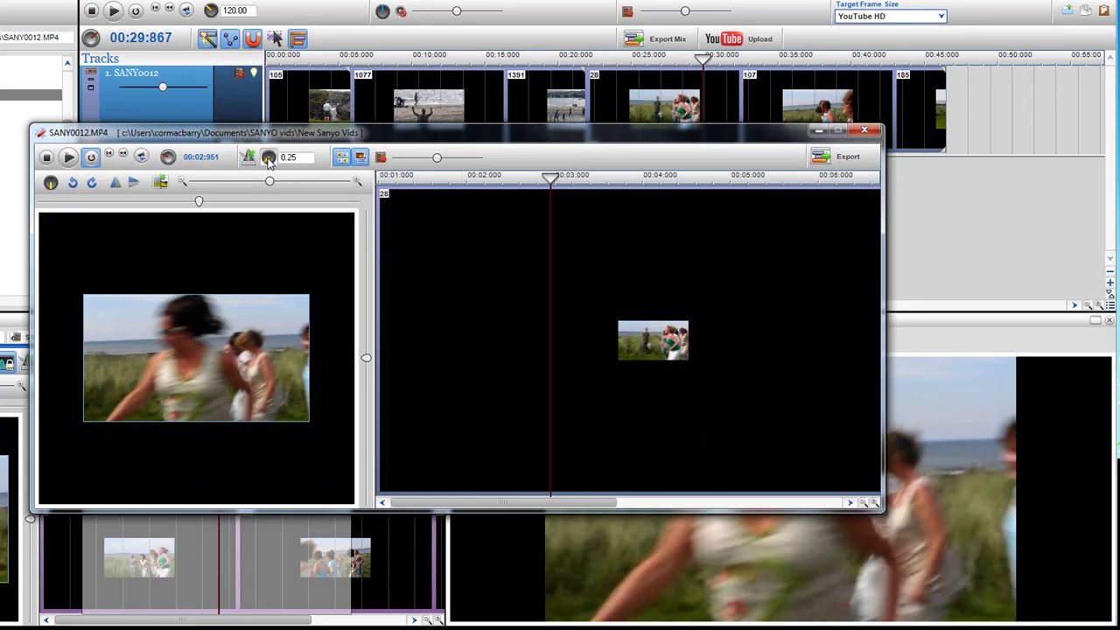
# Restore the last clip's default play rate, raise it to 2.50, and trim the sped-up clip to a single pass
pyautogui.rightClick(268, 162)
pyautogui.click(297, 167)
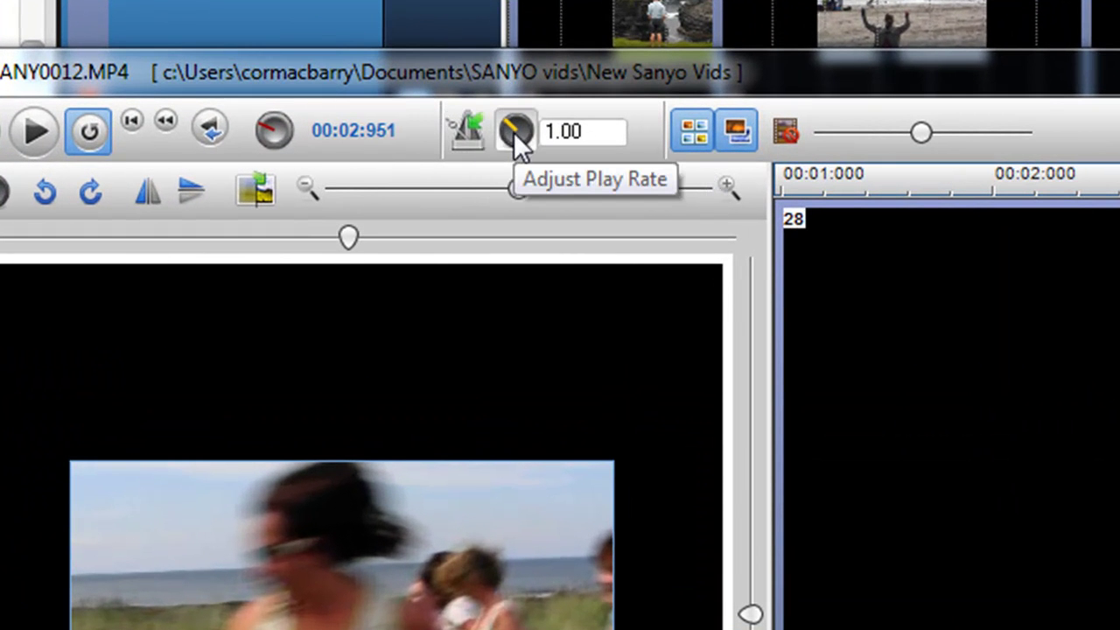
pyautogui.moveTo(514, 132); pyautogui.dragTo(627, 3)
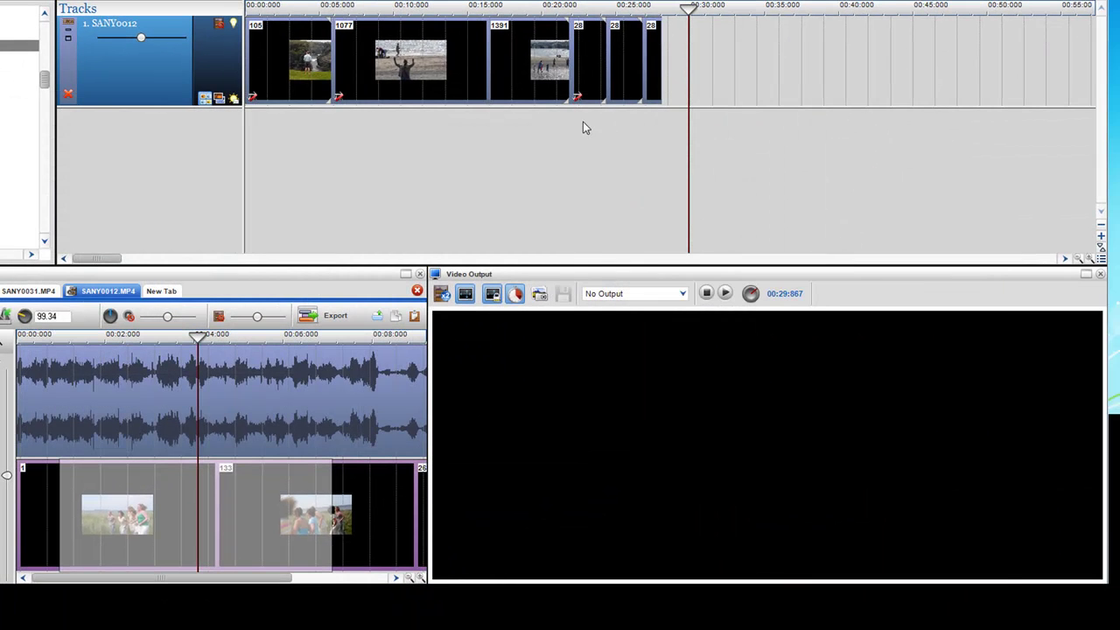
pyautogui.click(583, 122)
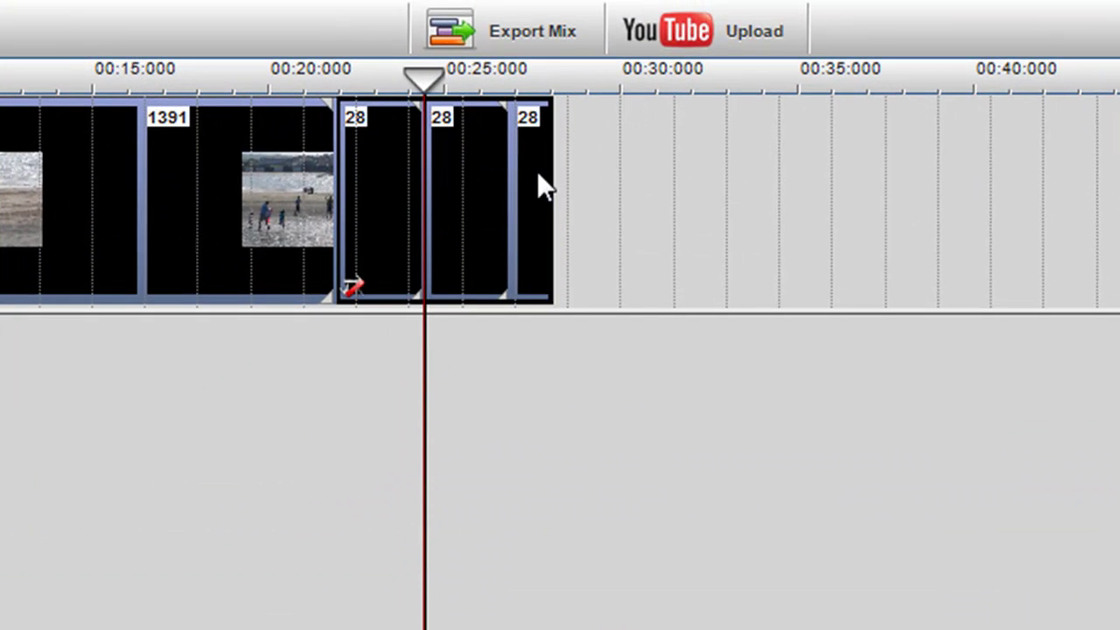
pyautogui.moveTo(638, 71); pyautogui.dragTo(601, 79)
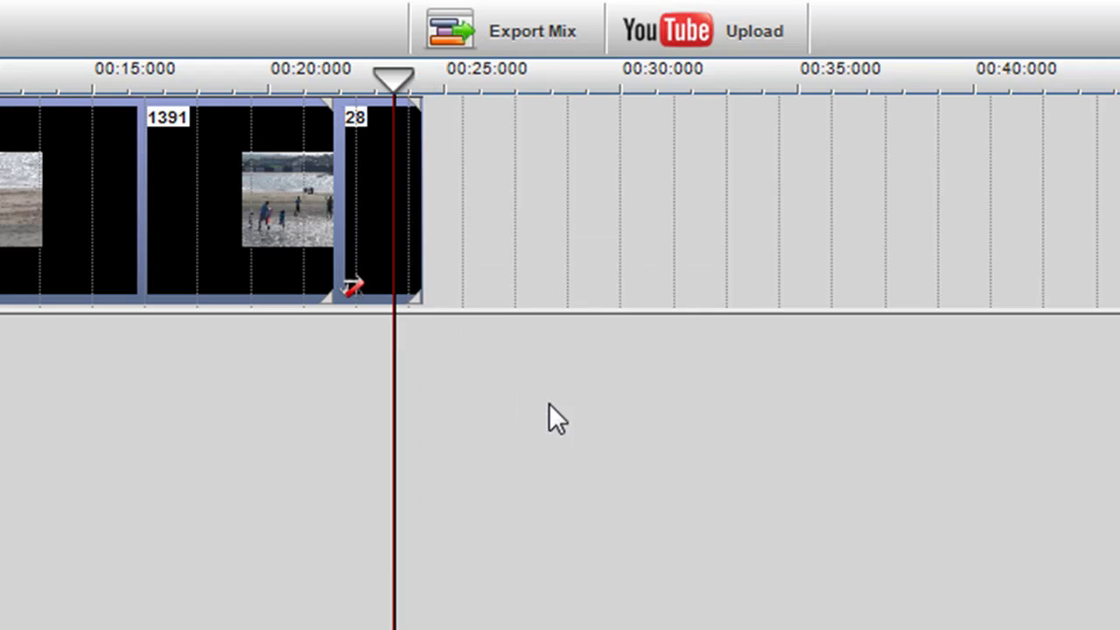
# Raise the last clip's play rate to 7.00 and trim its repeated sections, leaving a single pass ending at about 22.5 seconds
pyautogui.scroll(3, 560, 394)
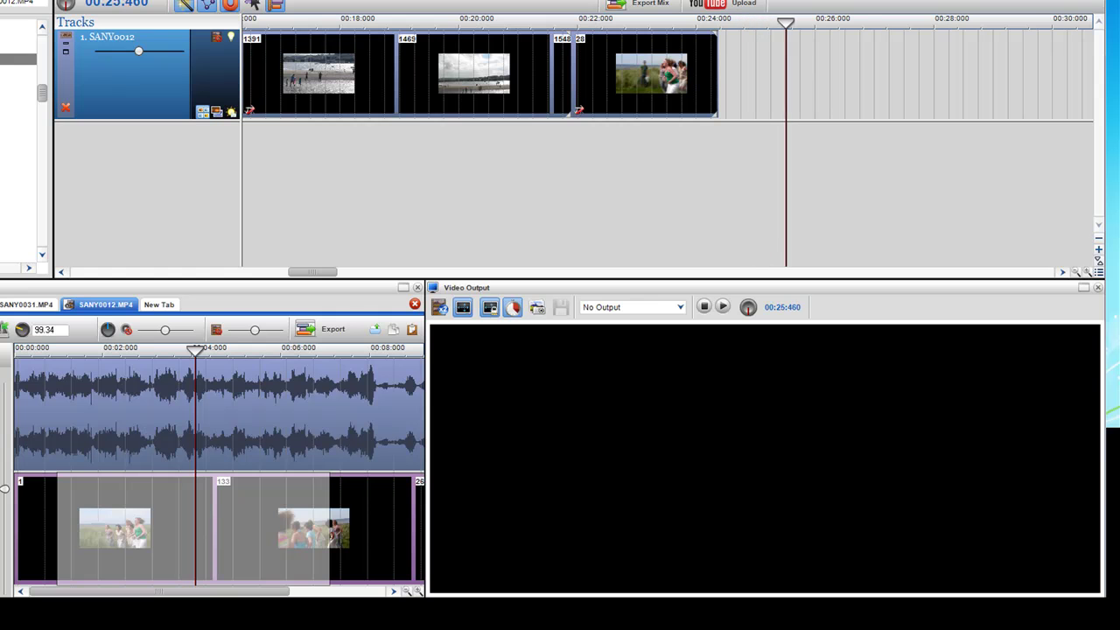
pyautogui.doubleClick(657, 105)
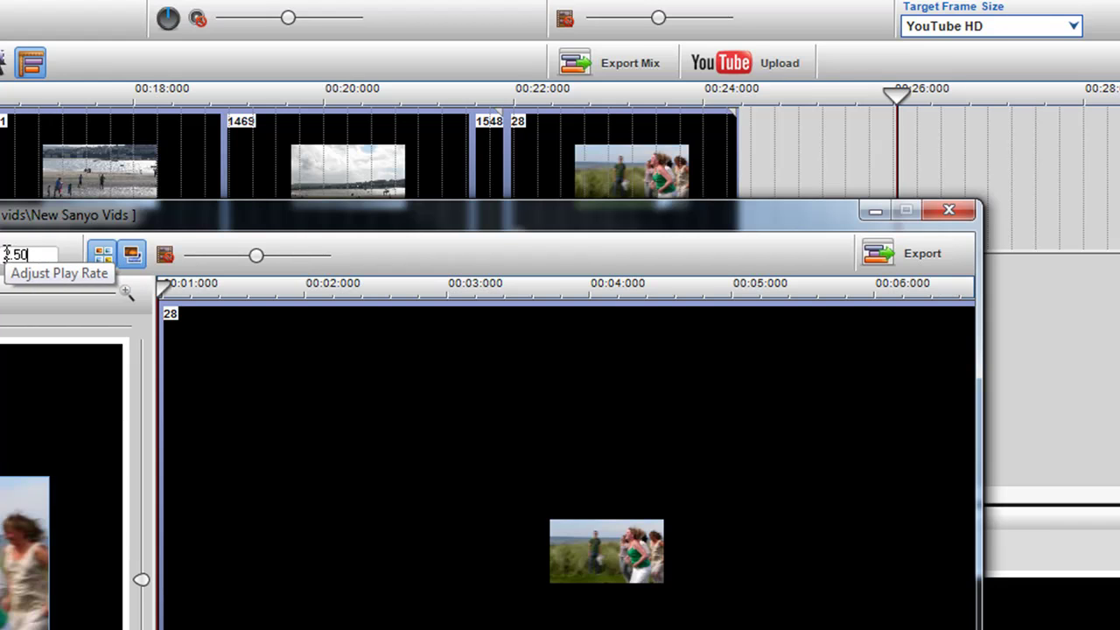
pyautogui.moveTo(7, 254); pyautogui.dragTo(42, 253)
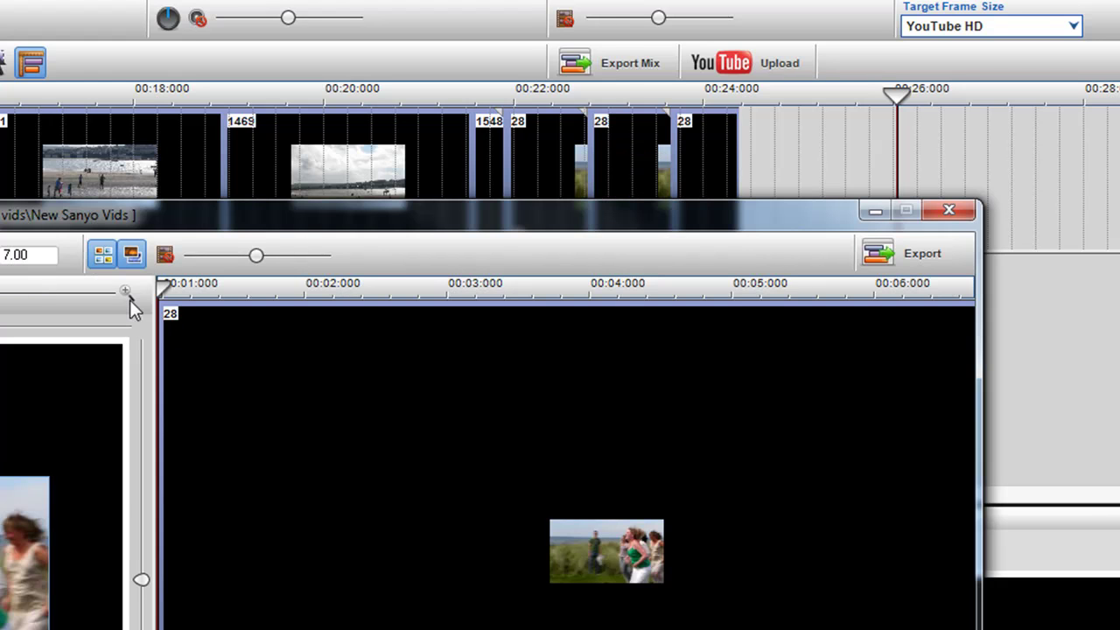
pyautogui.click(949, 211)
pyautogui.click(612, 232)
pyautogui.moveTo(732, 166); pyautogui.dragTo(618, 215)
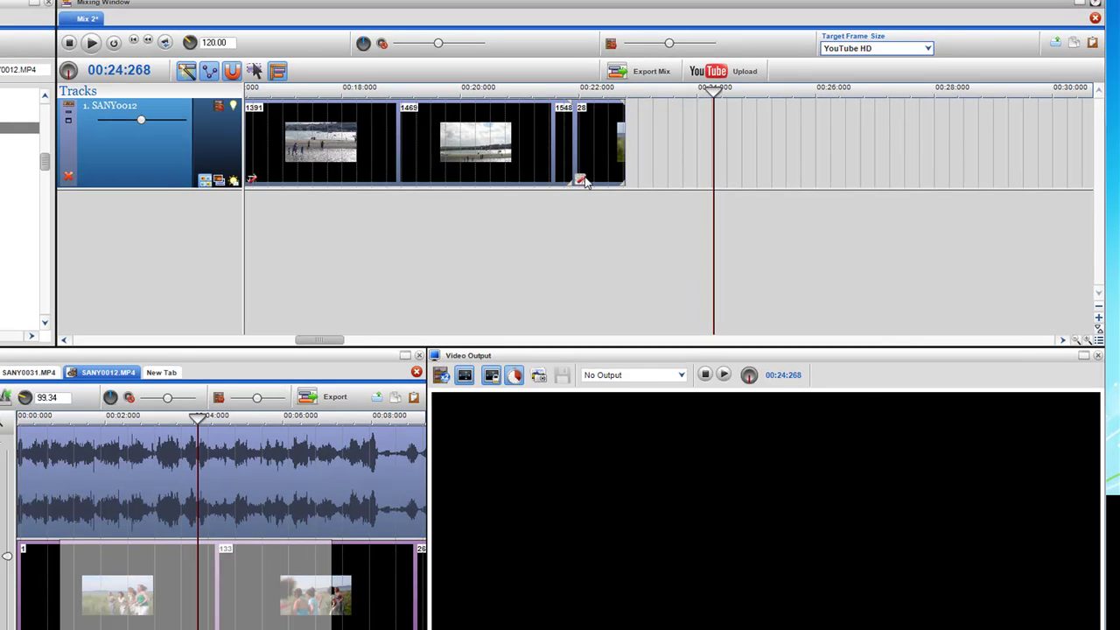
# Lower the last clip's play rate to about 1.93 and extend its end to about 25 seconds on the timeline
pyautogui.click(582, 179)
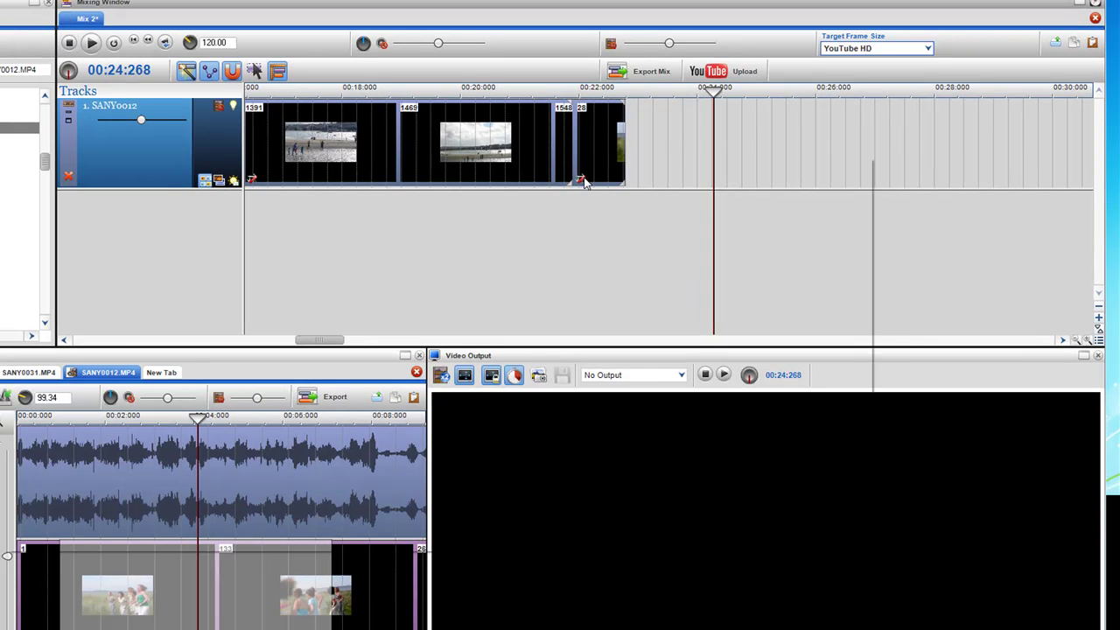
pyautogui.moveTo(247, 210)
pyautogui.mouseDown()
pyautogui.moveTo(241, 245)
pyautogui.moveTo(243, 229)
pyautogui.mouseUp()
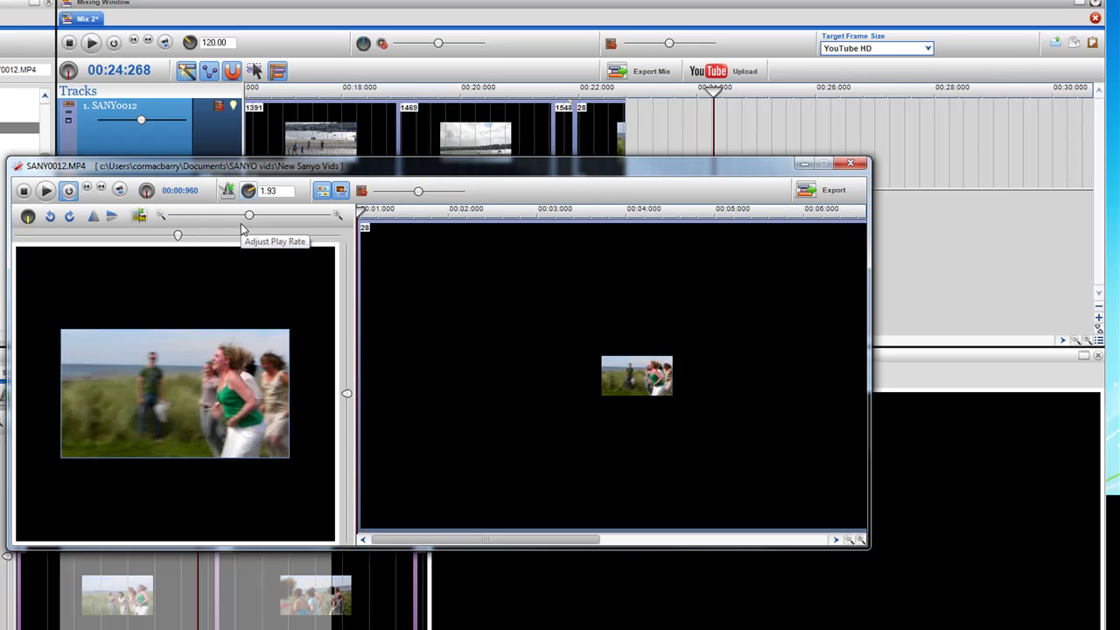
pyautogui.click(850, 164)
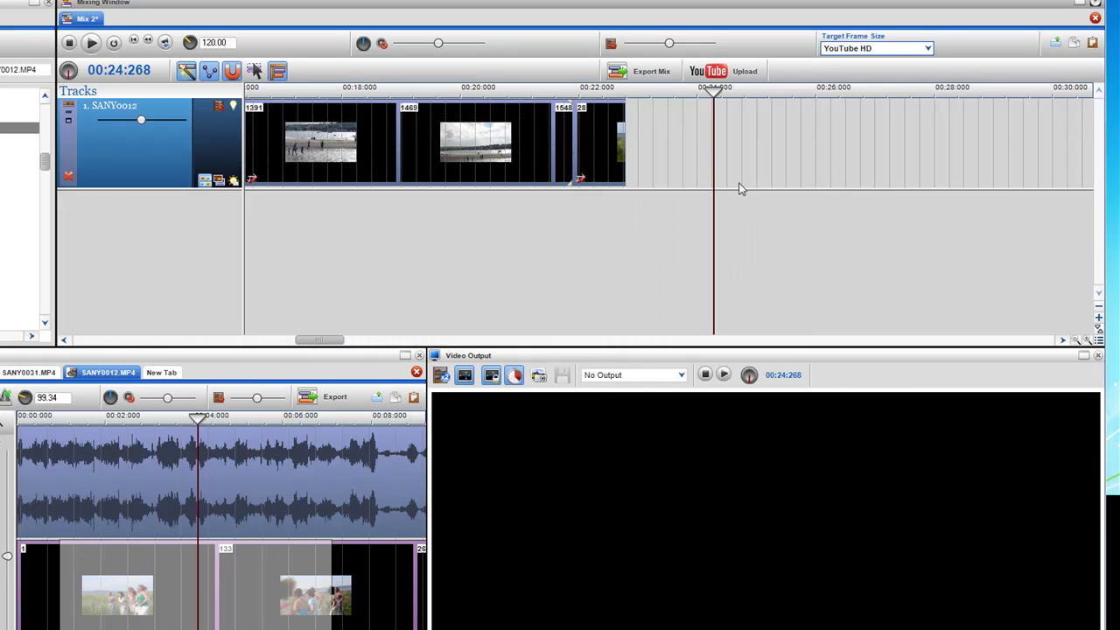
pyautogui.moveTo(625, 171); pyautogui.dragTo(636, 217)
# Preview the last clip from about 22 seconds, then lower its play rate slightly further
pyautogui.click(589, 217)
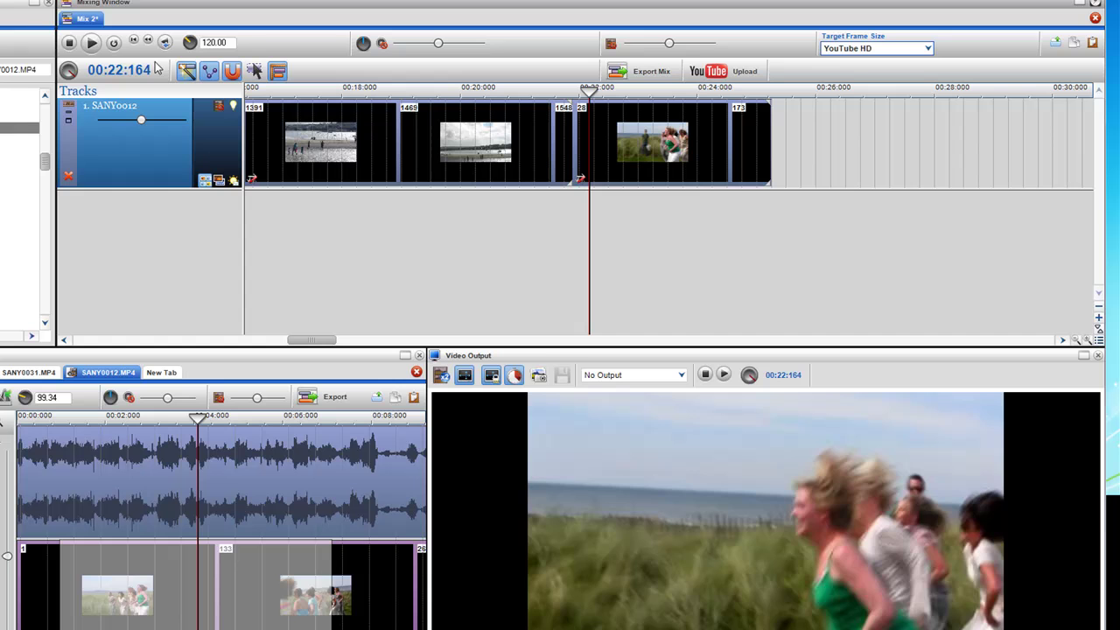
pyautogui.click(92, 44)
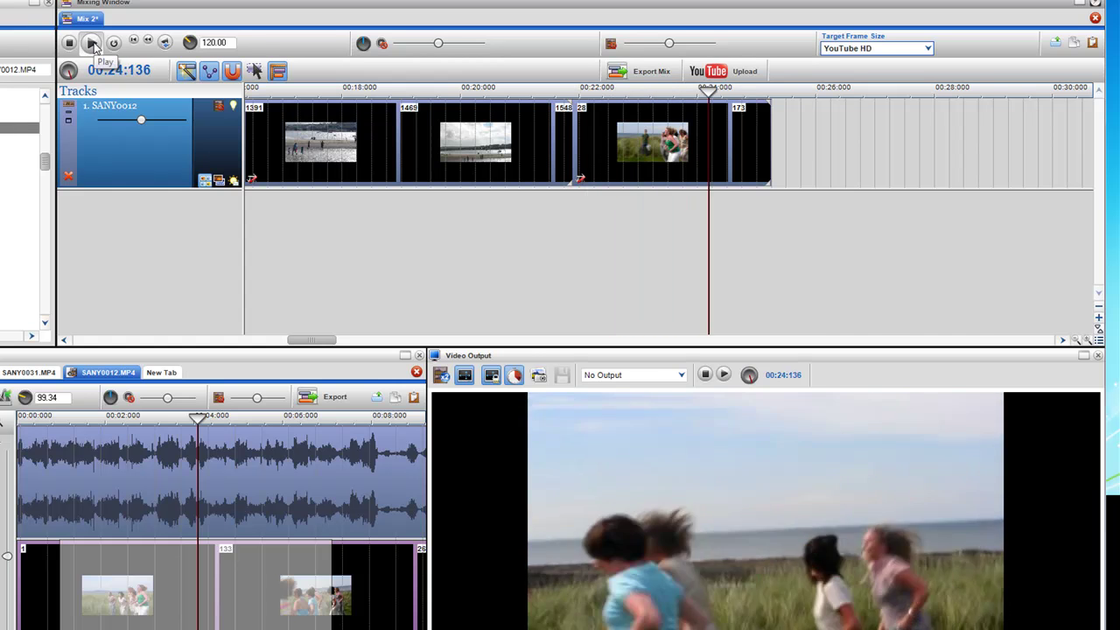
pyautogui.click(71, 45)
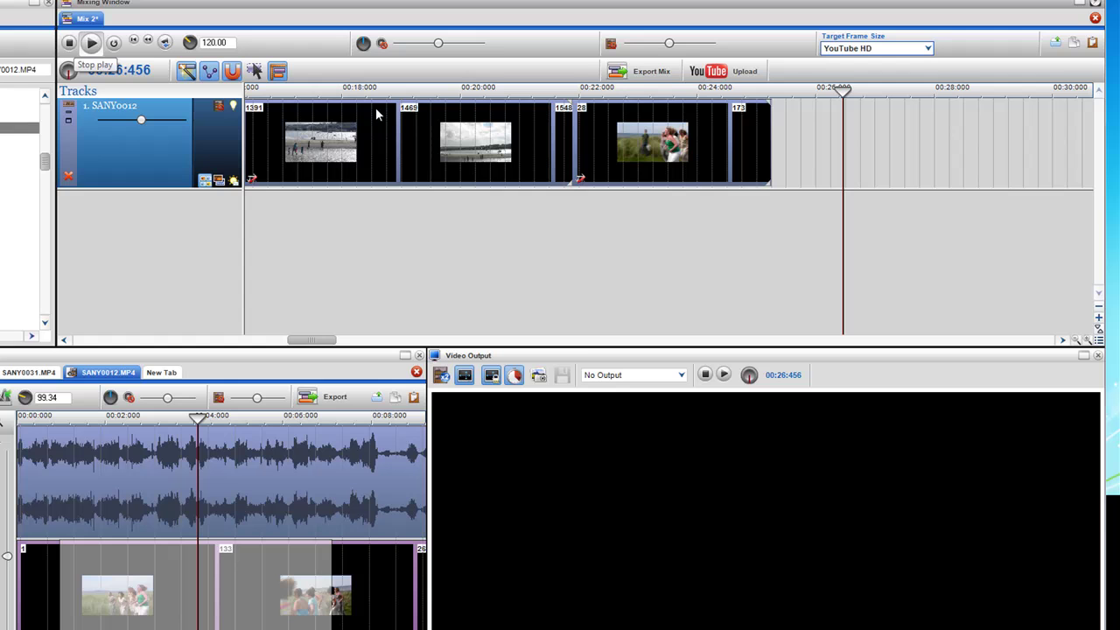
pyautogui.click(582, 180)
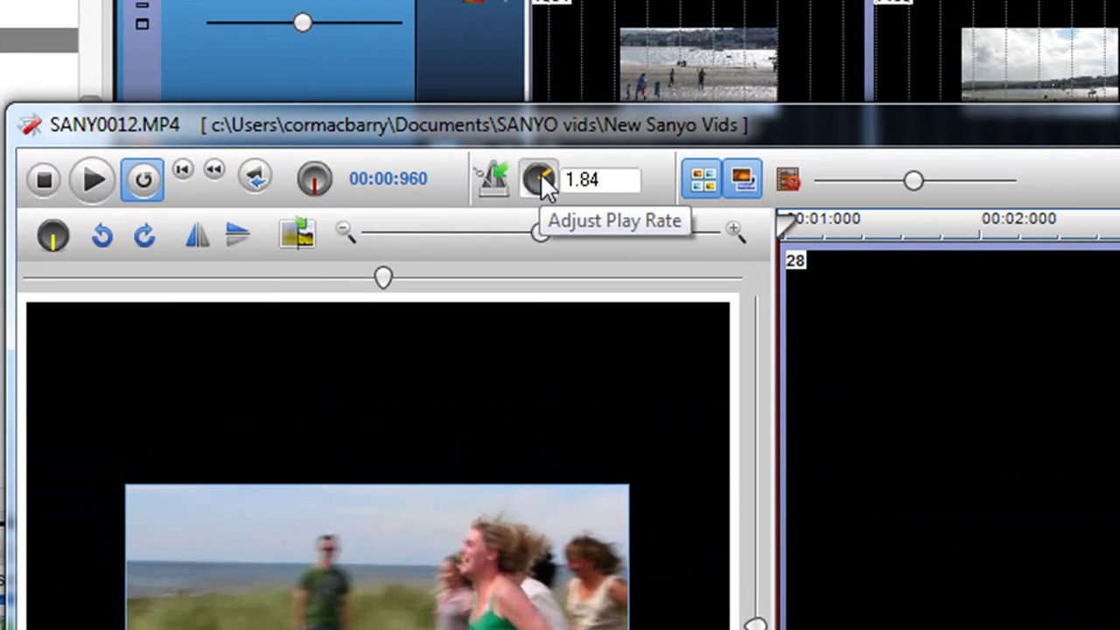
pyautogui.moveTo(539, 172); pyautogui.dragTo(535, 219)
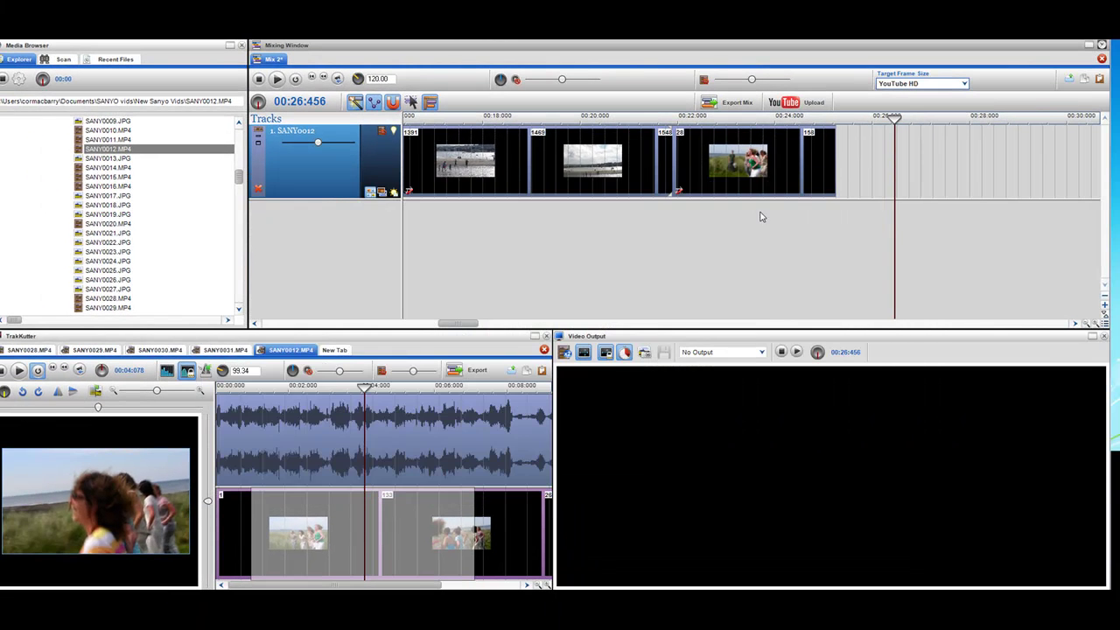
# In SANY0031.MP4, select a section of the video and set the selection's start at about 12.7 seconds
pyautogui.scroll(-3, 639, 225)
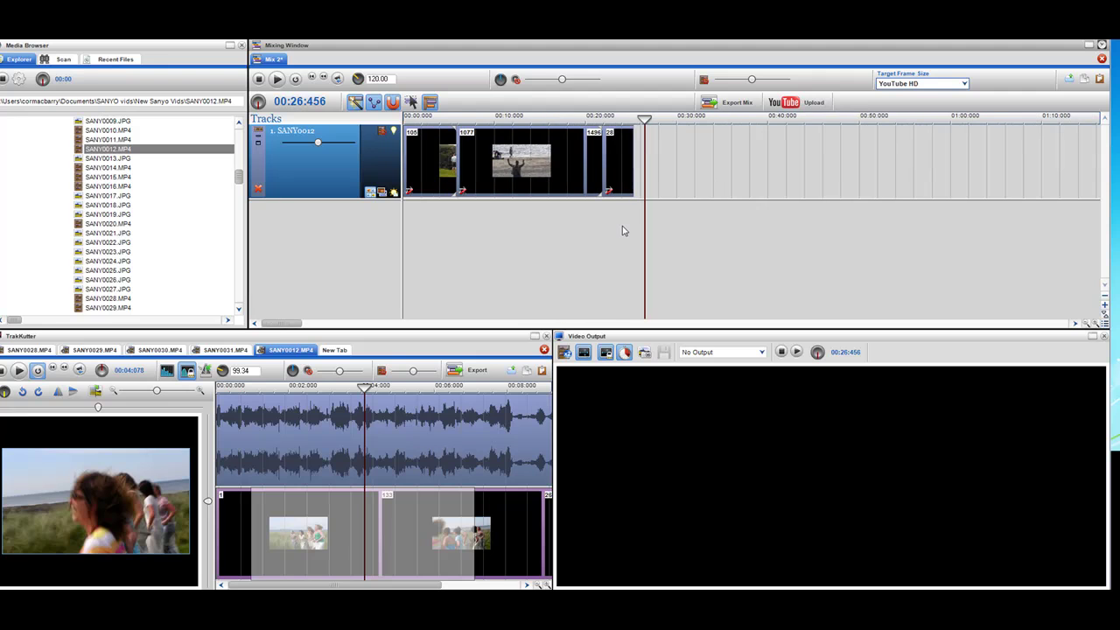
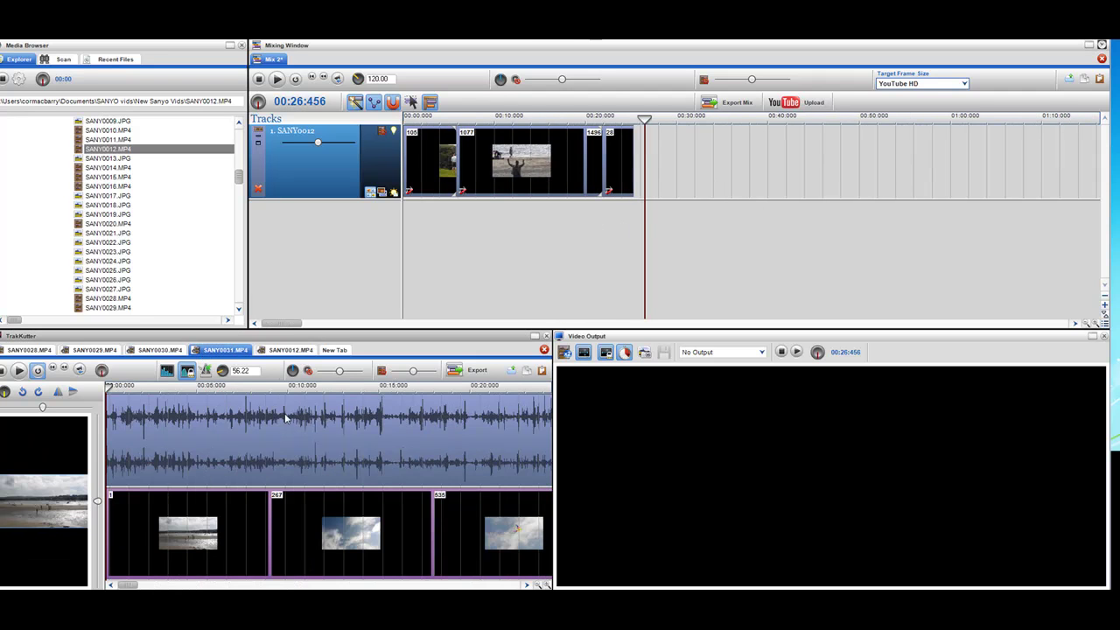
pyautogui.moveTo(195, 508); pyautogui.dragTo(358, 525)
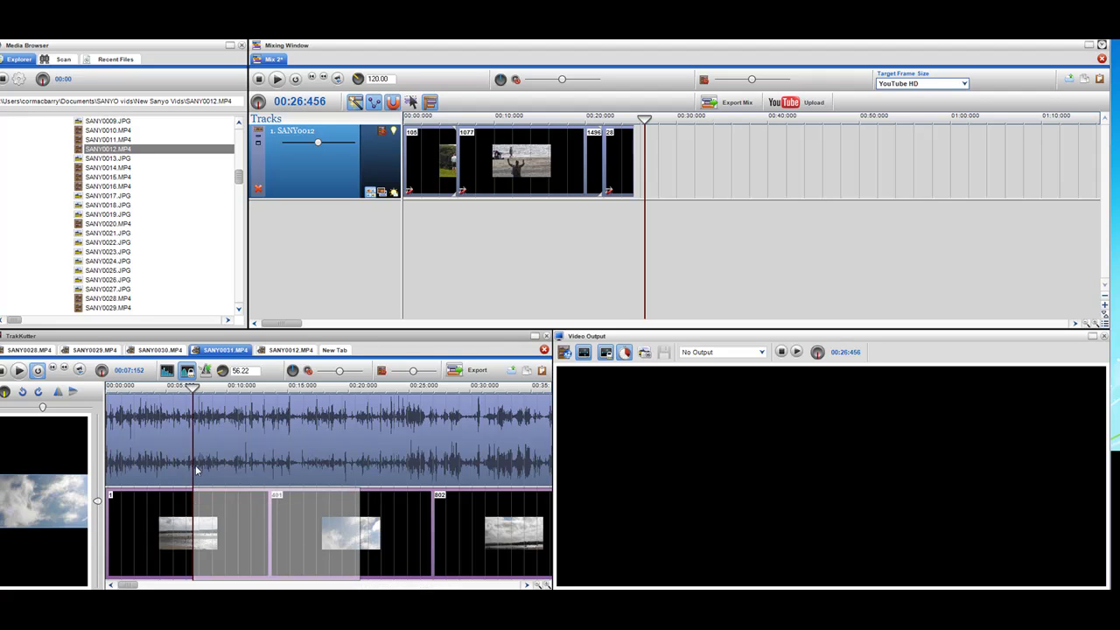
pyautogui.moveTo(194, 462); pyautogui.dragTo(260, 462)
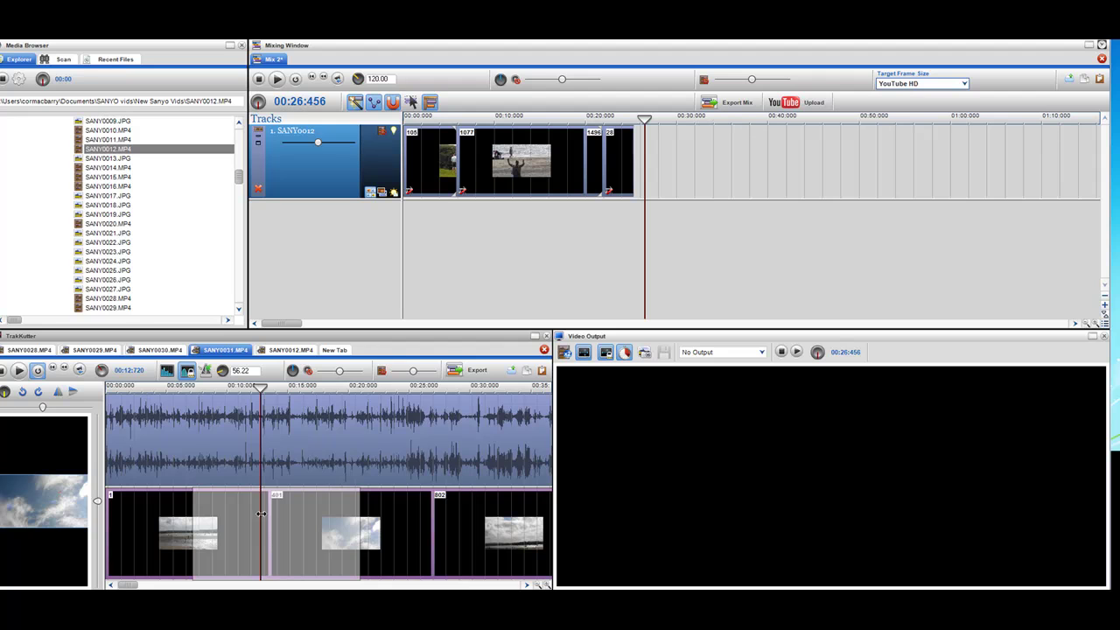
pyautogui.rightClick(262, 513)
pyautogui.click(315, 532)
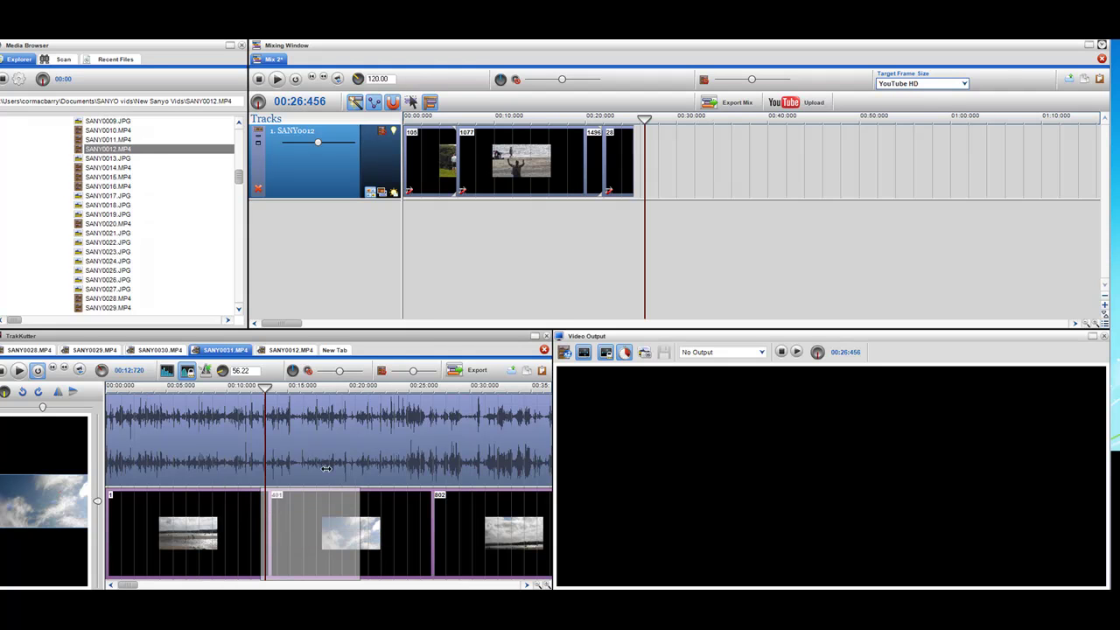
# Extend the end of the SANY0031.MP4 selection to about 34 seconds and copy the selection
pyautogui.moveTo(327, 470); pyautogui.dragTo(366, 469)
pyautogui.moveTo(362, 522); pyautogui.dragTo(523, 528)
pyautogui.moveTo(364, 462); pyautogui.dragTo(513, 462)
pyautogui.rightClick(445, 521)
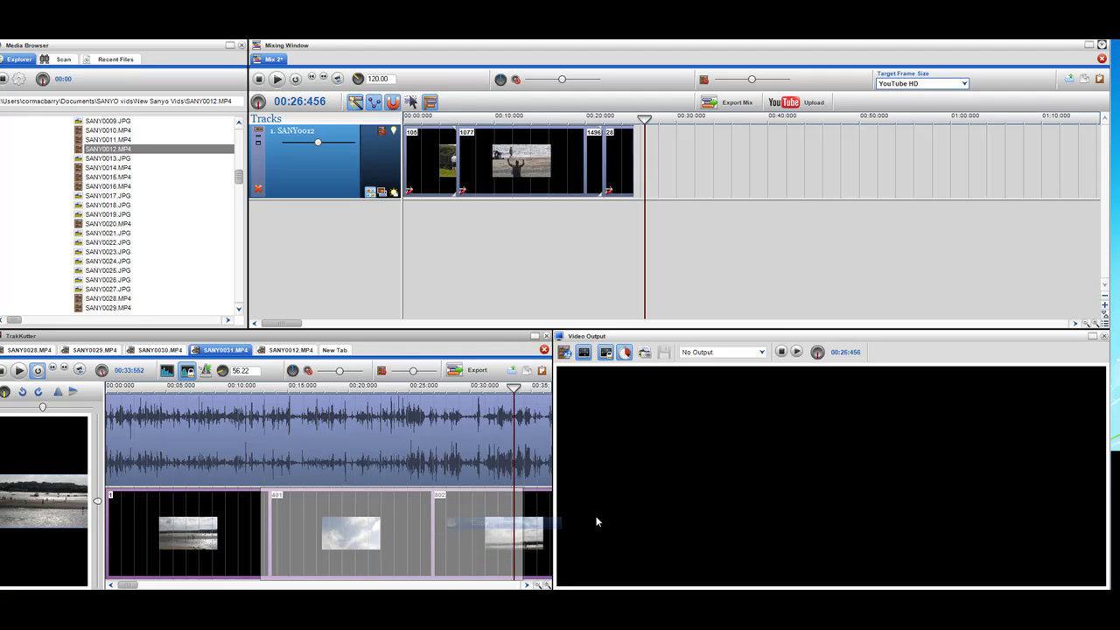
# Paste the copied section onto the mix track directly against the end of the last clip, and reduce the track's height
pyautogui.rightClick(671, 170)
pyautogui.click(706, 255)
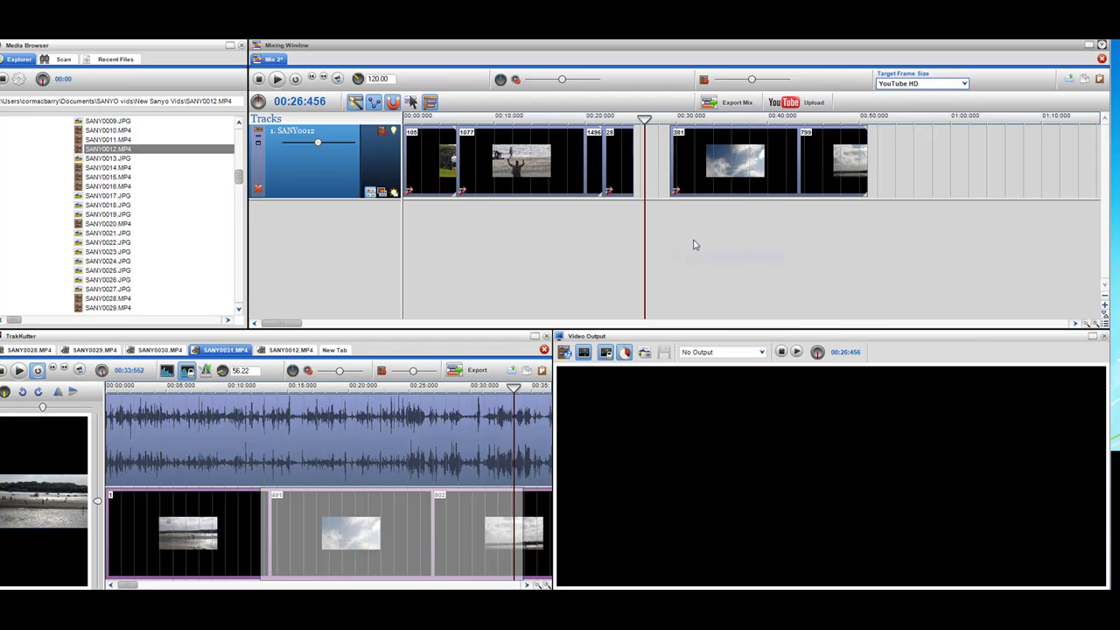
pyautogui.moveTo(739, 179); pyautogui.dragTo(724, 181)
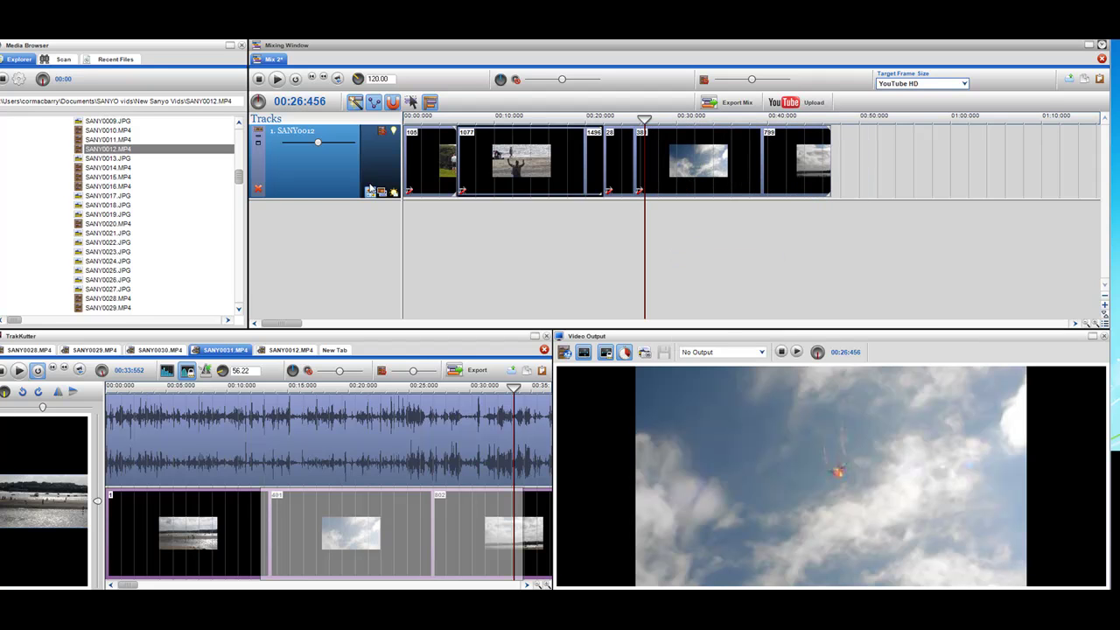
pyautogui.moveTo(306, 200); pyautogui.dragTo(316, 164)
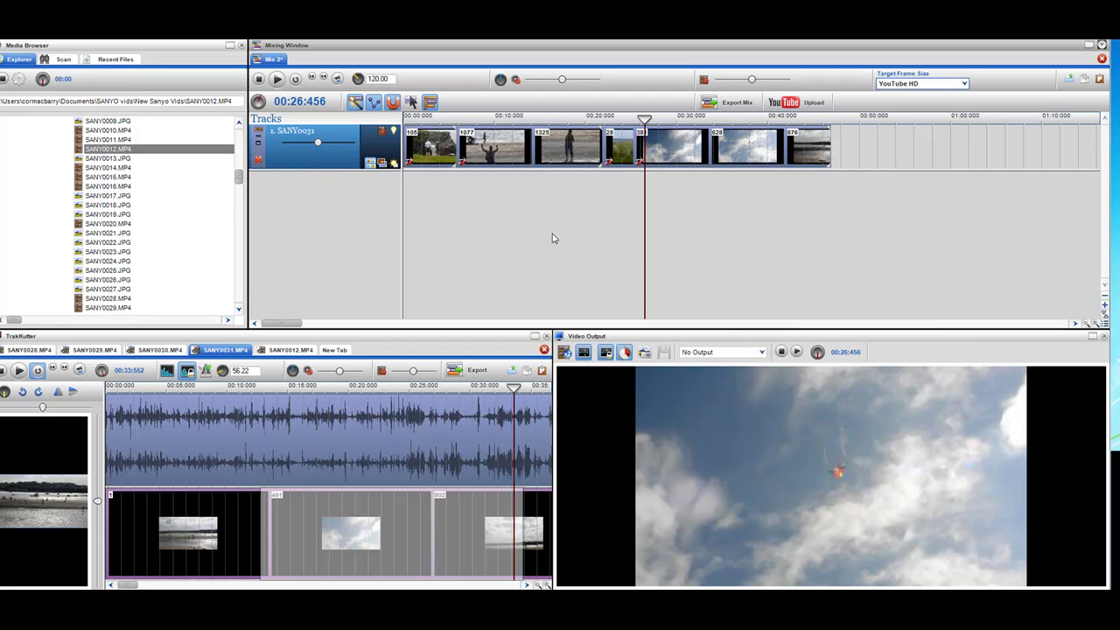
# Play the whole mix, jumping to several points across its clips, and stop the playback
pyautogui.scroll(-2, 553, 239)
pyautogui.click(278, 80)
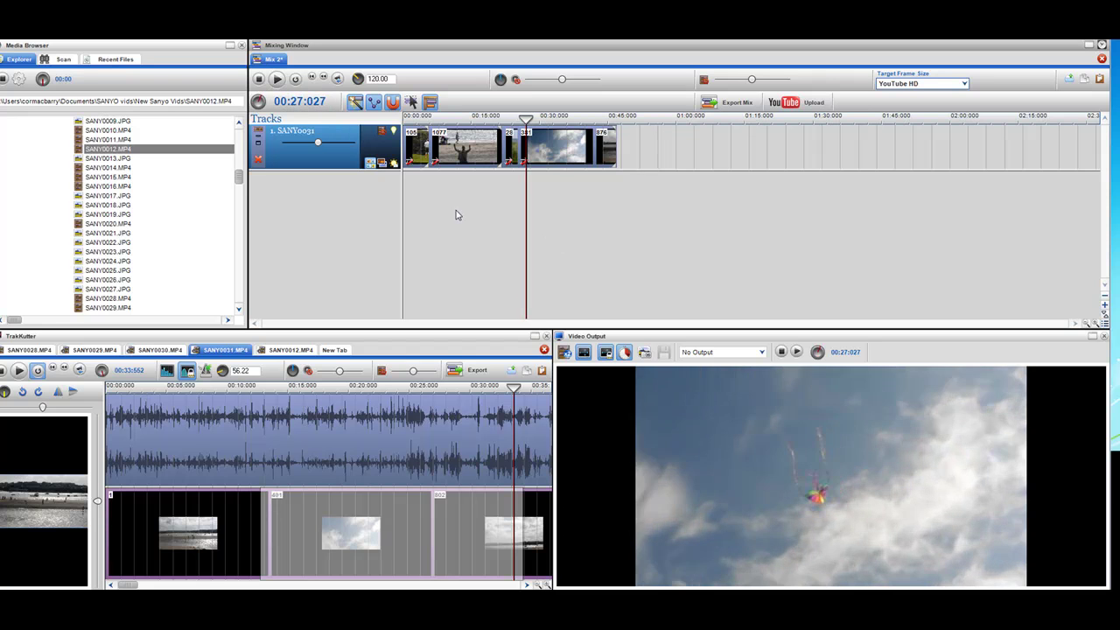
pyautogui.click(420, 211)
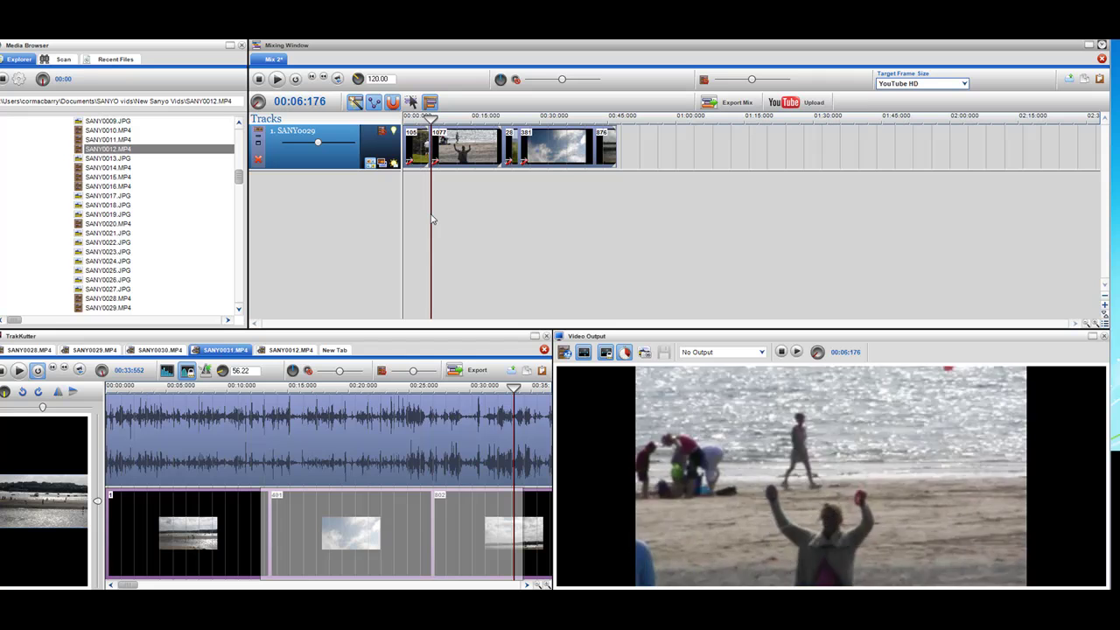
pyautogui.click(500, 187)
pyautogui.click(562, 193)
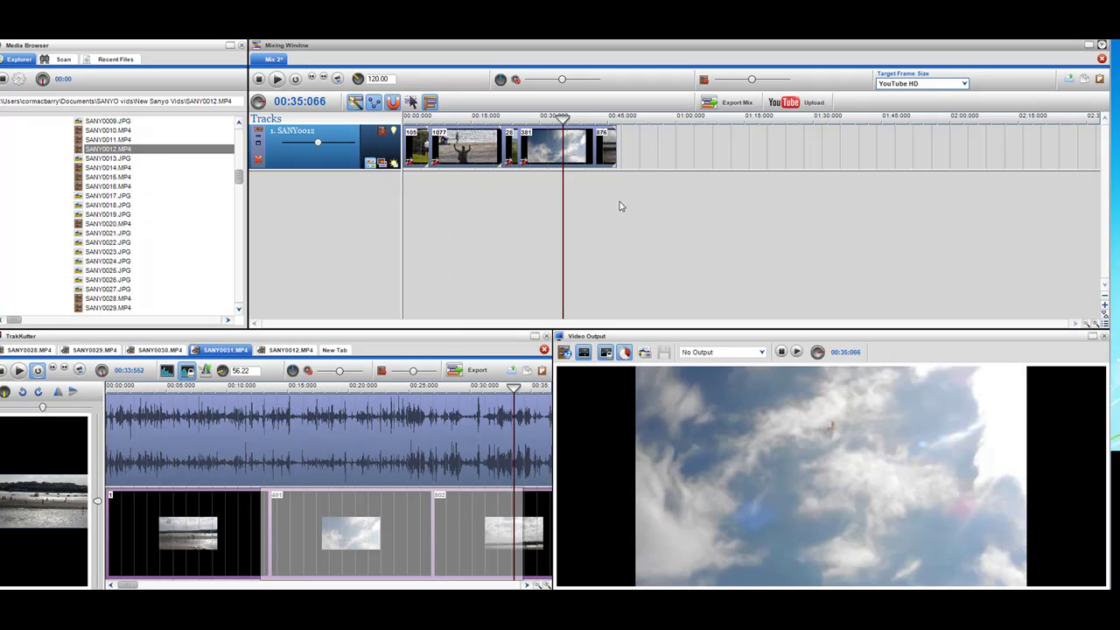
pyautogui.click(603, 195)
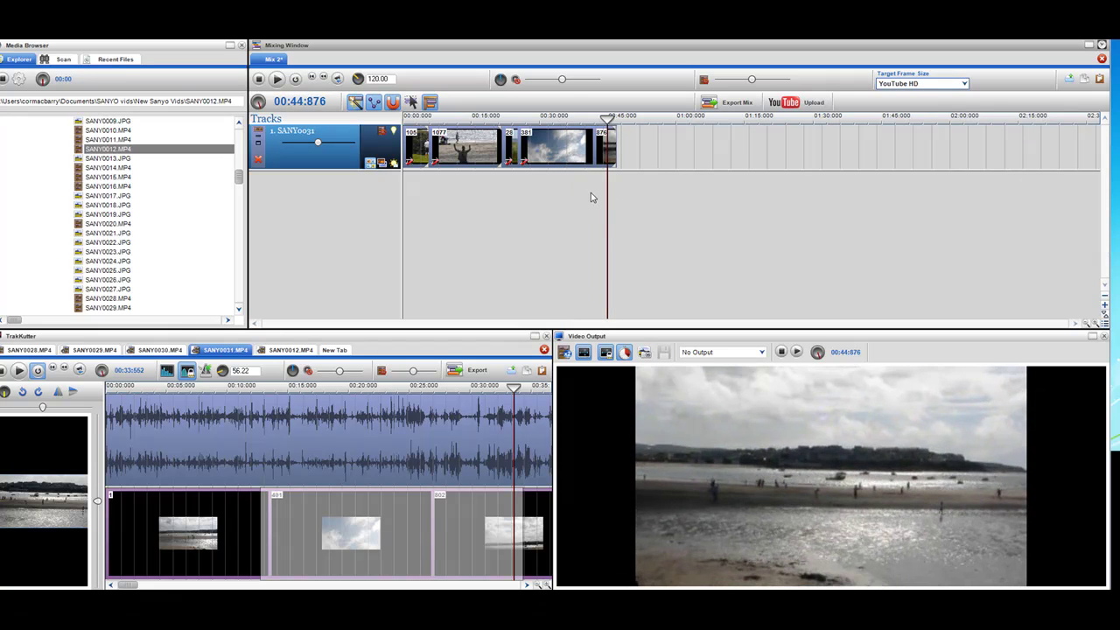
pyautogui.click(503, 191)
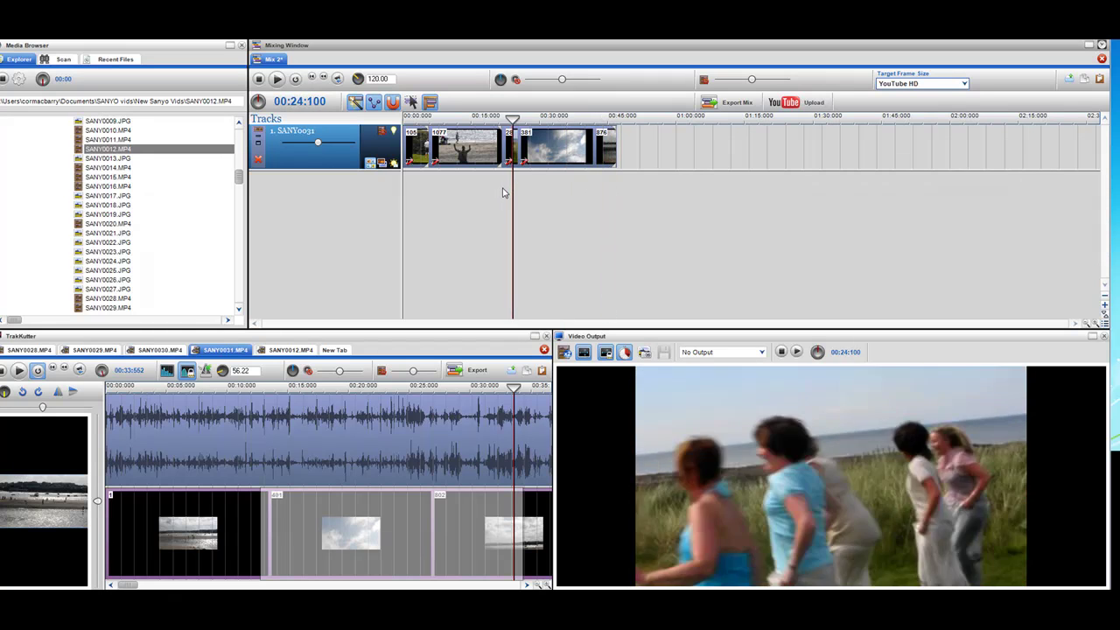
pyautogui.click(260, 81)
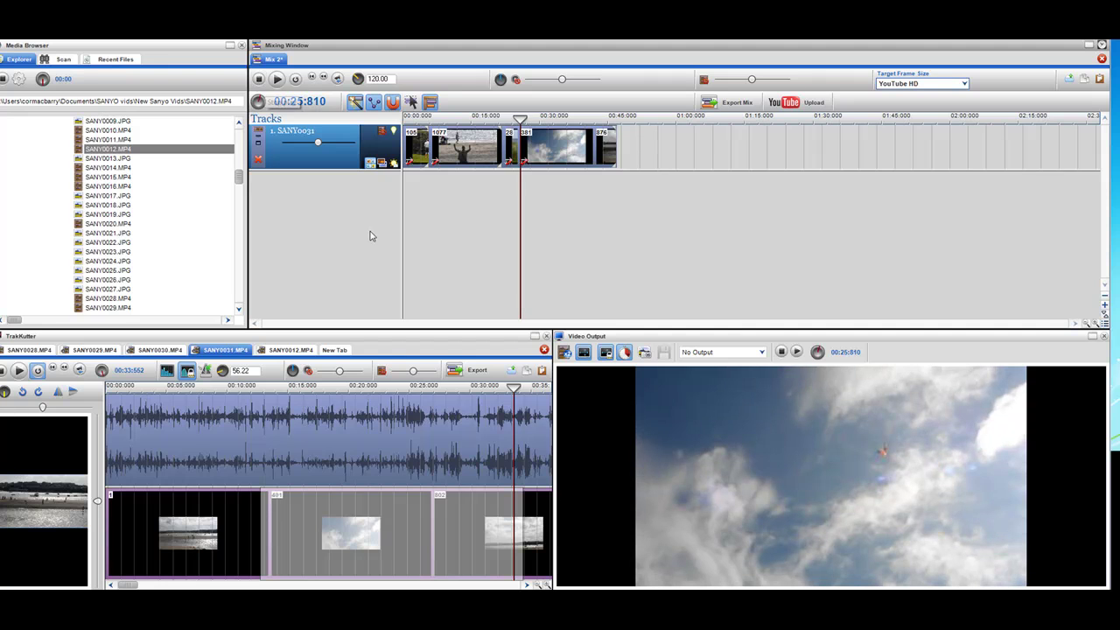
# In the media browser, collapse the Documents folder and expand the Music folder and its iTunes subfolder
pyautogui.moveTo(236, 179); pyautogui.dragTo(246, 149)
pyautogui.scroll(-3, 75, 255)
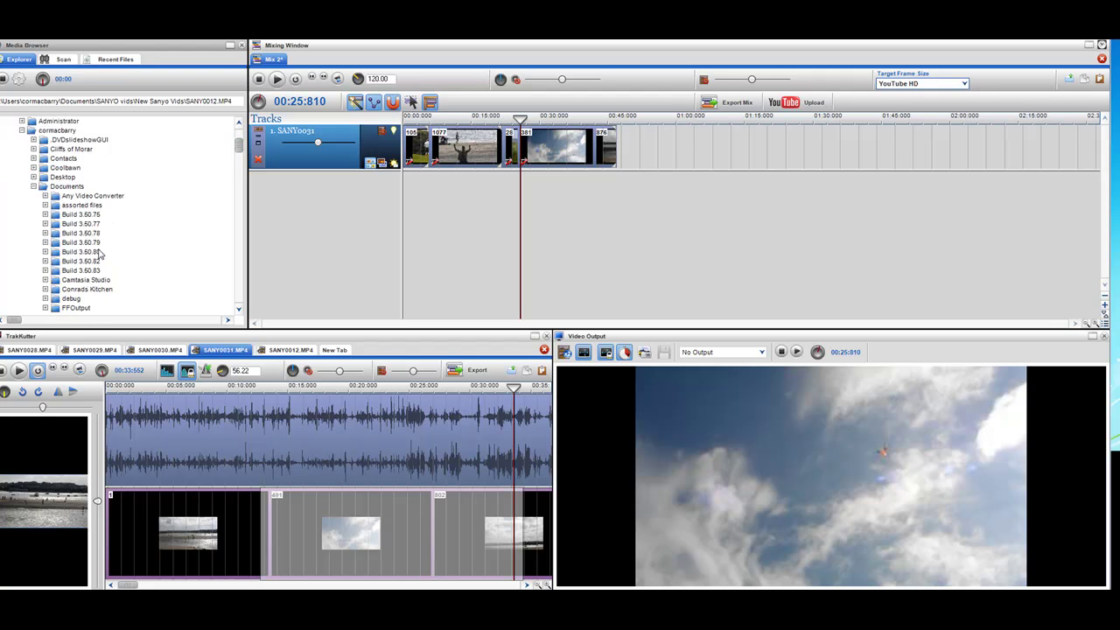
pyautogui.scroll(-4, 146, 251)
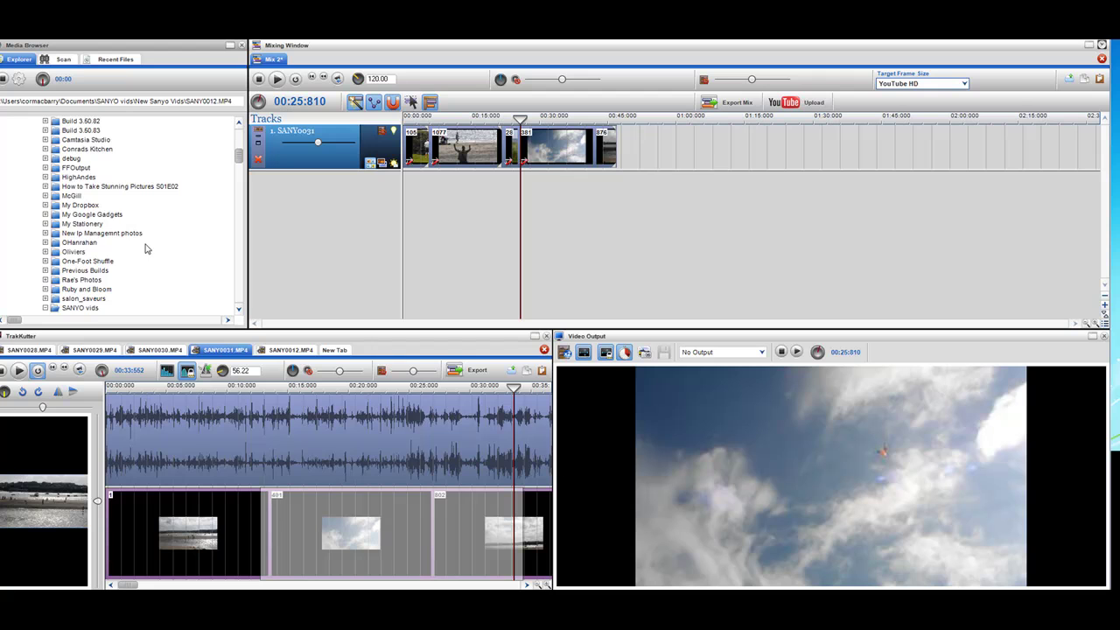
pyautogui.scroll(5, 147, 247)
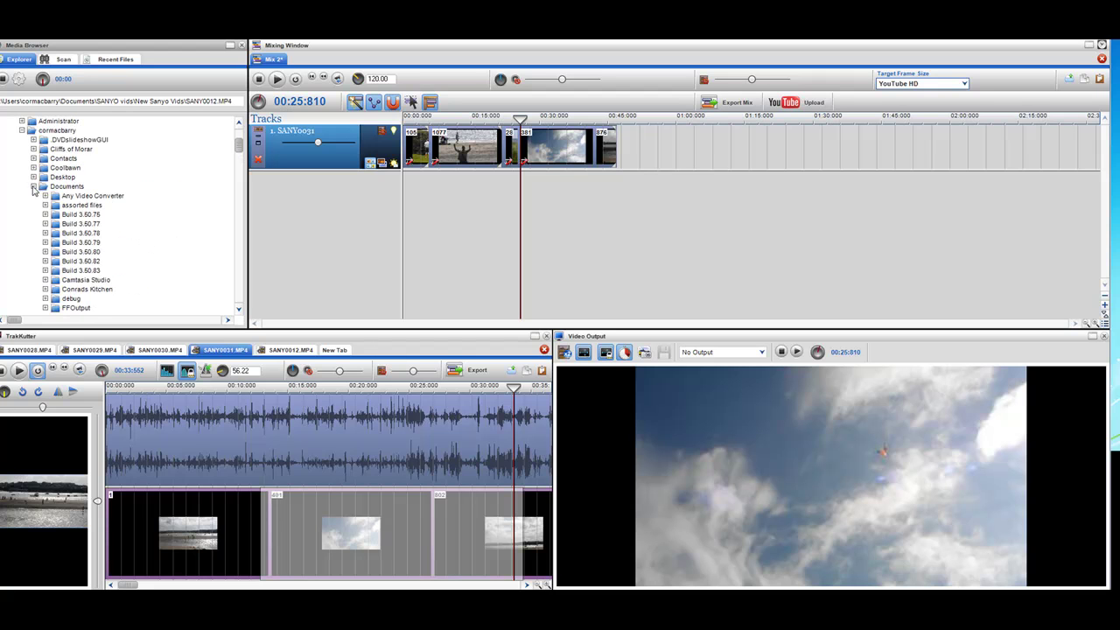
pyautogui.click(33, 187)
pyautogui.doubleClick(60, 252)
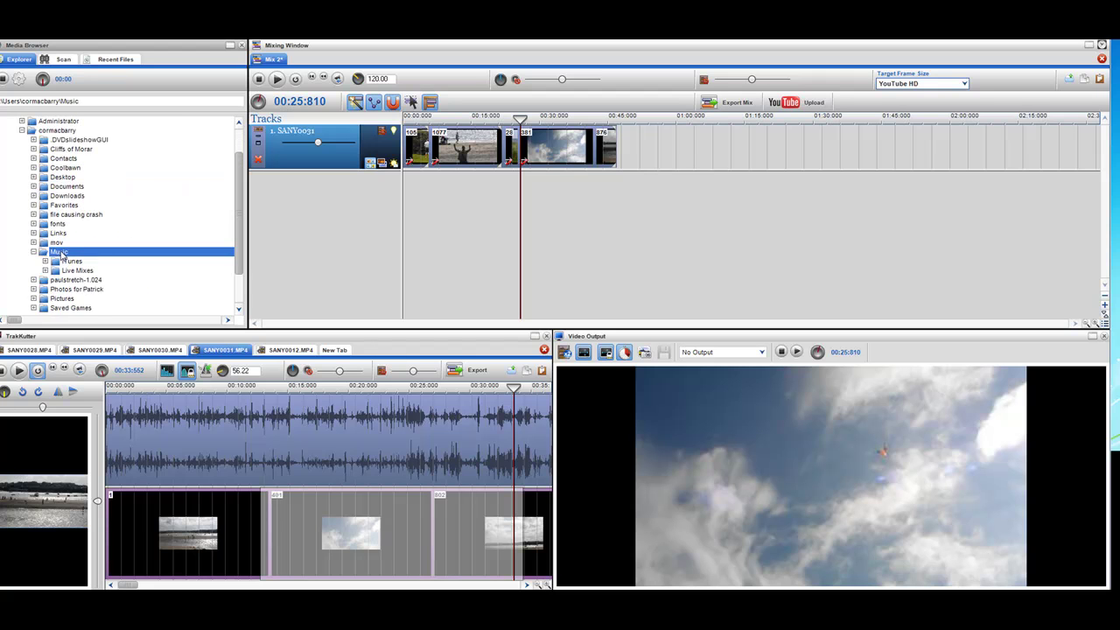
pyautogui.doubleClick(72, 262)
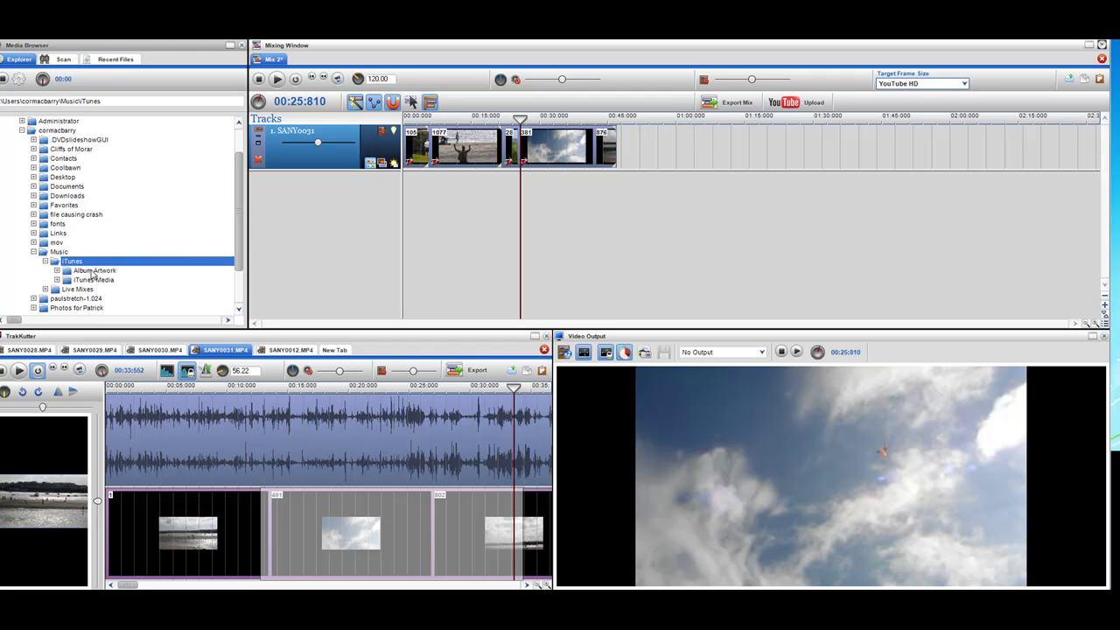
# Look through the iTunes Media folder, including Downloads and Podcasts, for media files, then collapse it
pyautogui.click(92, 272)
pyautogui.doubleClick(94, 281)
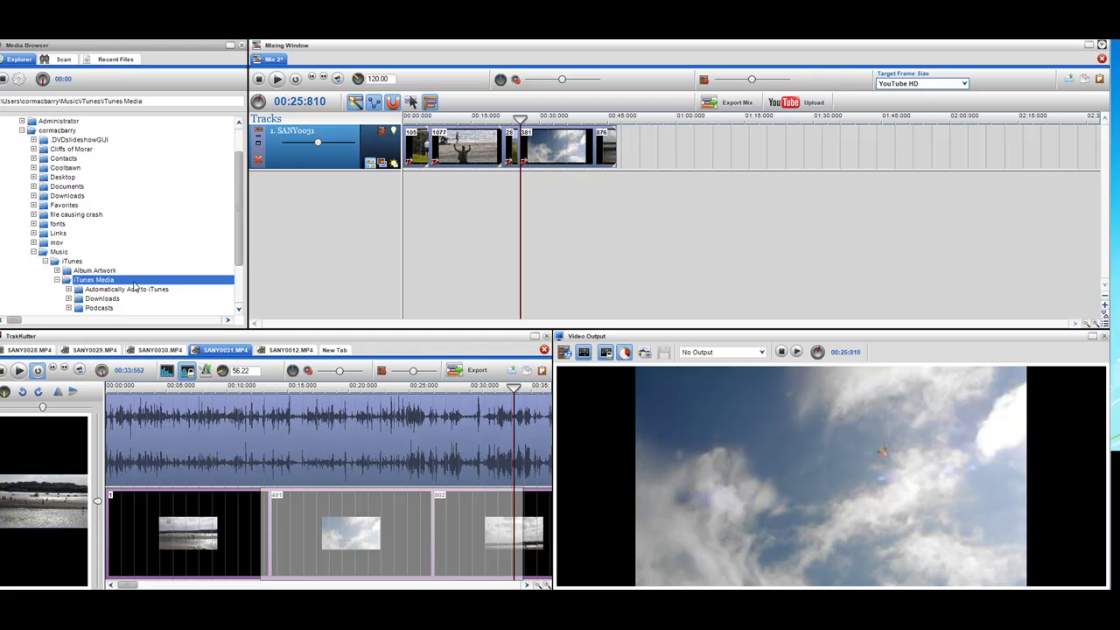
pyautogui.scroll(-1, 133, 284)
pyautogui.click(103, 271)
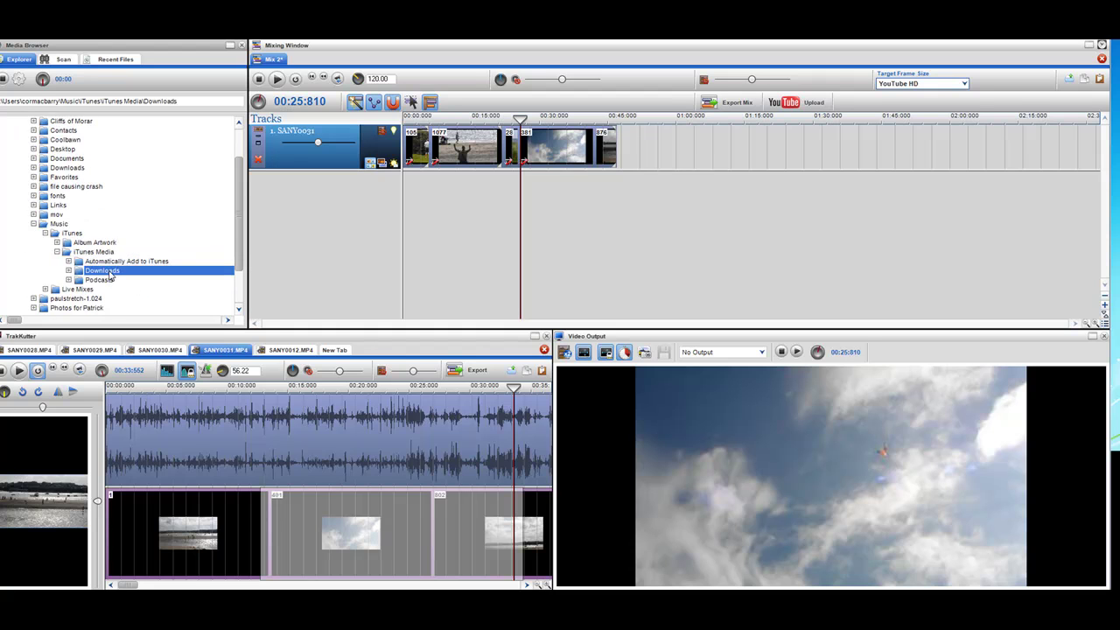
pyautogui.click(104, 280)
pyautogui.click(96, 252)
pyautogui.doubleClick(96, 252)
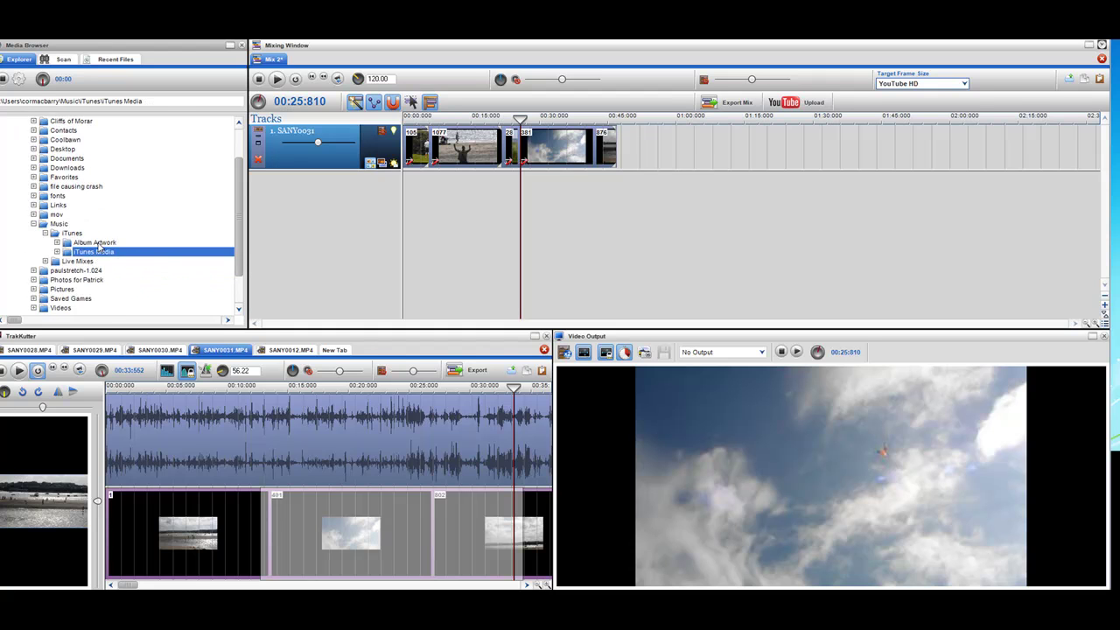
# Look through the Album Artwork and Live Mixes folders for music, then collapse the iTunes folder and the user's profile folder
pyautogui.doubleClick(96, 243)
pyautogui.click(101, 262)
pyautogui.doubleClick(72, 234)
pyautogui.scroll(-4, 113, 255)
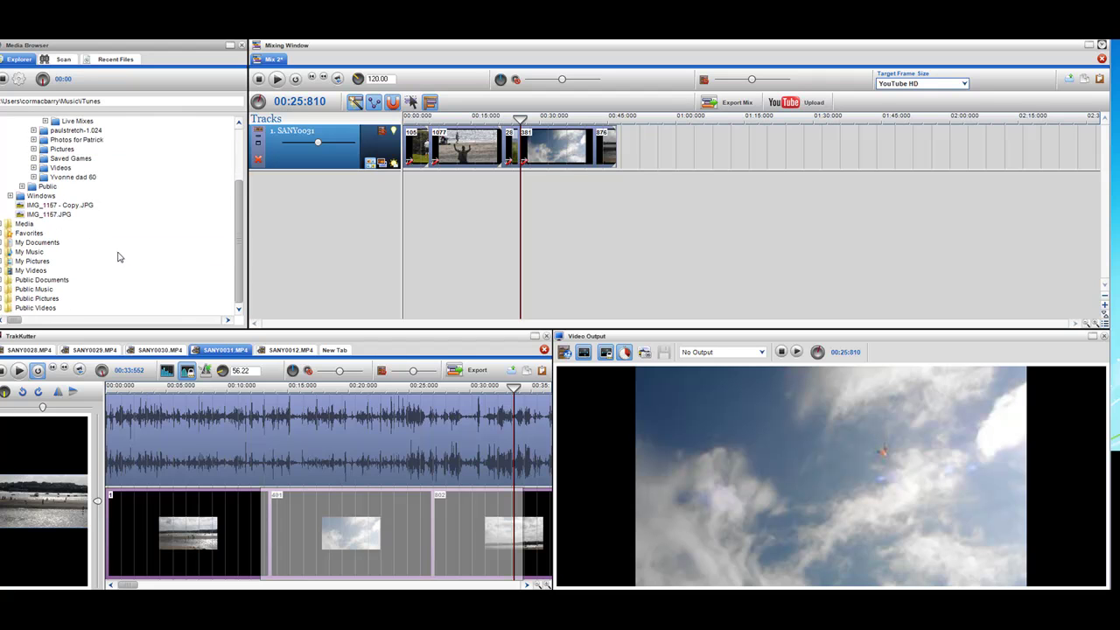
pyautogui.scroll(5, 120, 255)
pyautogui.doubleClick(120, 254)
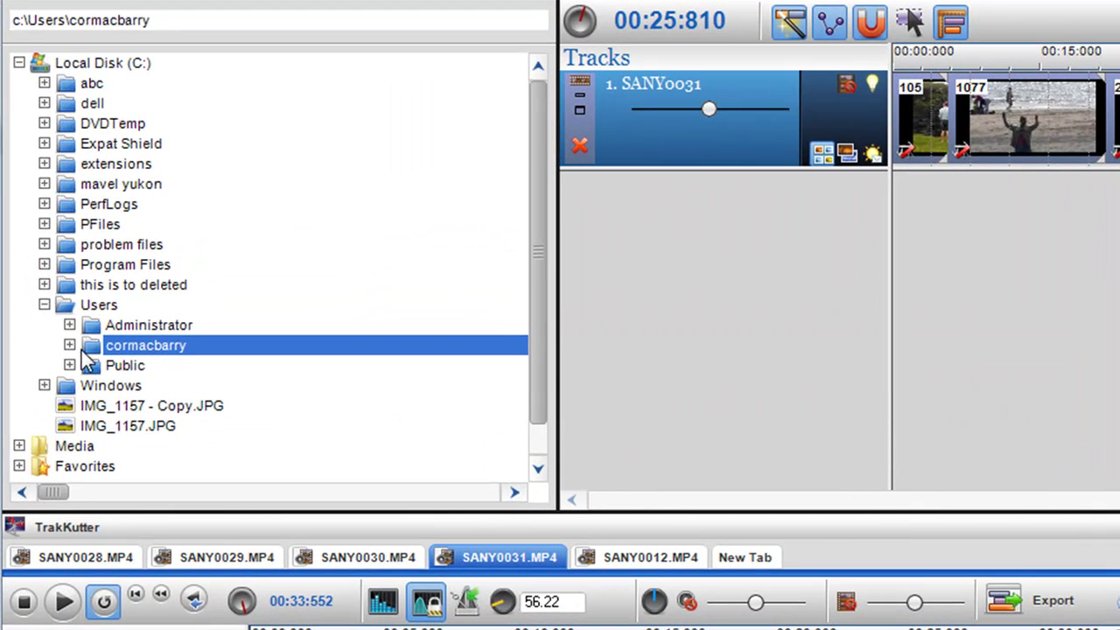
# Expand the user's profile folder and its Downloads folder in the media browser to reach the audio files
pyautogui.click(69, 345)
pyautogui.click(103, 326)
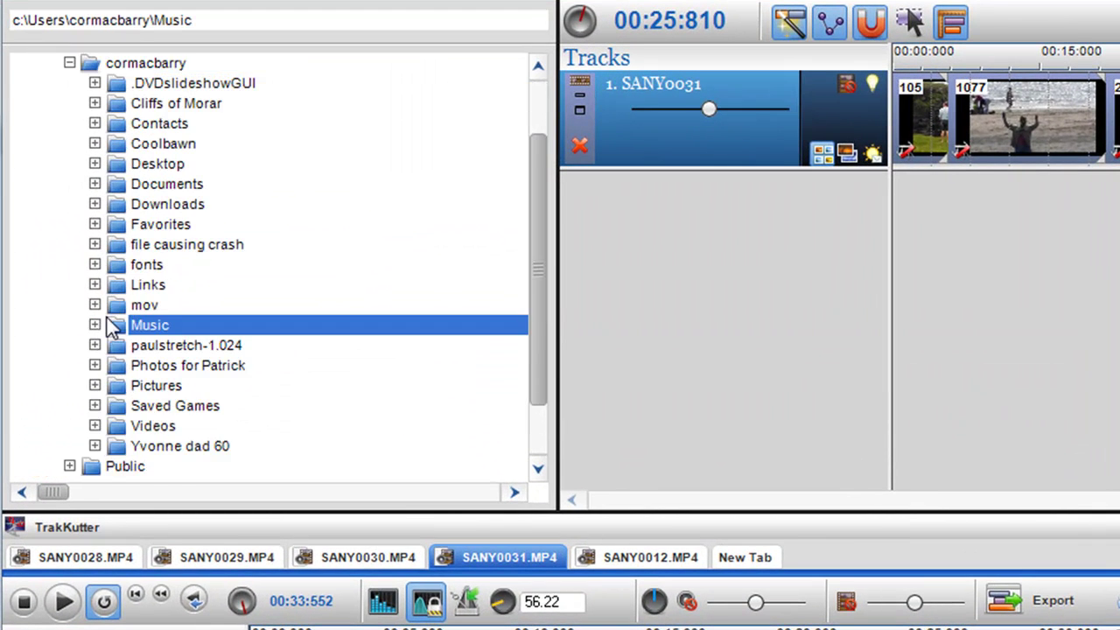
pyautogui.scroll(1, 150, 220)
pyautogui.scroll(-3, 188, 257)
pyautogui.scroll(3, 195, 263)
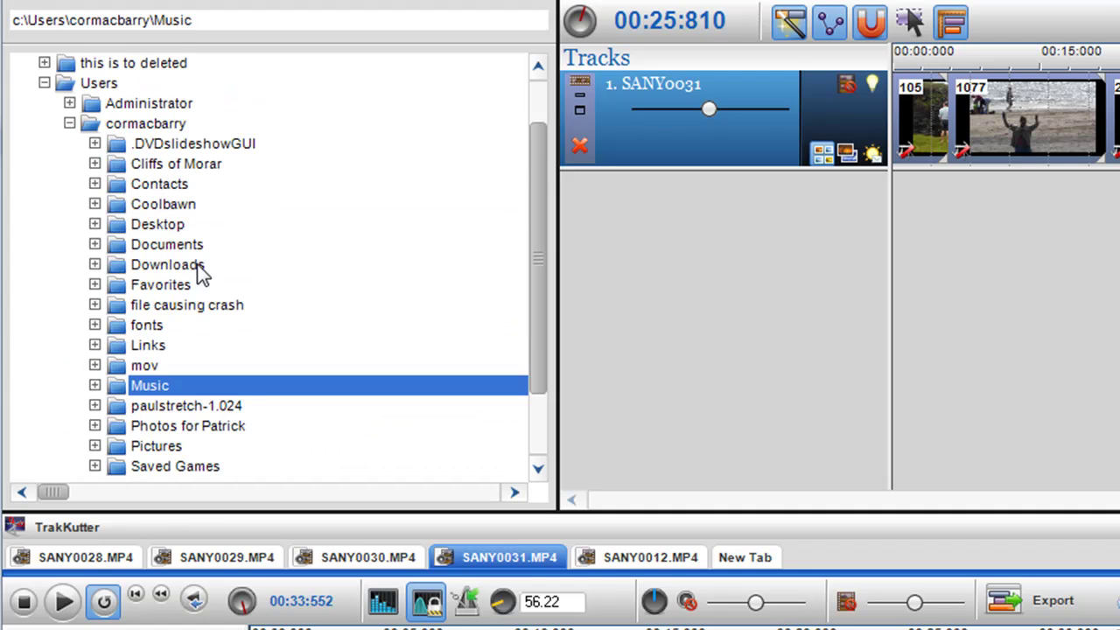
pyautogui.click(170, 265)
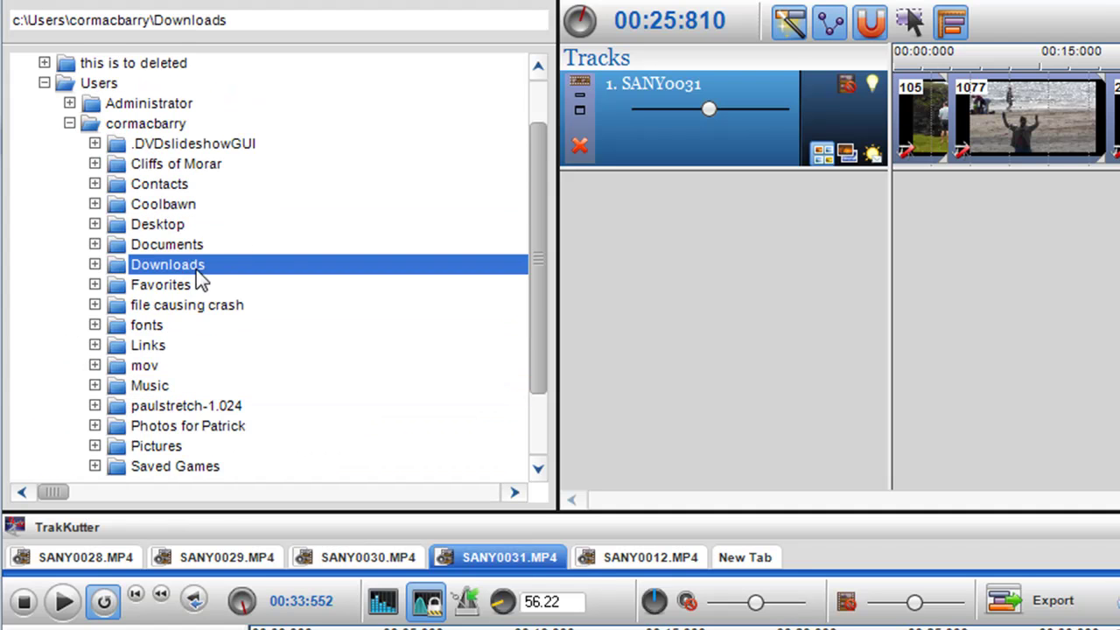
pyautogui.doubleClick(179, 261)
pyautogui.click(179, 261)
pyautogui.scroll(-12, 285, 306)
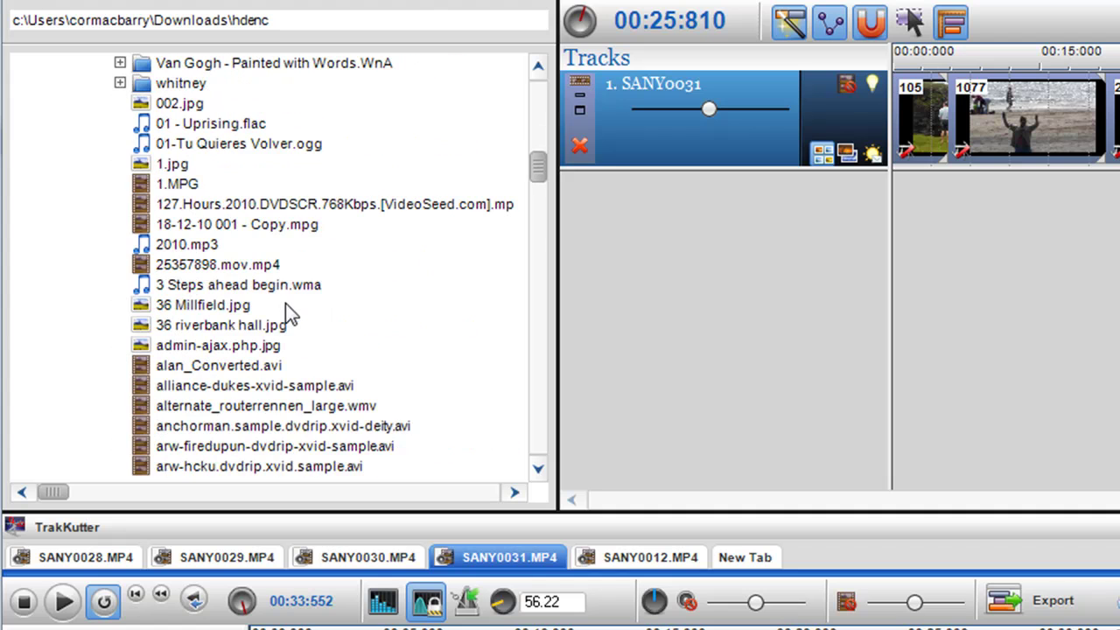
# Add 01 - Uprising.flac from the Downloads folder to the mix as a new audio track below the video track
pyautogui.click(215, 146)
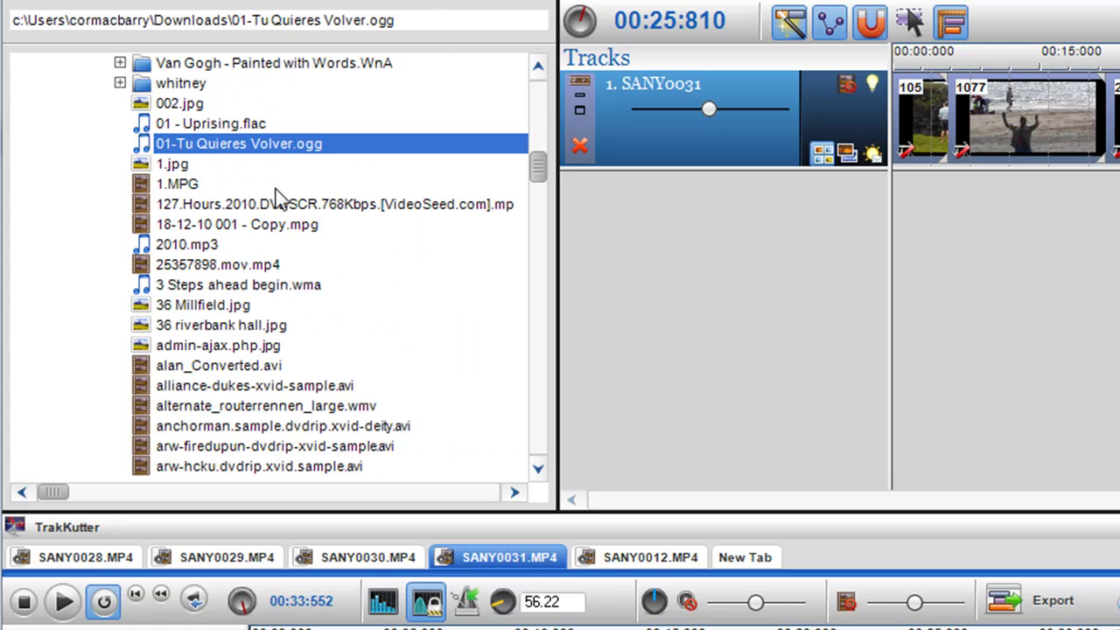
pyautogui.click(201, 123)
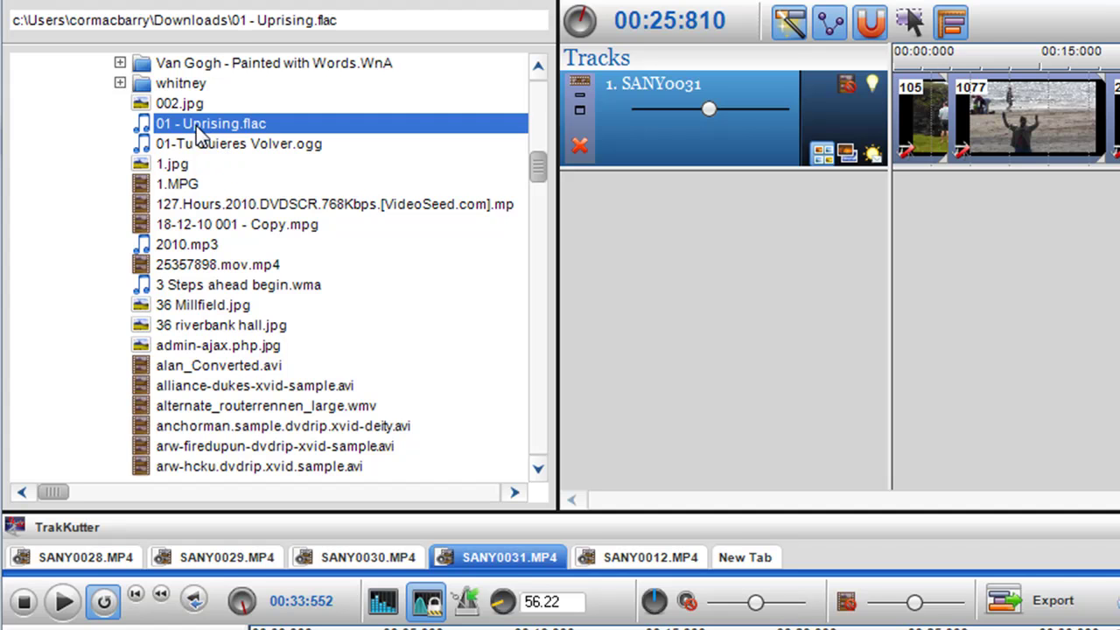
pyautogui.moveTo(197, 131); pyautogui.dragTo(888, 212)
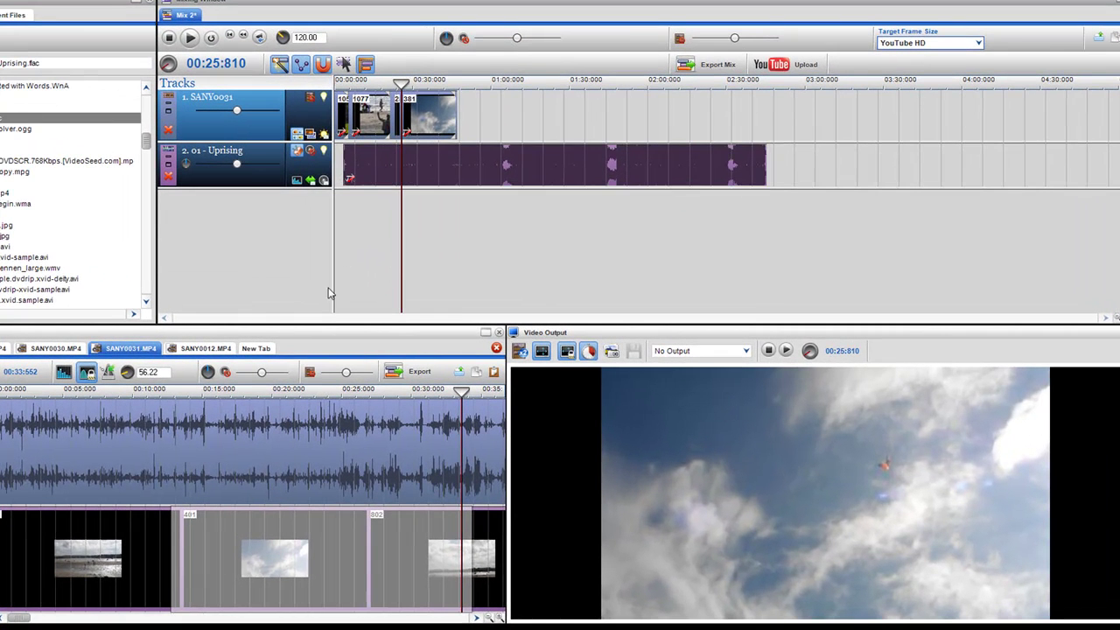
# Turn off tempo matching for the Uprising track and move its audio clip to the very start of the mix
pyautogui.scroll(2, 374, 277)
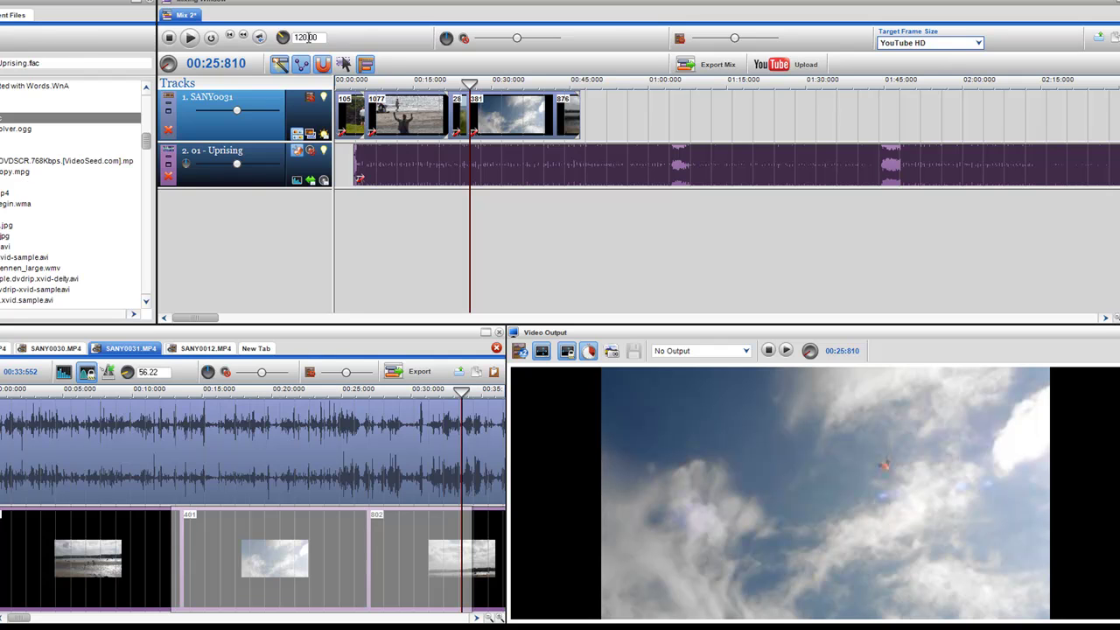
pyautogui.click(298, 154)
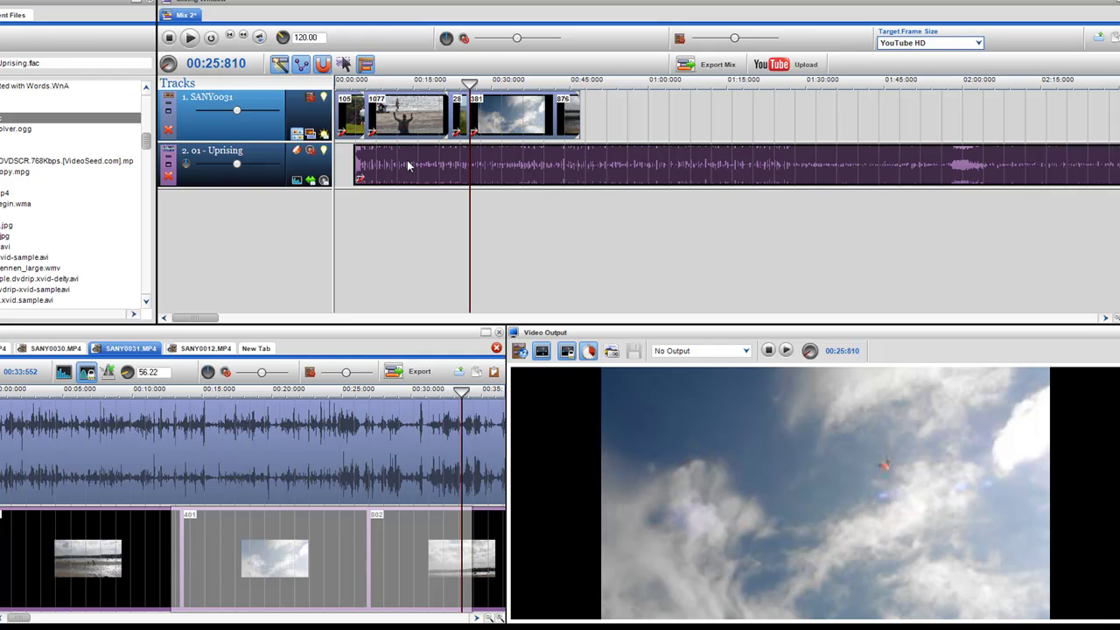
pyautogui.moveTo(407, 161); pyautogui.dragTo(390, 160)
# Play the mix from the beginning to hear the music with the video, and stop the playback
pyautogui.click(230, 37)
pyautogui.click(190, 38)
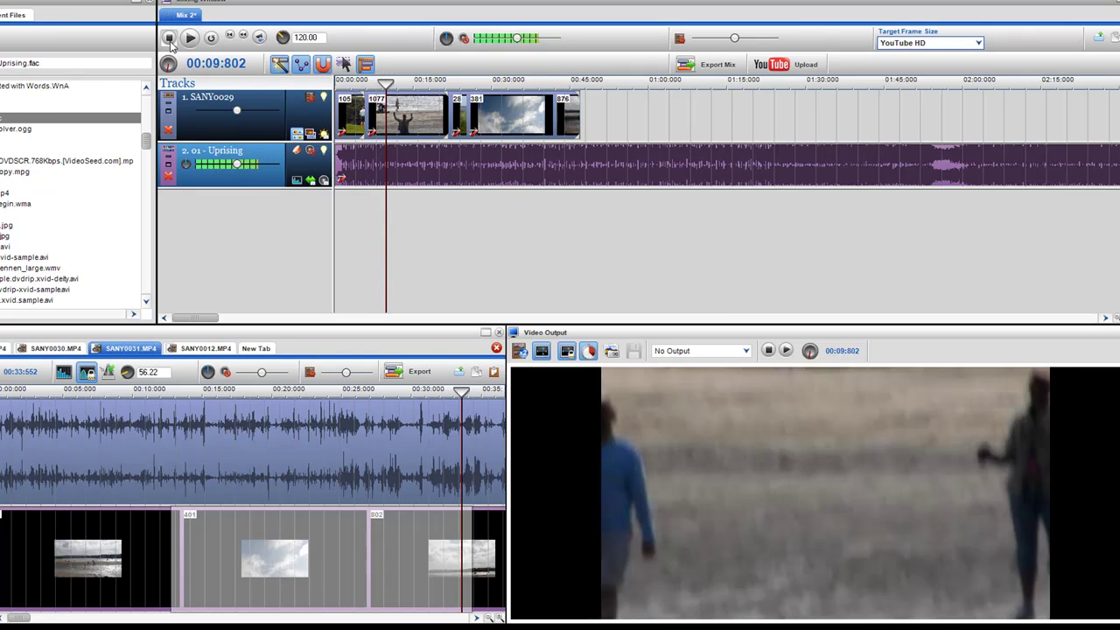
pyautogui.click(169, 38)
# Shorten the Uprising audio clip so that it ends level with the last video clip
pyautogui.scroll(-3, 521, 214)
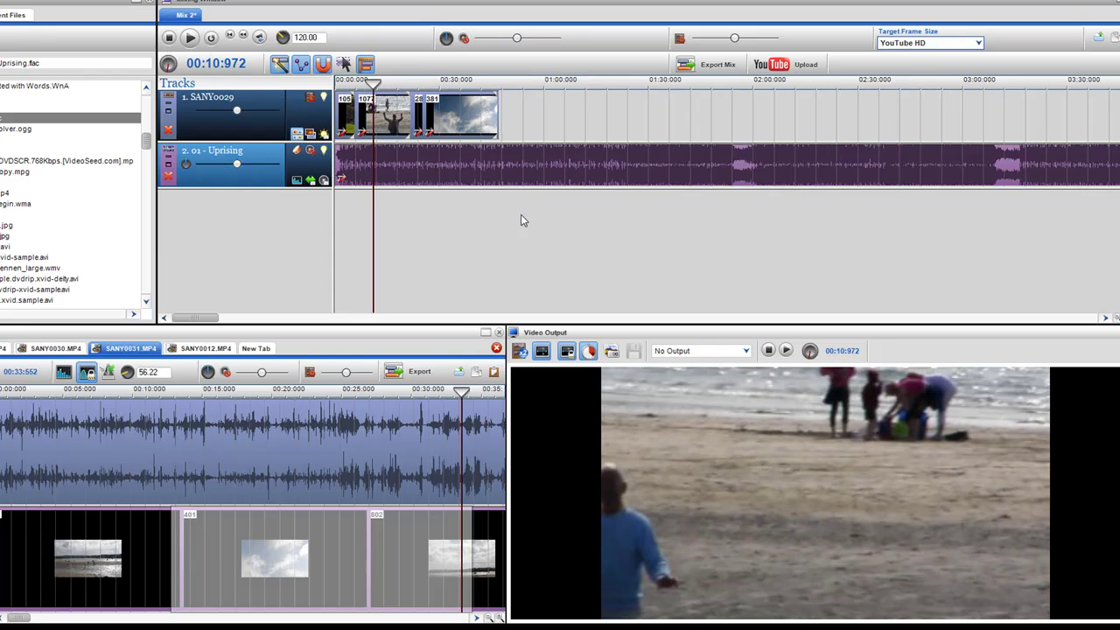
pyautogui.moveTo(865, 166); pyautogui.dragTo(418, 183)
pyautogui.scroll(2, 611, 263)
pyautogui.scroll(2, 611, 263)
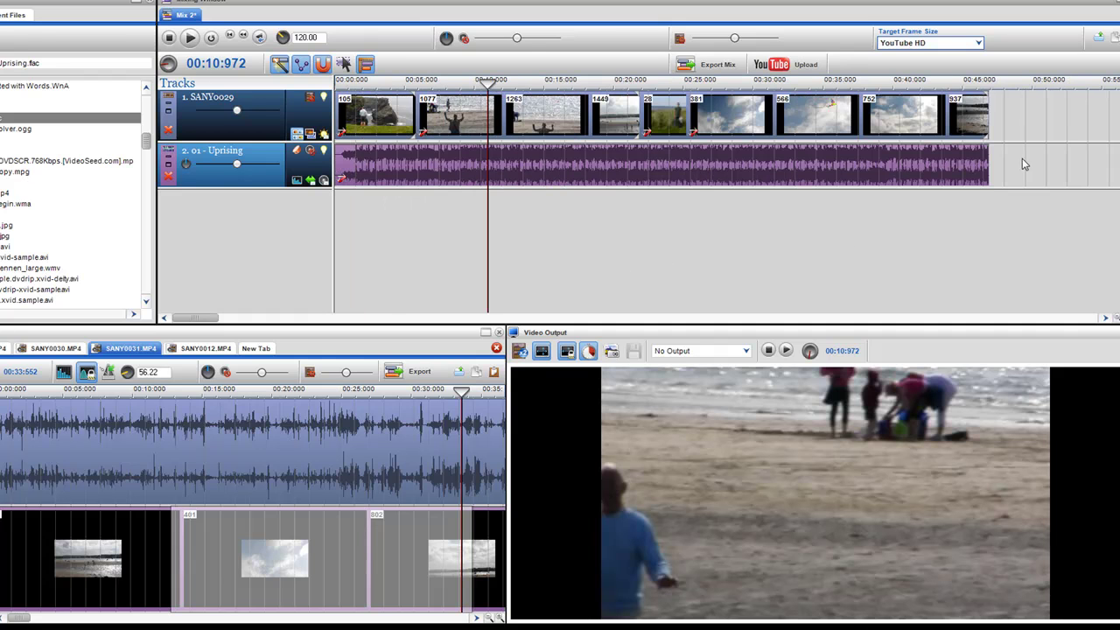
# Add a fade-out of about 3.6 seconds to the last video clip and a matching fade-out to the Uprising clip
pyautogui.moveTo(996, 93); pyautogui.dragTo(980, 141)
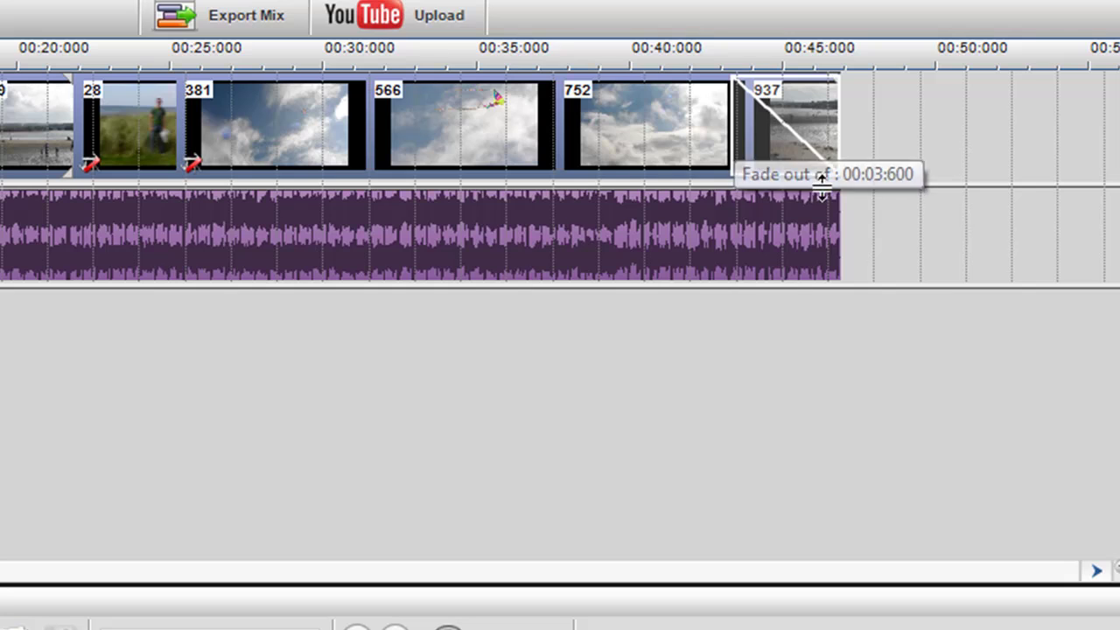
pyautogui.moveTo(838, 194); pyautogui.dragTo(752, 340)
pyautogui.click(849, 180)
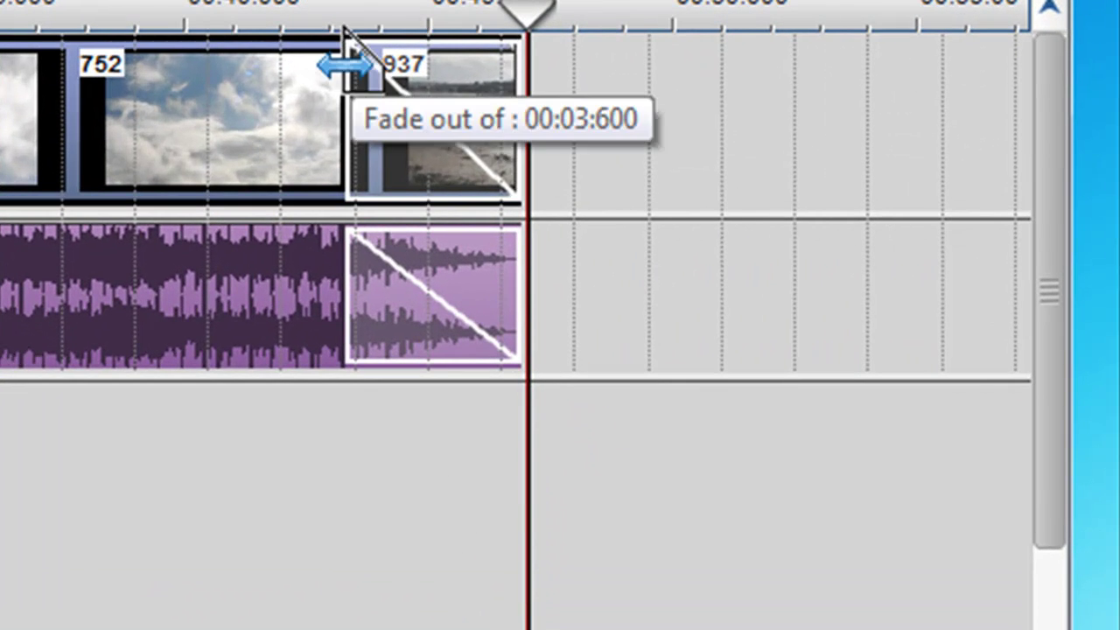
# Remove the last video clip's fade-out and recreate it with a length of about 3.456 seconds
pyautogui.moveTo(464, 62); pyautogui.dragTo(622, 83)
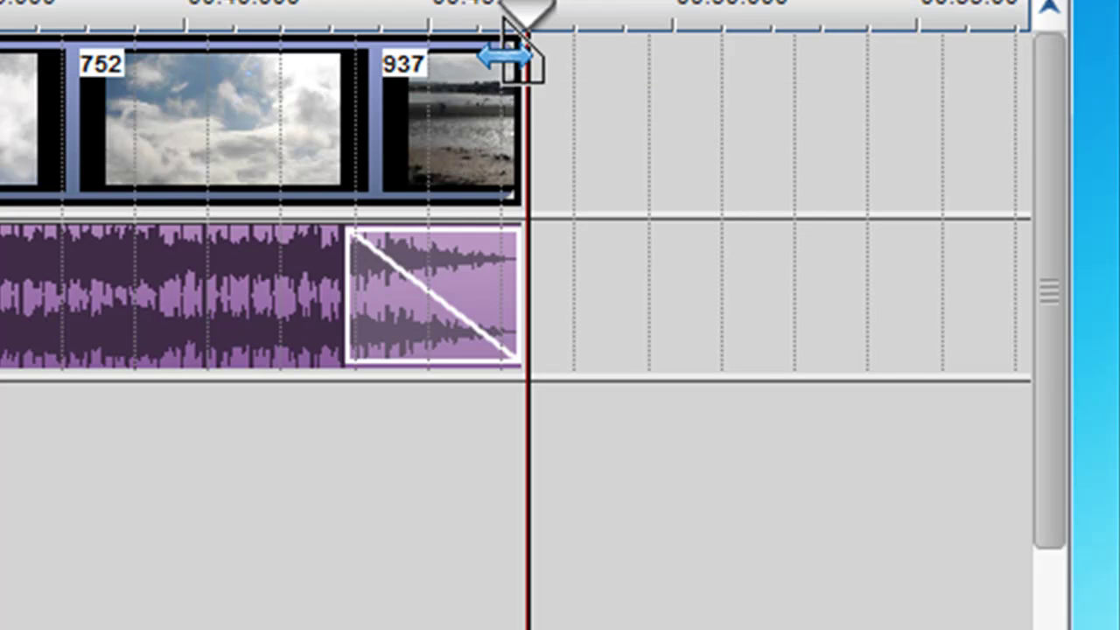
pyautogui.moveTo(504, 58); pyautogui.dragTo(350, 125)
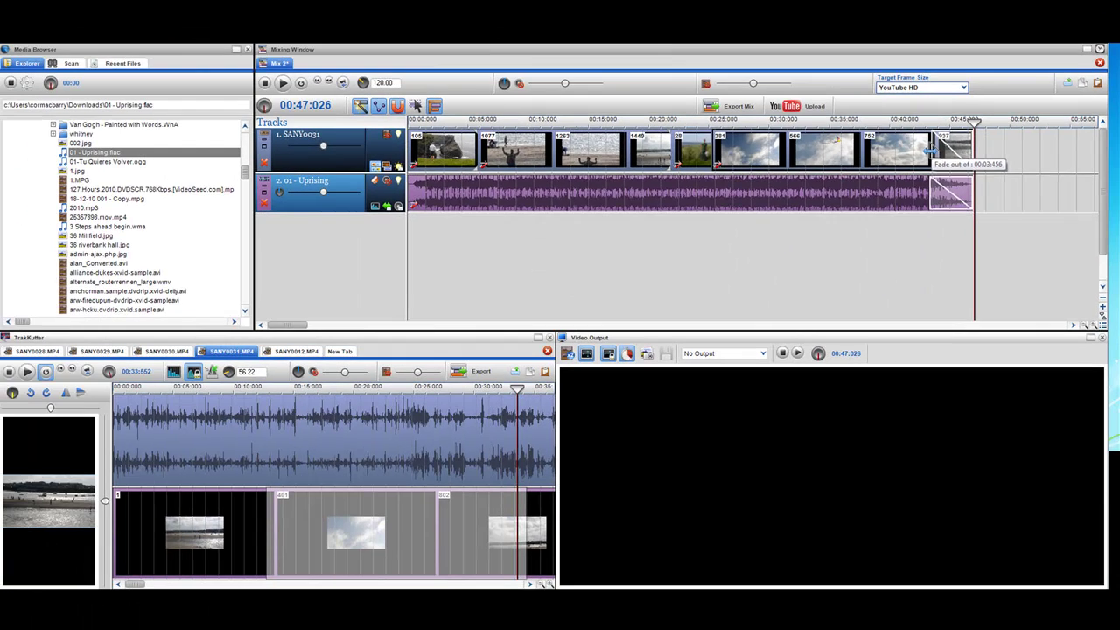
# Place the playhead at 00:01:056 near the start of the mix and insert a video credits track
pyautogui.scroll(-2, 794, 249)
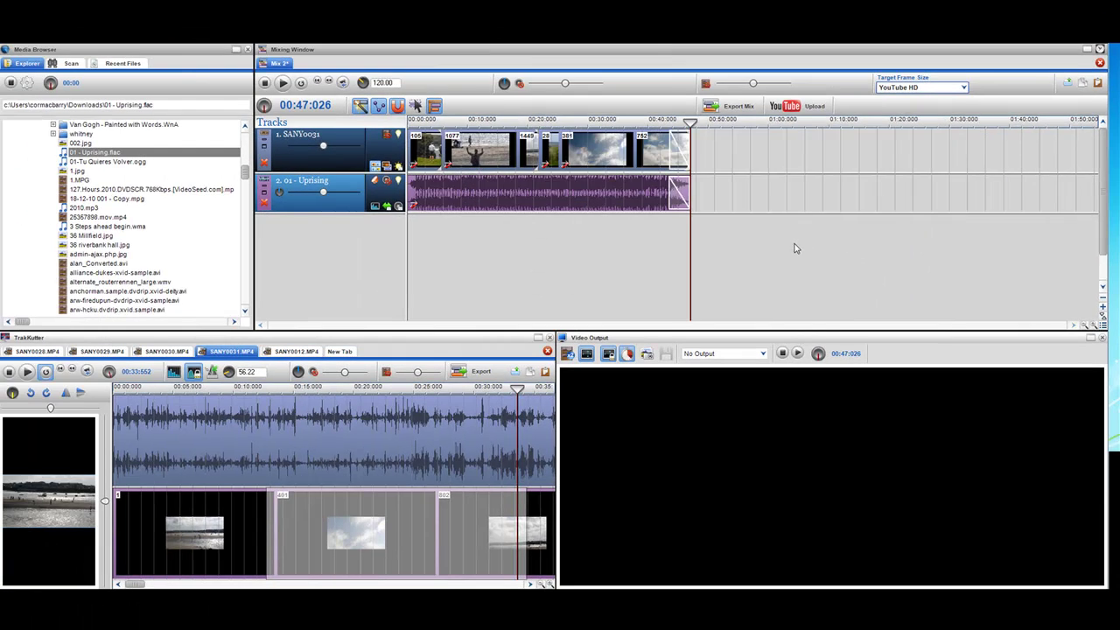
pyautogui.click(415, 247)
pyautogui.scroll(1, 450, 255)
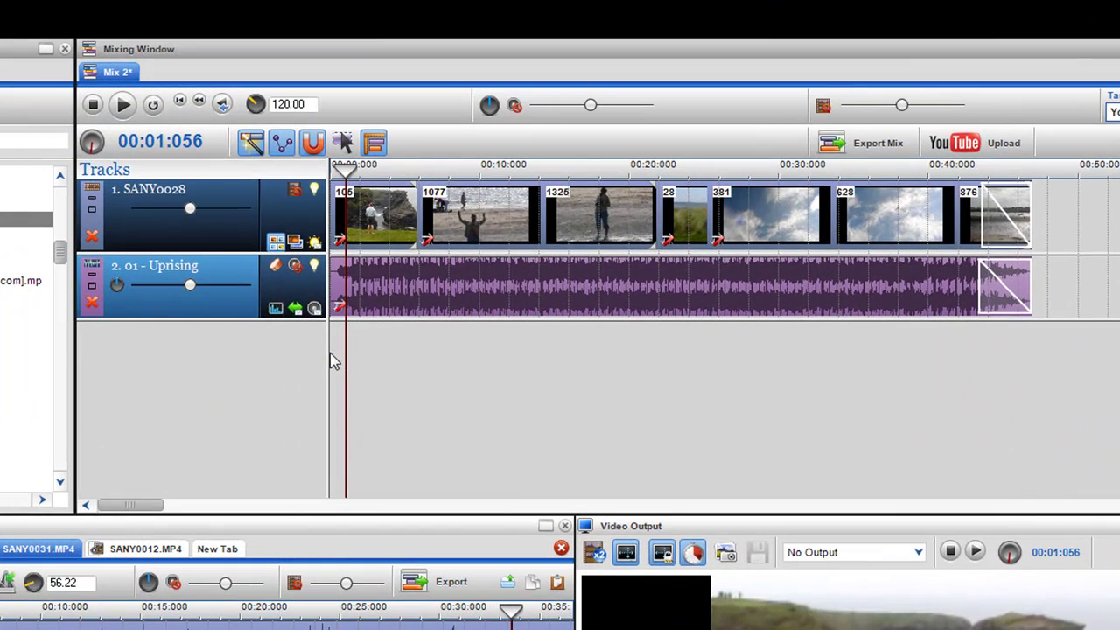
pyautogui.rightClick(334, 362)
pyautogui.moveTo(418, 488)
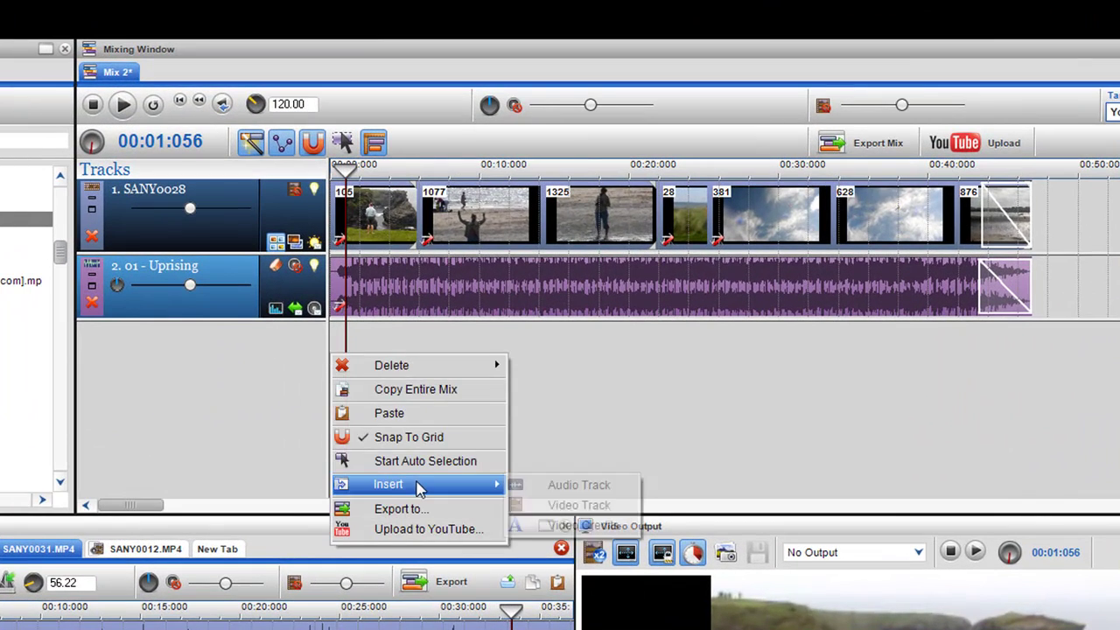
pyautogui.click(582, 525)
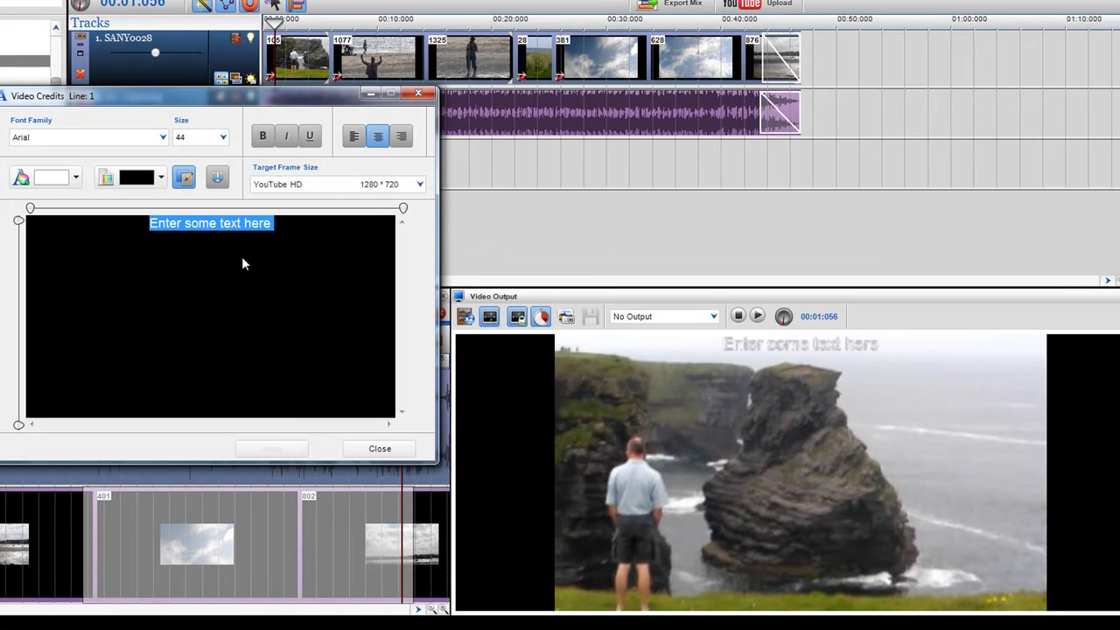
# Replace the placeholder credits text with "The Cliff" and set its font size to 110
pyautogui.moveTo(278, 230); pyautogui.dragTo(152, 225)
pyautogui.write('The')
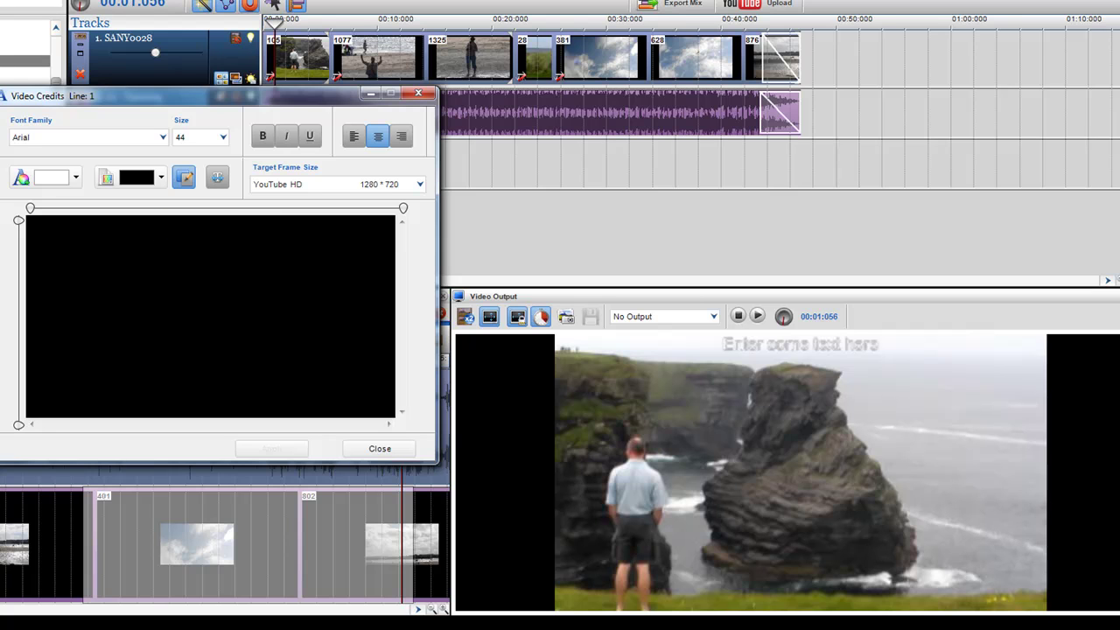
pyautogui.write(' Cliff')
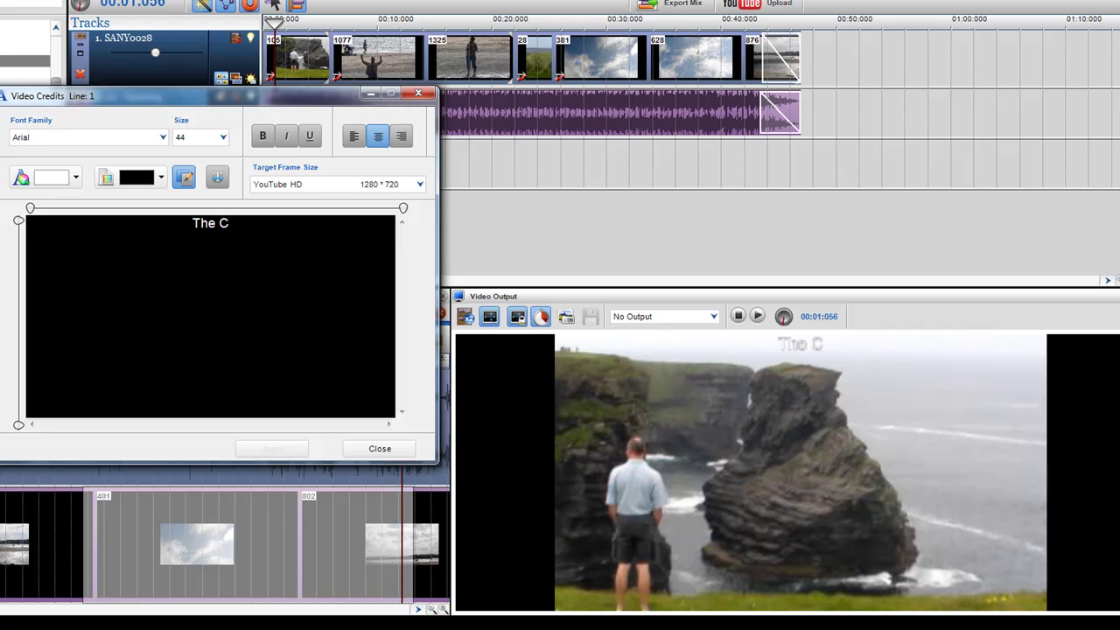
pyautogui.moveTo(263, 225); pyautogui.dragTo(173, 219)
pyautogui.click(207, 137)
pyautogui.scroll(-5, 182, 219)
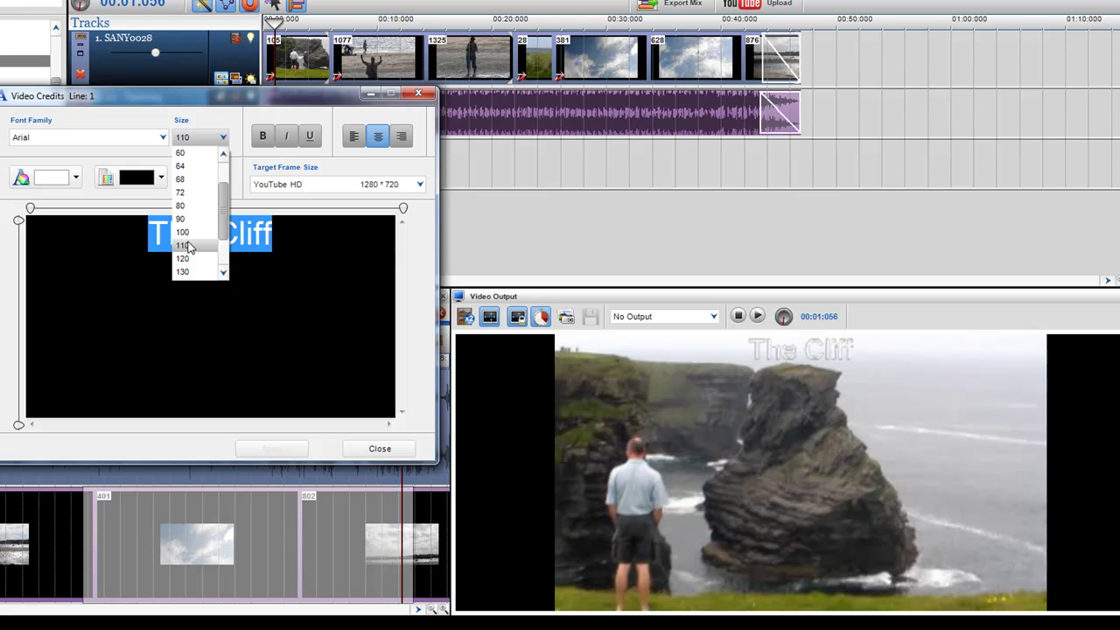
pyautogui.click(188, 247)
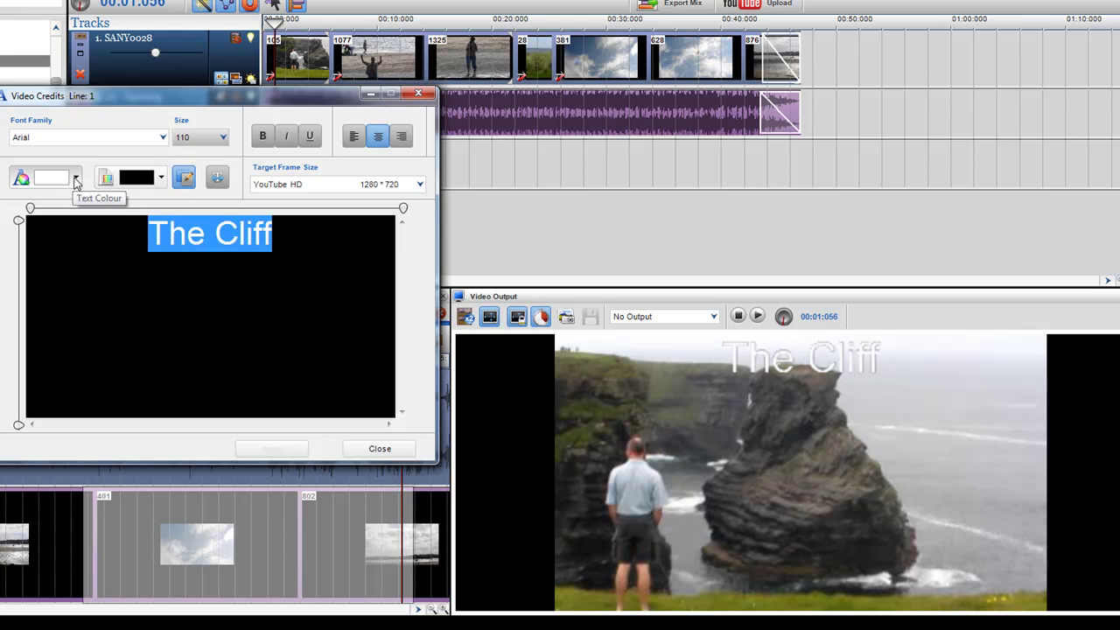
# Colour the title text black on a white editing background, and shift its text area down and rightwards over the sea
pyautogui.click(76, 179)
pyautogui.click(60, 215)
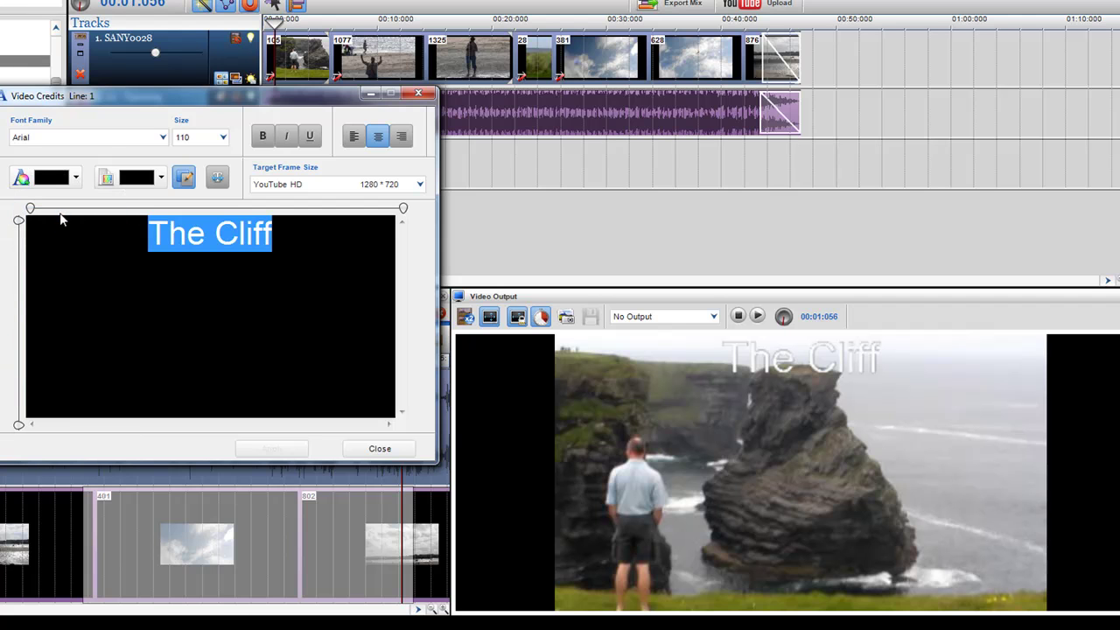
pyautogui.click(159, 180)
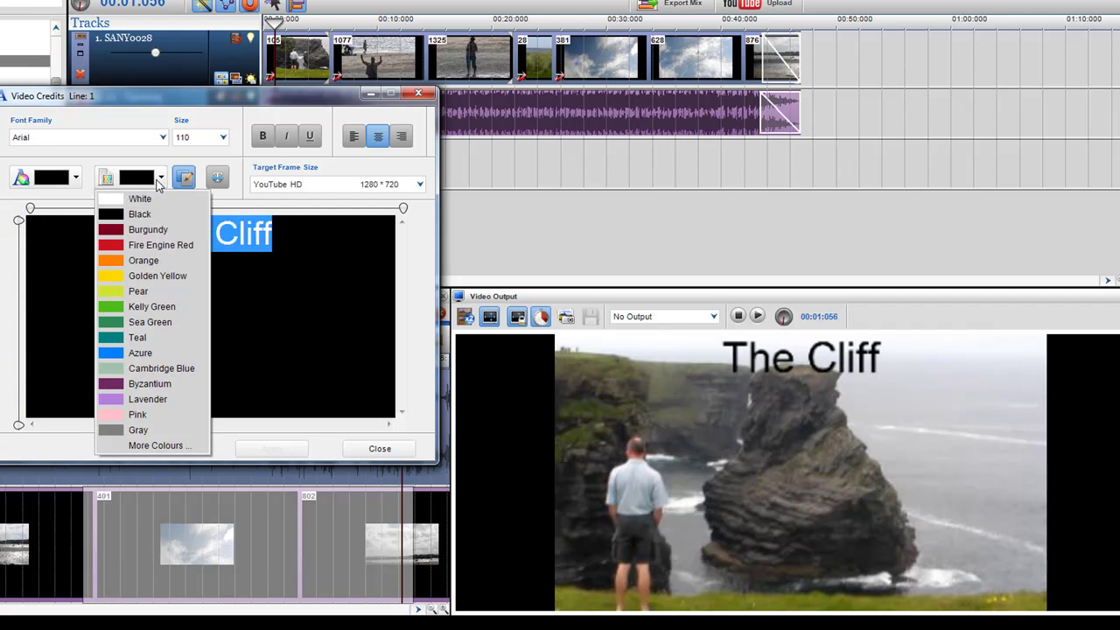
pyautogui.click(140, 199)
pyautogui.moveTo(18, 221); pyautogui.dragTo(24, 258)
pyautogui.moveTo(35, 209); pyautogui.dragTo(194, 212)
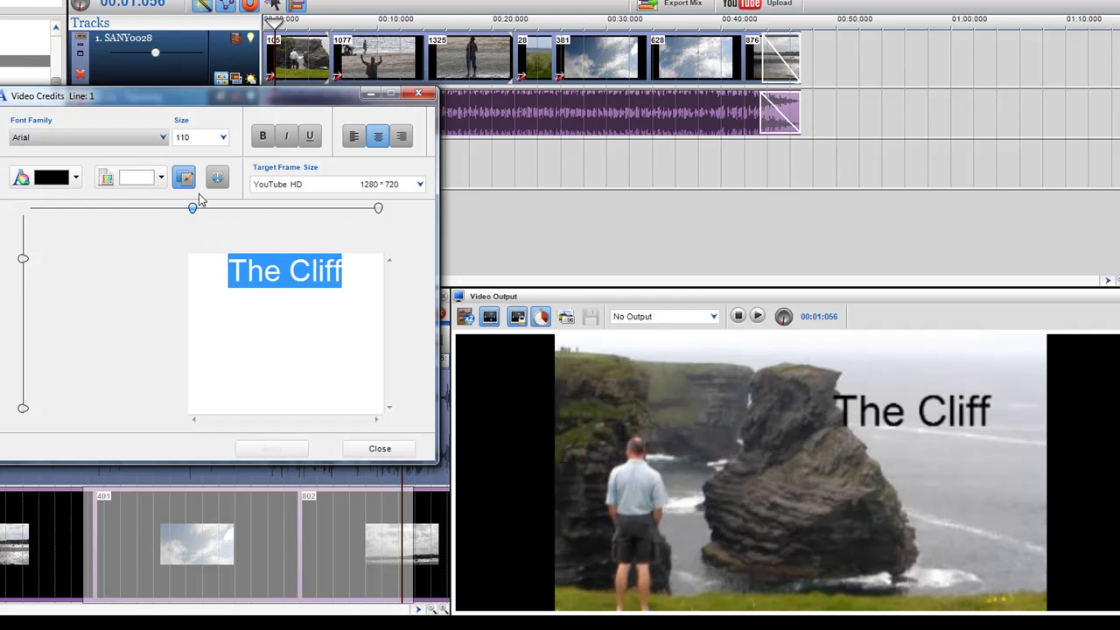
# Try several fonts on the title, including Batang and Bell Gothic Std Light, and set it to Bell Gothic Std Black
pyautogui.click(122, 142)
pyautogui.scroll(-3, 100, 169)
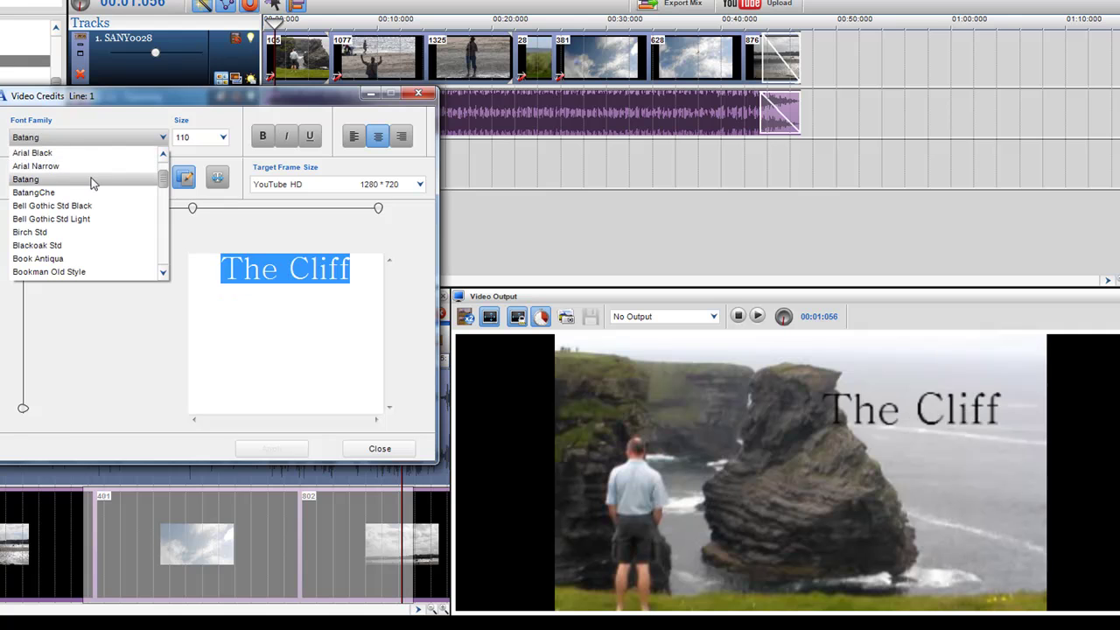
pyautogui.press('Down')
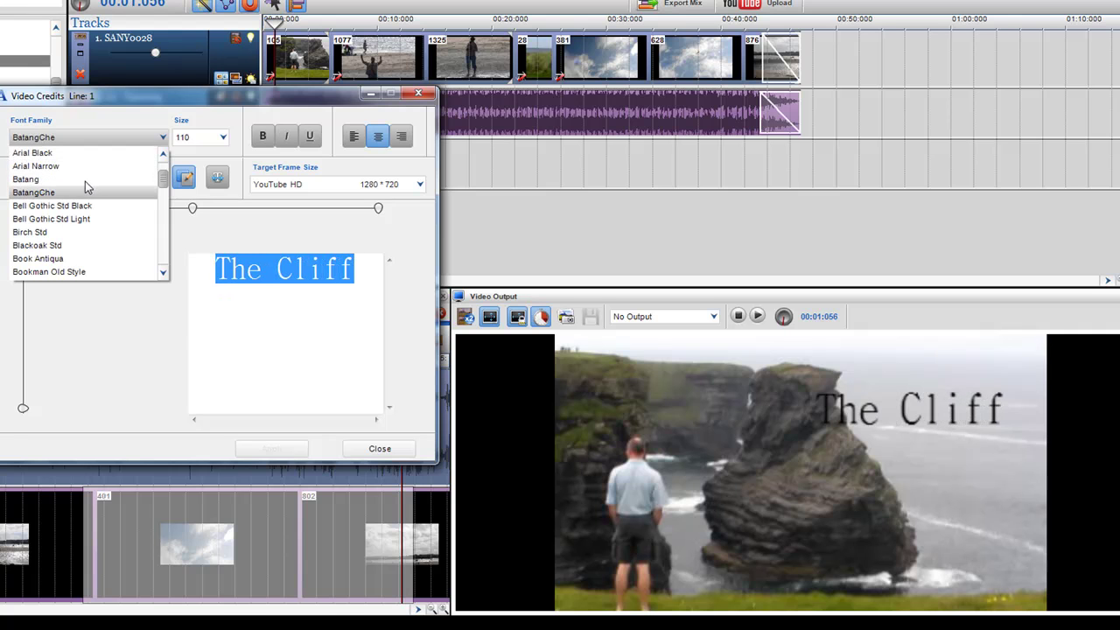
pyautogui.press('Down')
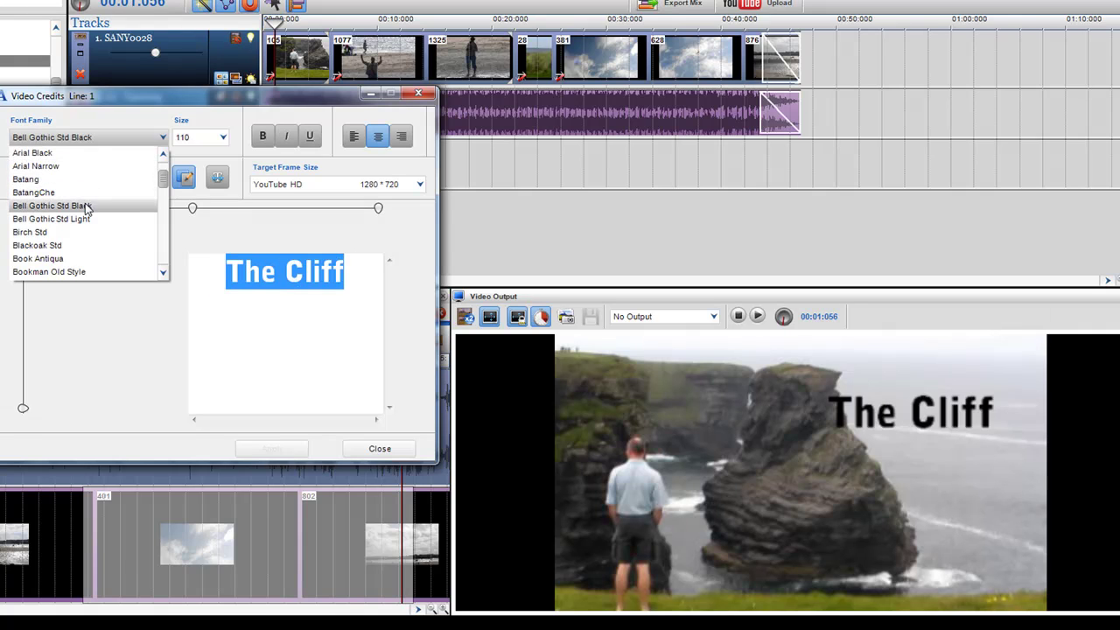
pyautogui.press('Down')
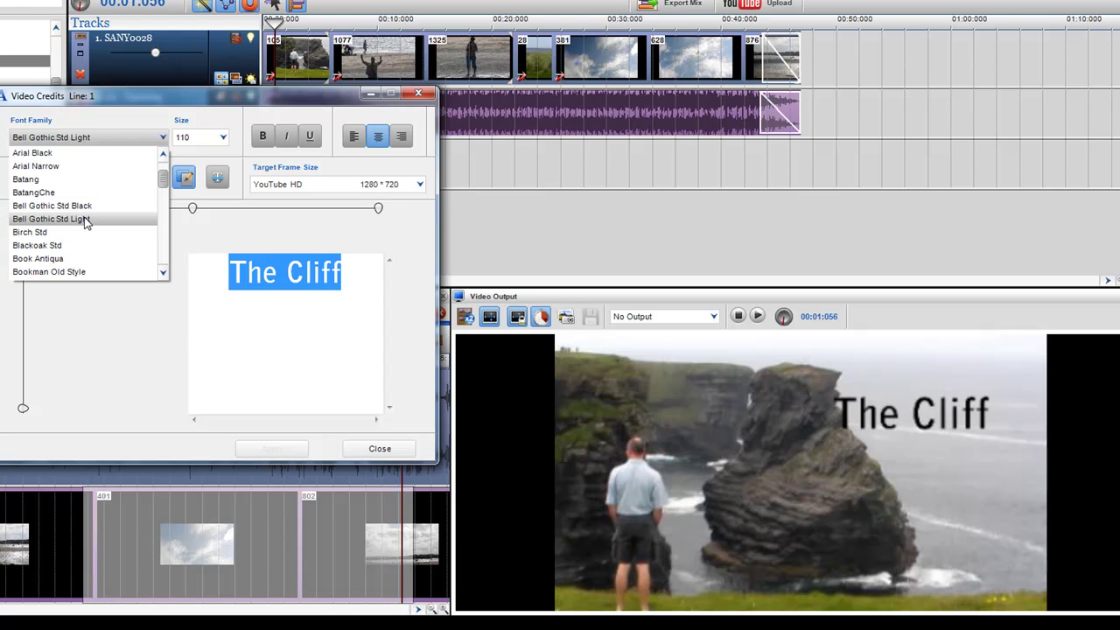
pyautogui.press('Up')
pyautogui.click(84, 206)
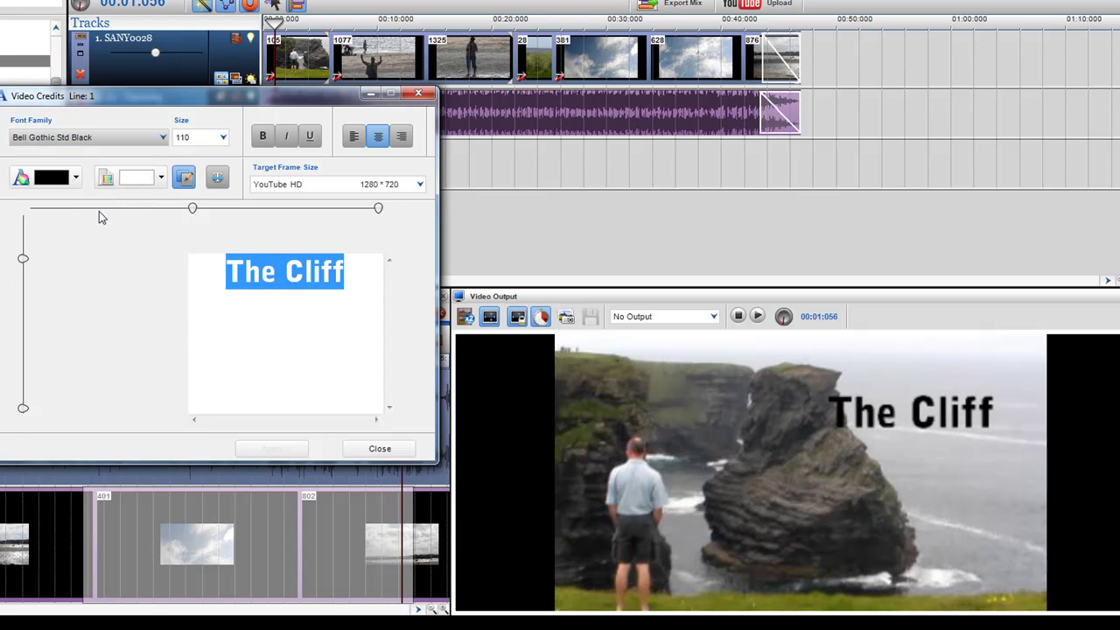
pyautogui.click(345, 282)
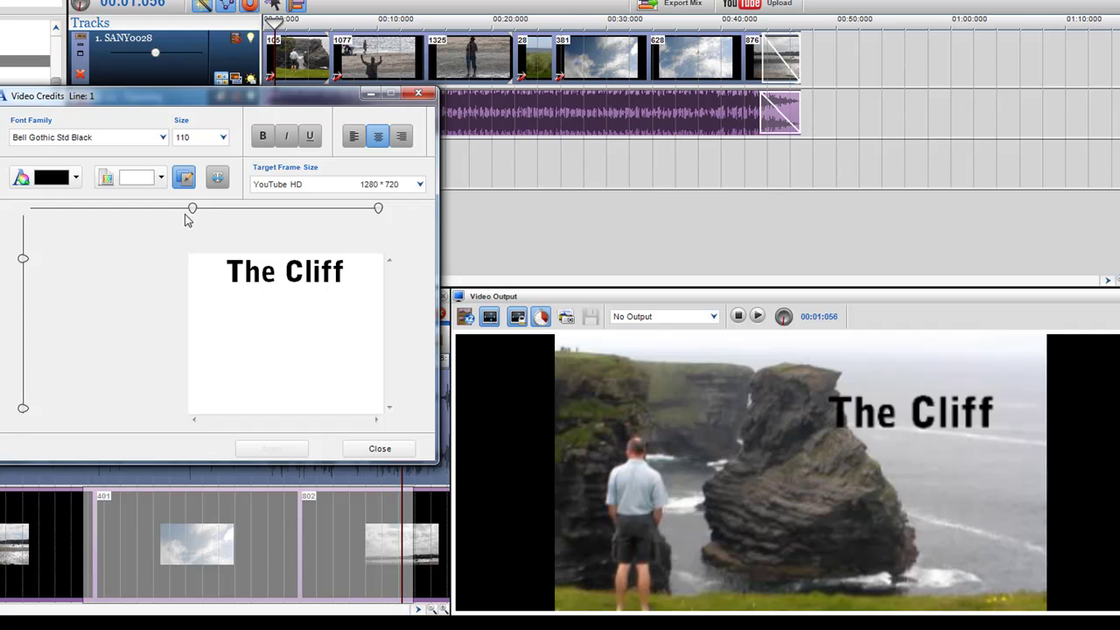
# Shift "The Cliff" text area slightly further rightwards, finish editing the title, and move the playhead to 00:05:760 at the first clip's end
pyautogui.moveTo(195, 209); pyautogui.dragTo(216, 211)
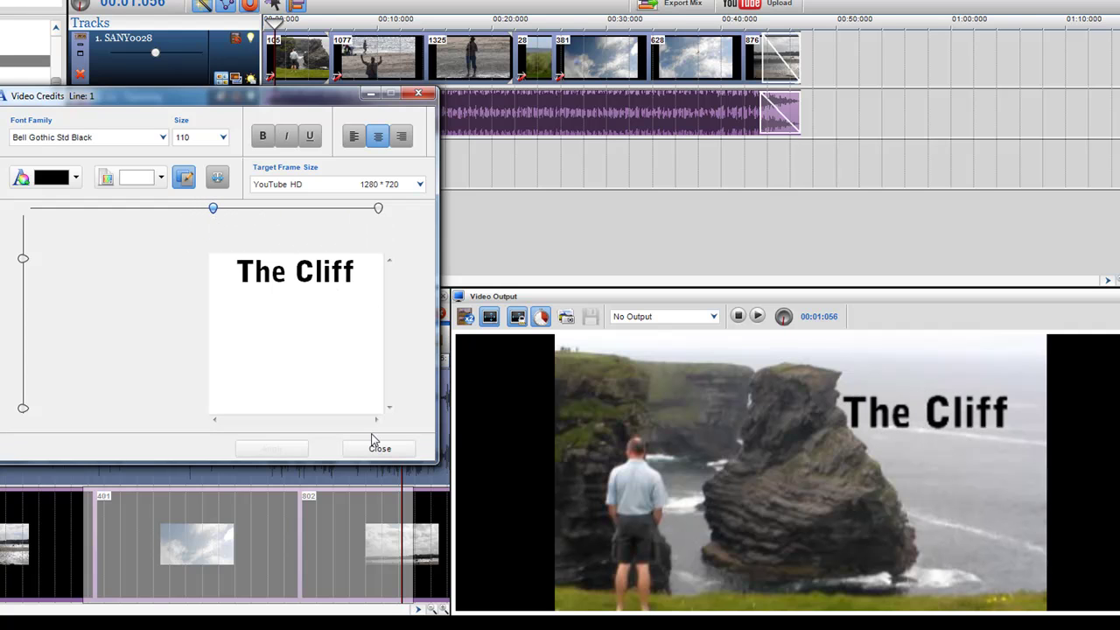
pyautogui.click(398, 449)
pyautogui.click(288, 217)
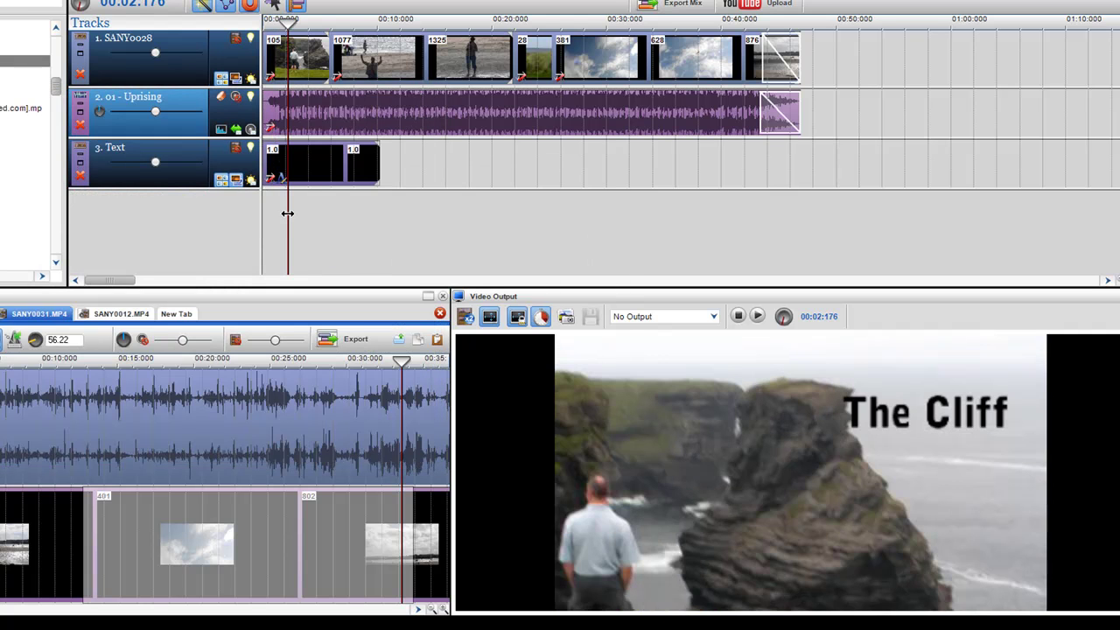
pyautogui.moveTo(285, 212); pyautogui.dragTo(328, 213)
# Reorder the tracks so that the Text track sits directly above the 01 - Uprising music track
pyautogui.click(190, 153)
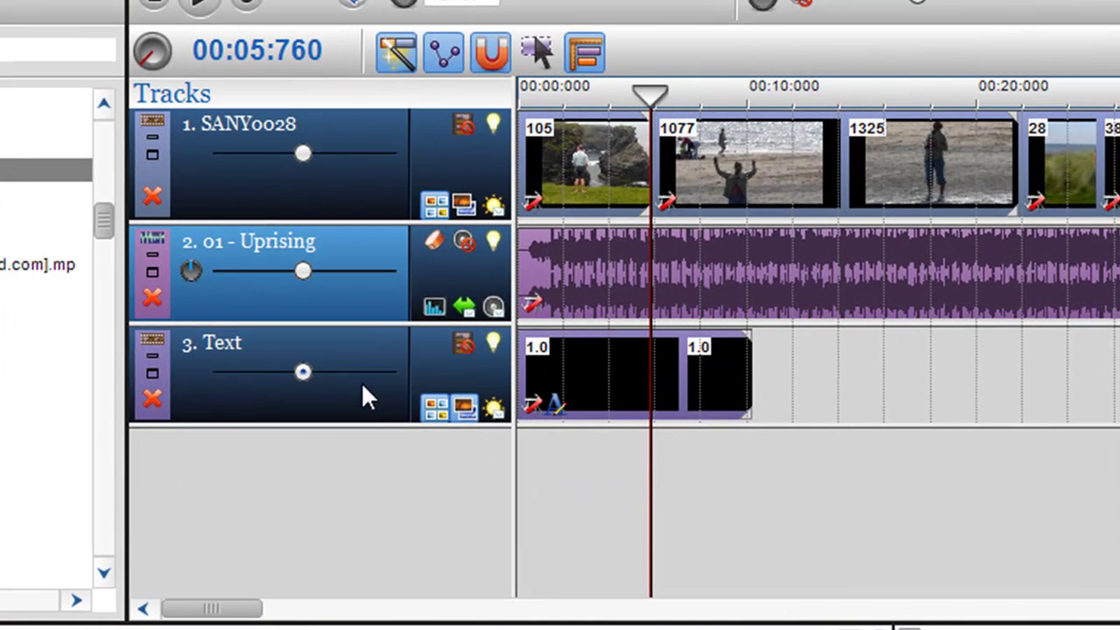
pyautogui.moveTo(372, 355); pyautogui.dragTo(394, 457)
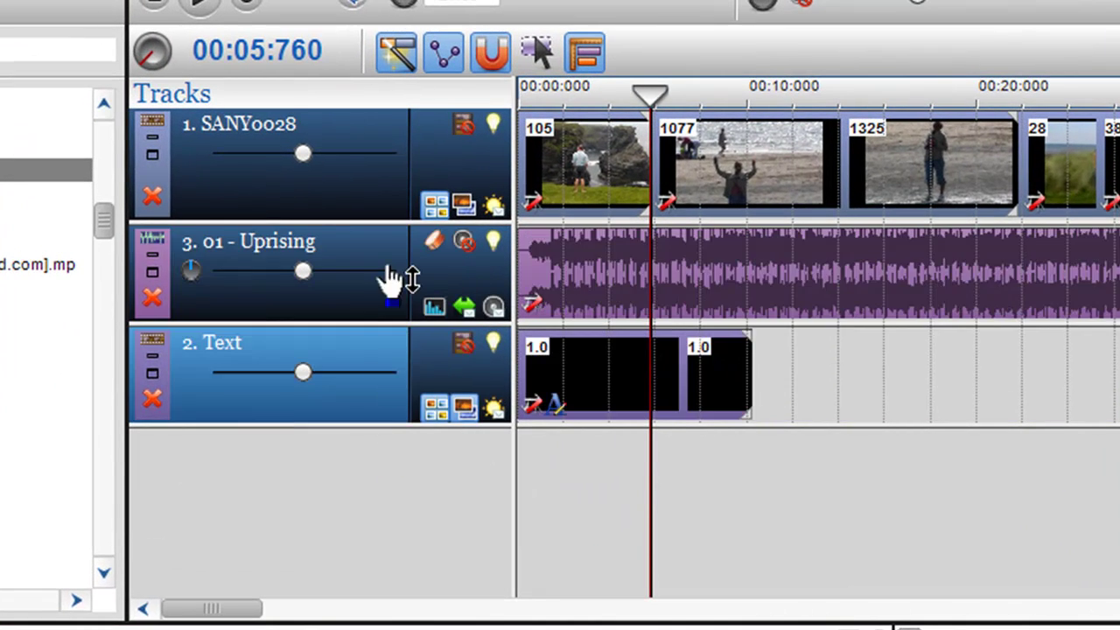
pyautogui.moveTo(390, 279); pyautogui.dragTo(393, 254)
# Trim the title clip to end with the first video clip, fade it in and out, and preview it from 00:00:320
pyautogui.moveTo(743, 260); pyautogui.dragTo(642, 253)
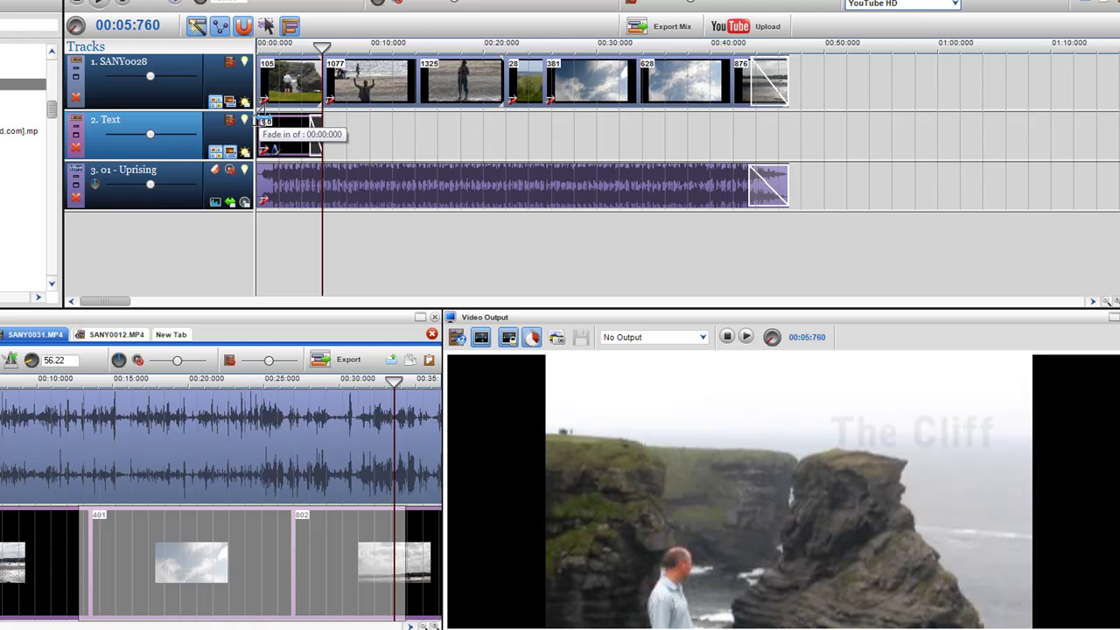
pyautogui.click(260, 247)
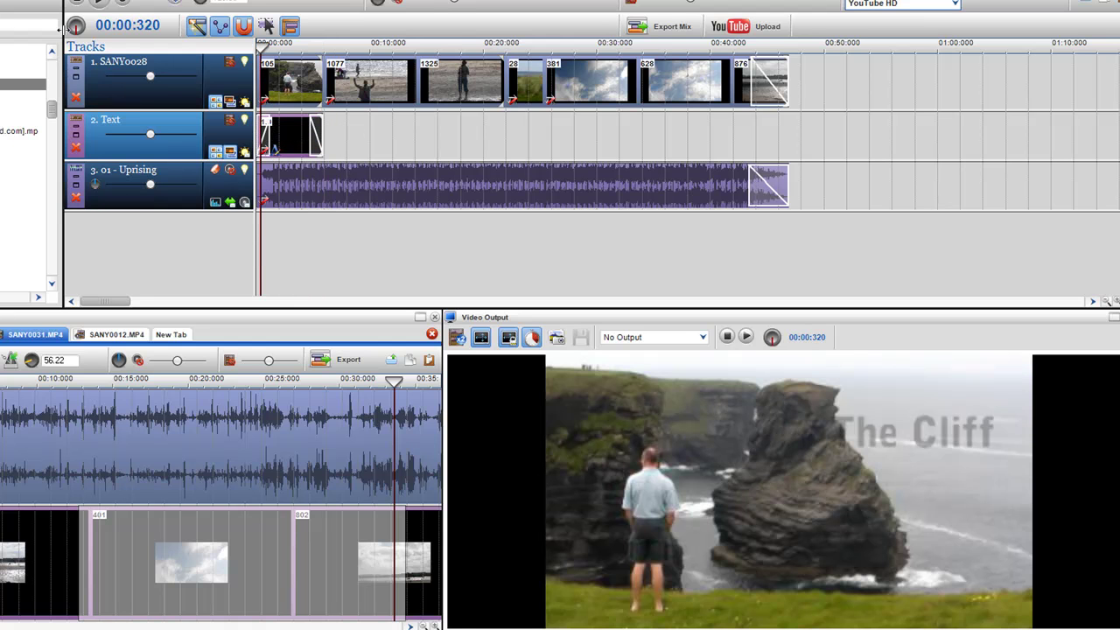
pyautogui.click(103, 5)
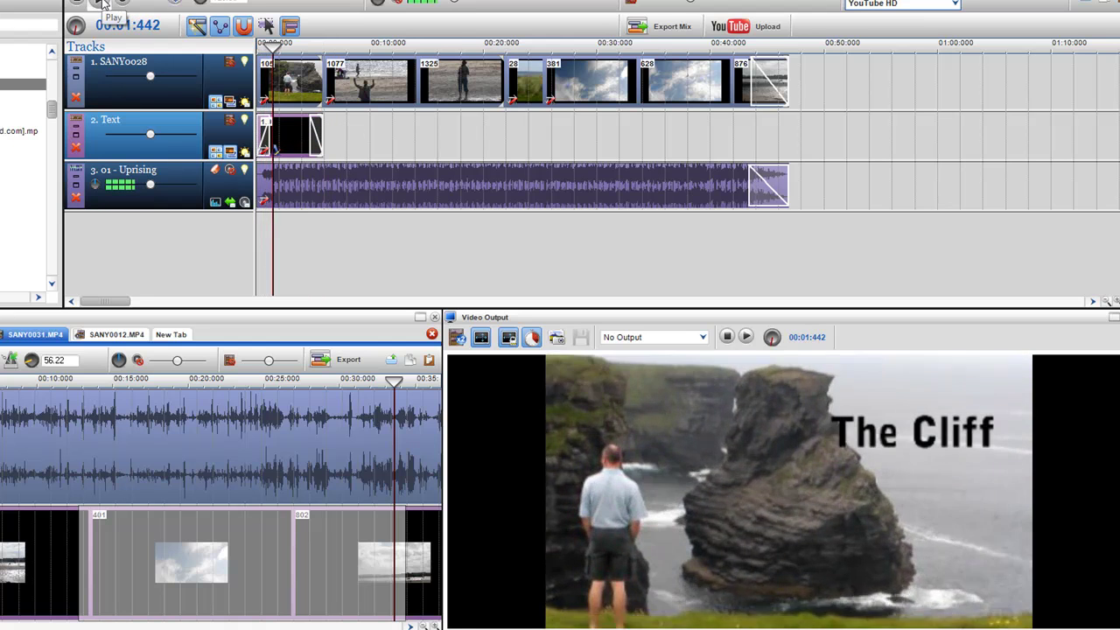
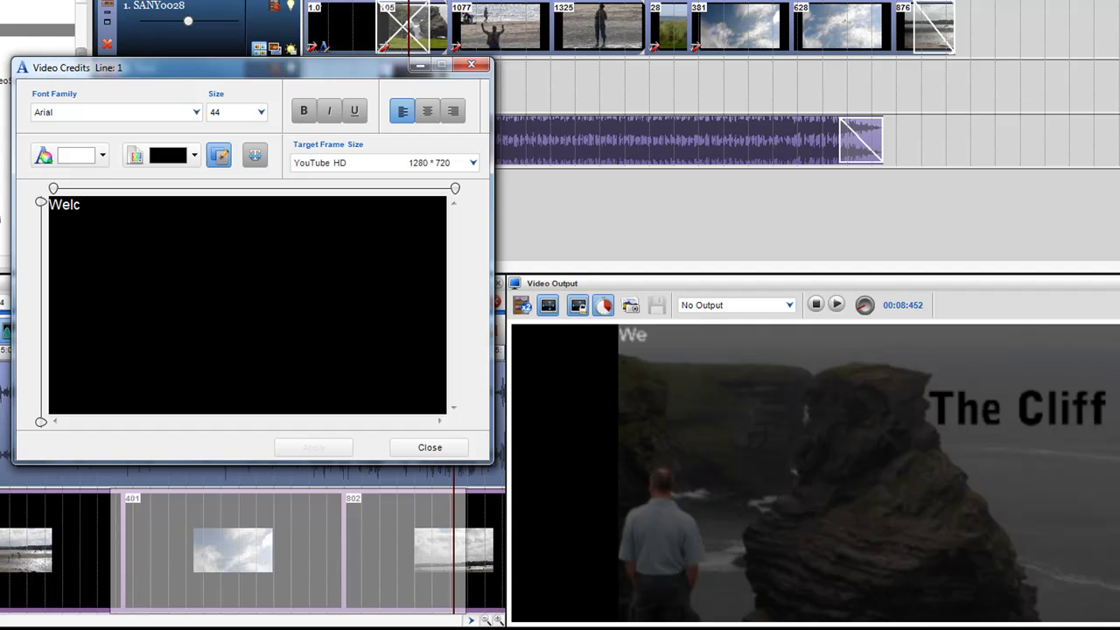
# Enter "Welcome to my video" as the opening credits text and shift its text area towards mid-frame, viewing it at 00:01:088
pyautogui.write('t')
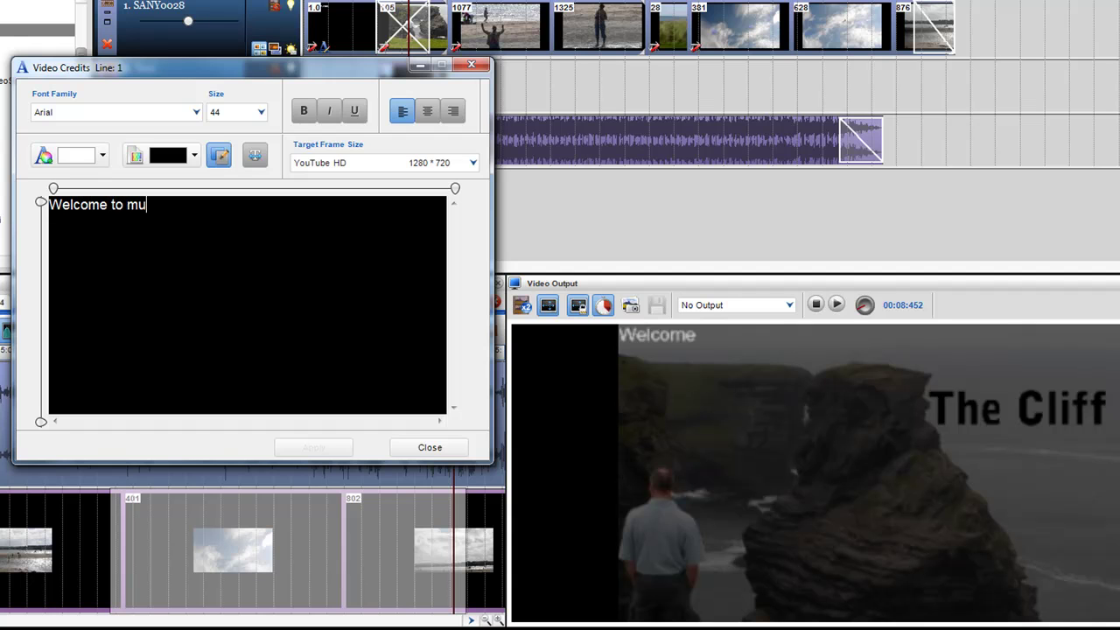
pyautogui.write('o my video')
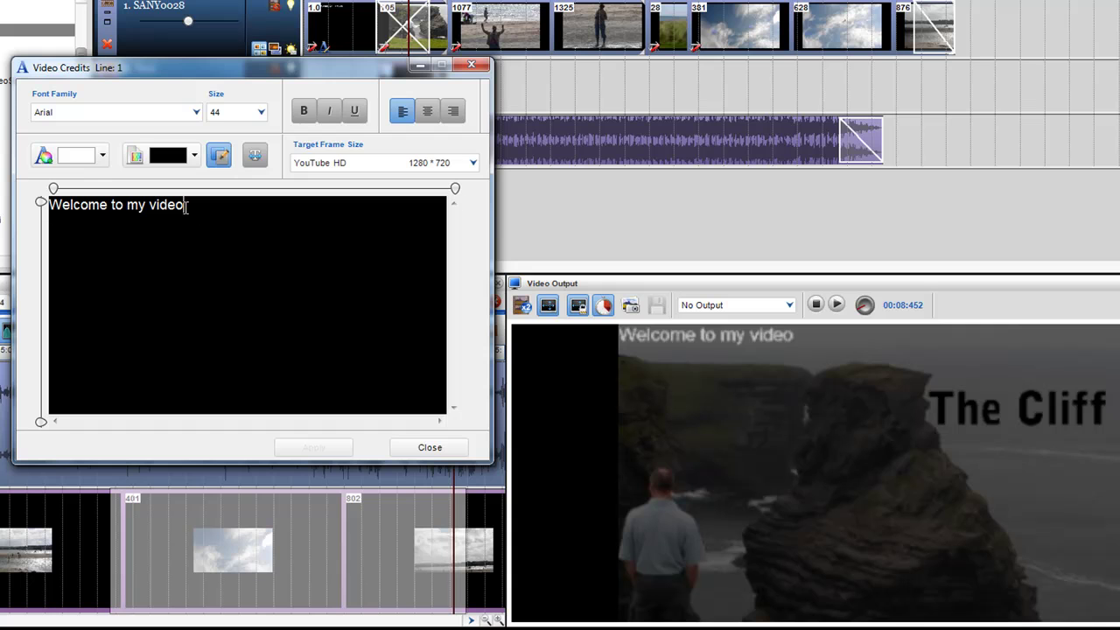
pyautogui.moveTo(185, 205); pyautogui.dragTo(40, 287)
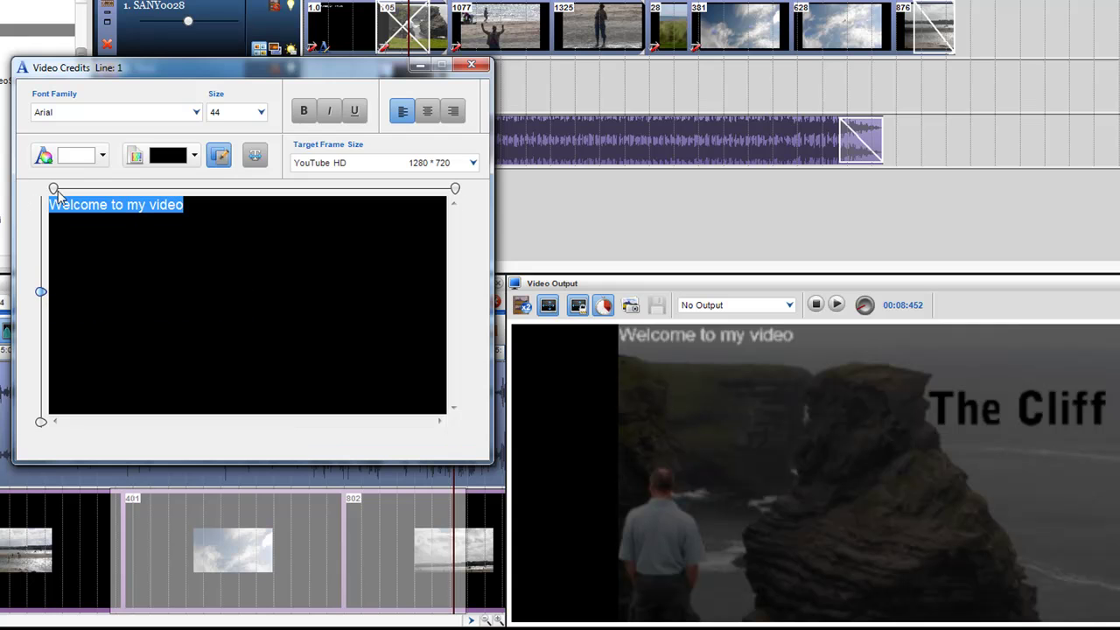
pyautogui.moveTo(58, 189); pyautogui.dragTo(189, 189)
pyautogui.click(342, 9)
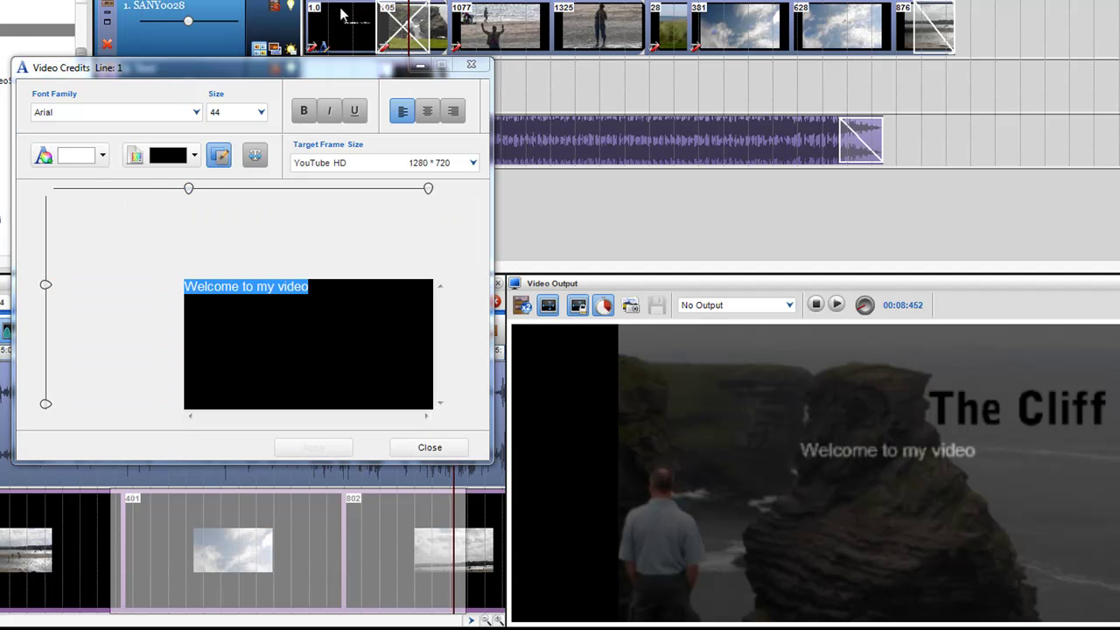
pyautogui.moveTo(341, 13); pyautogui.dragTo(319, 13)
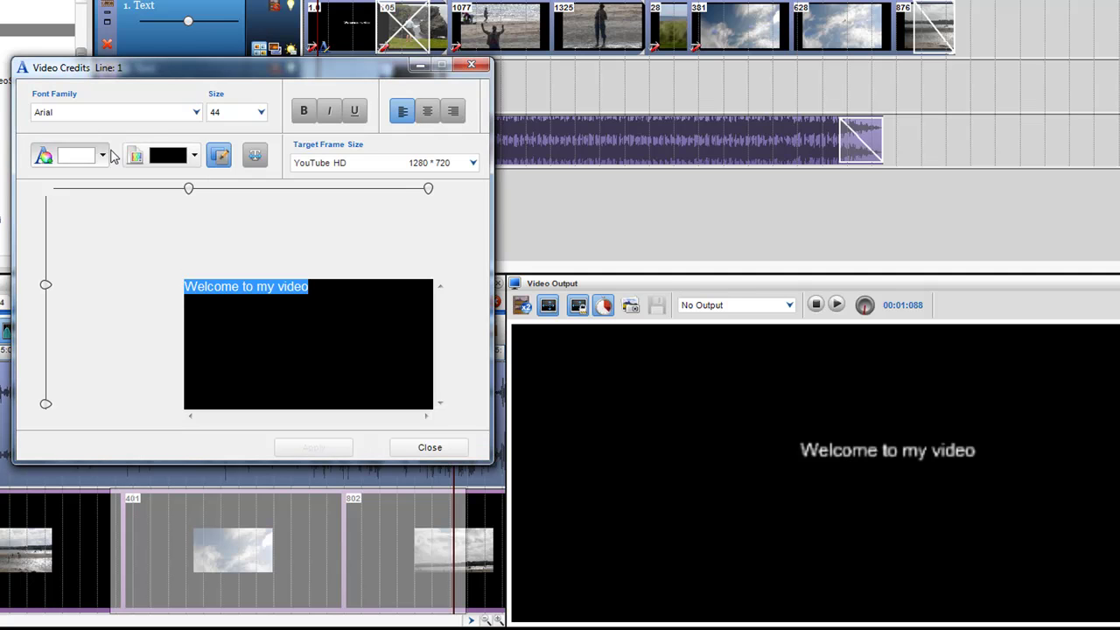
# Try several fonts on the welcome text, including Blackoak Std, Bookman Old Style and Candara, and set it to Cooper Std Black
pyautogui.click(183, 116)
pyautogui.press('Down')
pyautogui.press('Down')
pyautogui.press('Down')
pyautogui.press('Down')
pyautogui.press('Down')
pyautogui.press('Down')
pyautogui.press('Down')
pyautogui.press('Down')
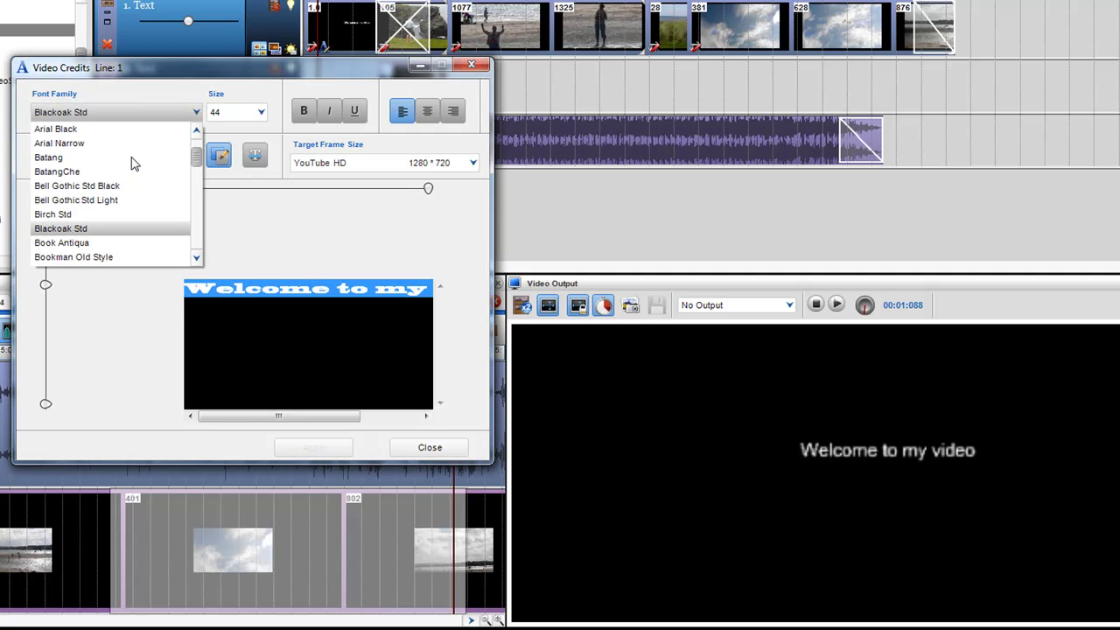
pyautogui.press('Up')
pyautogui.press('Down')
pyautogui.press('Down')
pyautogui.press('Down')
pyautogui.press('Down')
pyautogui.press('Down')
pyautogui.press('Down')
pyautogui.press('Down')
pyautogui.press('Down')
pyautogui.press('Down')
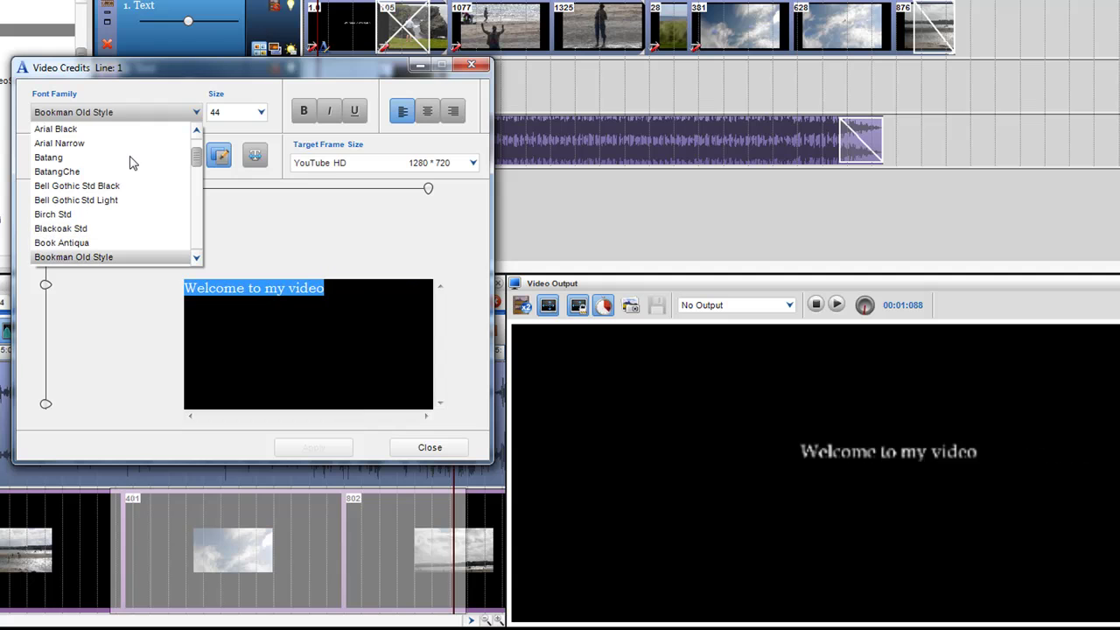
pyautogui.press('Down')
pyautogui.press('Down')
pyautogui.press('Down')
pyautogui.press('Down')
pyautogui.press('Down')
pyautogui.press('Down')
pyautogui.press('Down')
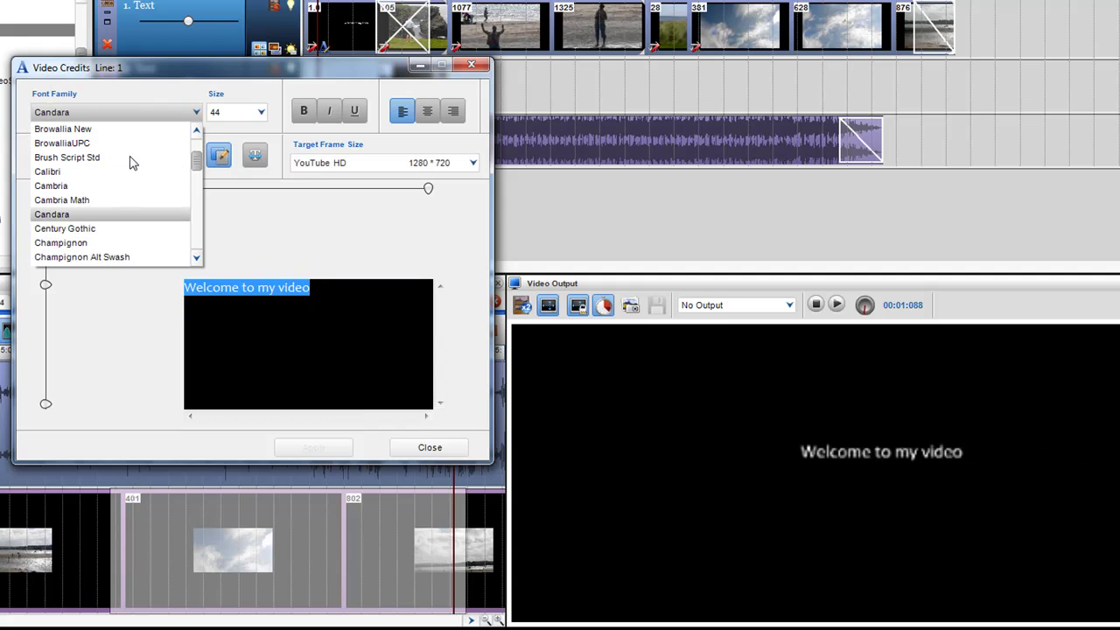
pyautogui.press('Down')
pyautogui.press('Down')
pyautogui.press('Down')
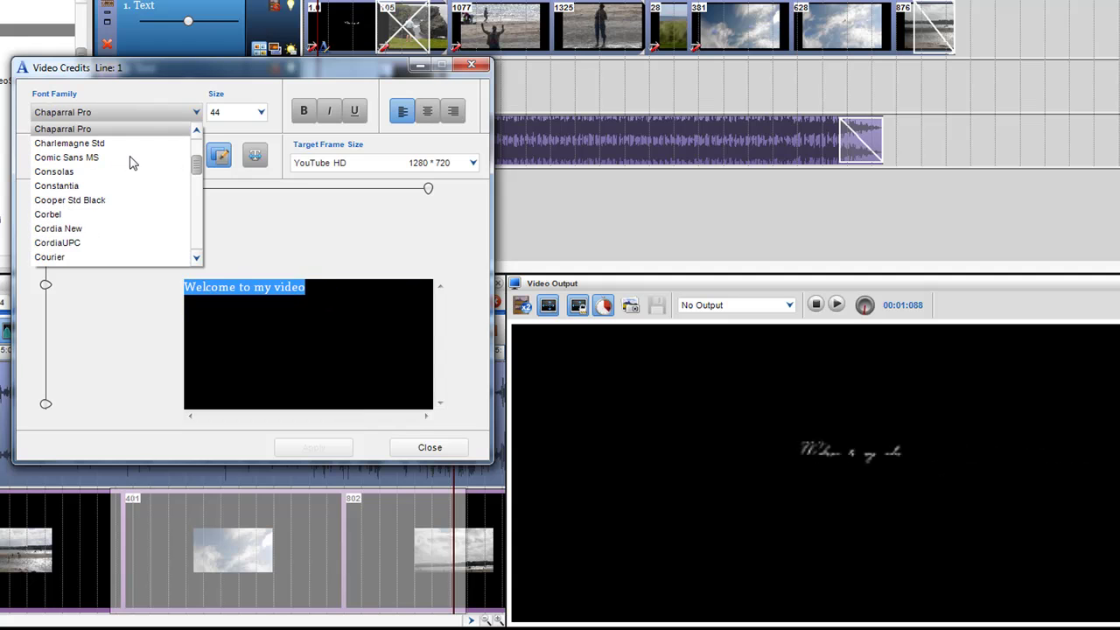
pyautogui.press('Down')
pyautogui.press('Down')
pyautogui.press('Down')
pyautogui.press('Down')
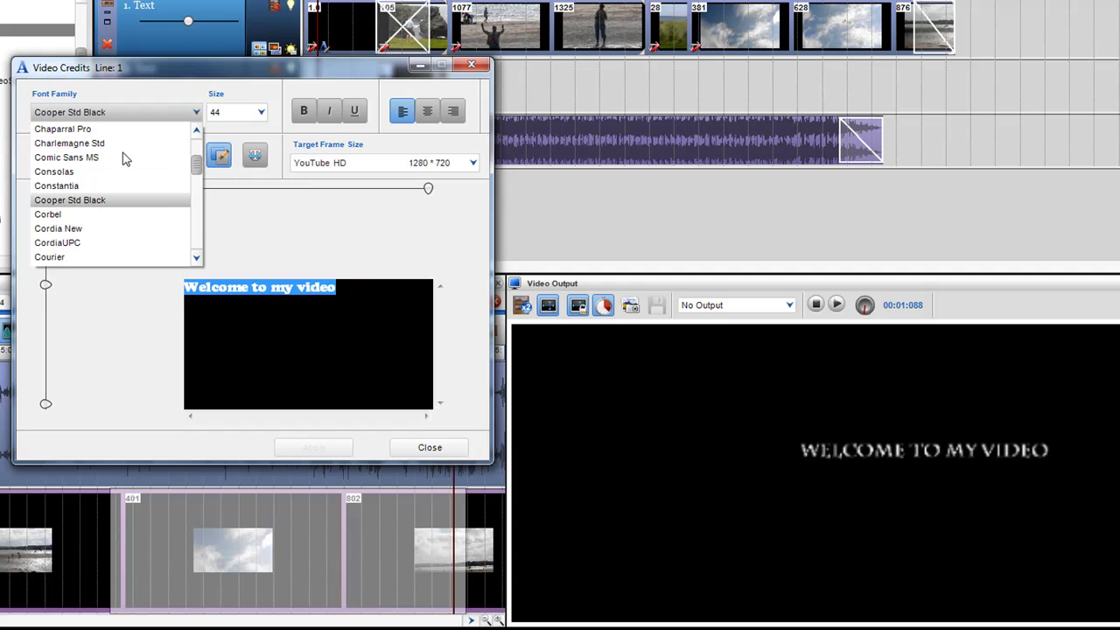
pyautogui.click(107, 201)
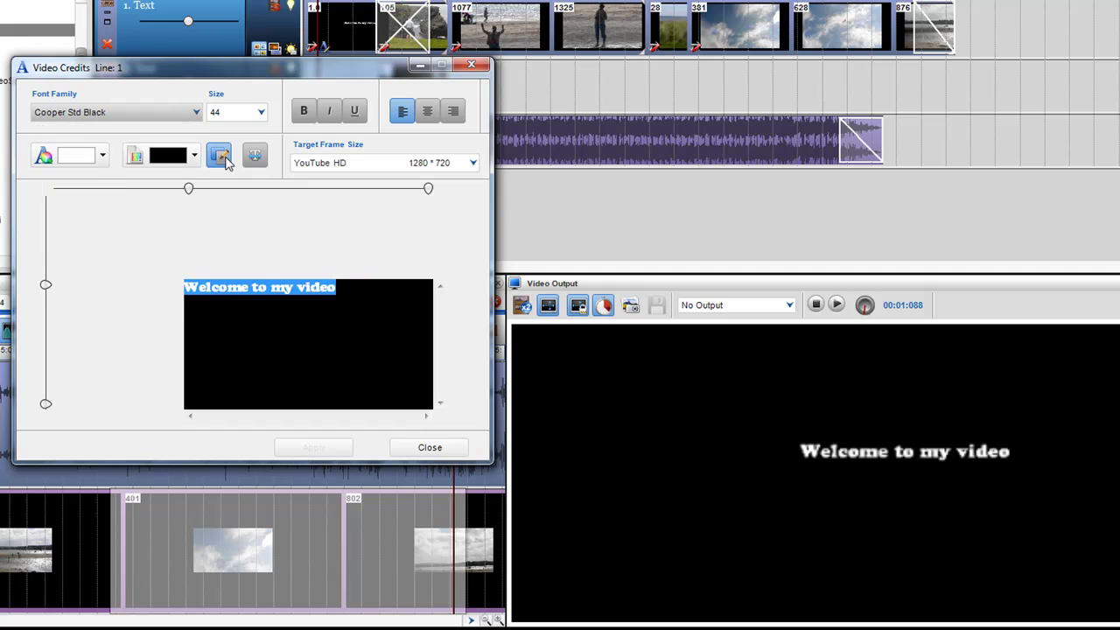
# Set the welcome text's font size to 64 and its left margin to 232 pixels, and finish editing the credits
pyautogui.click(248, 112)
pyautogui.press('Down')
pyautogui.press('Down')
pyautogui.press('Down')
pyautogui.press('Down')
pyautogui.press('Down')
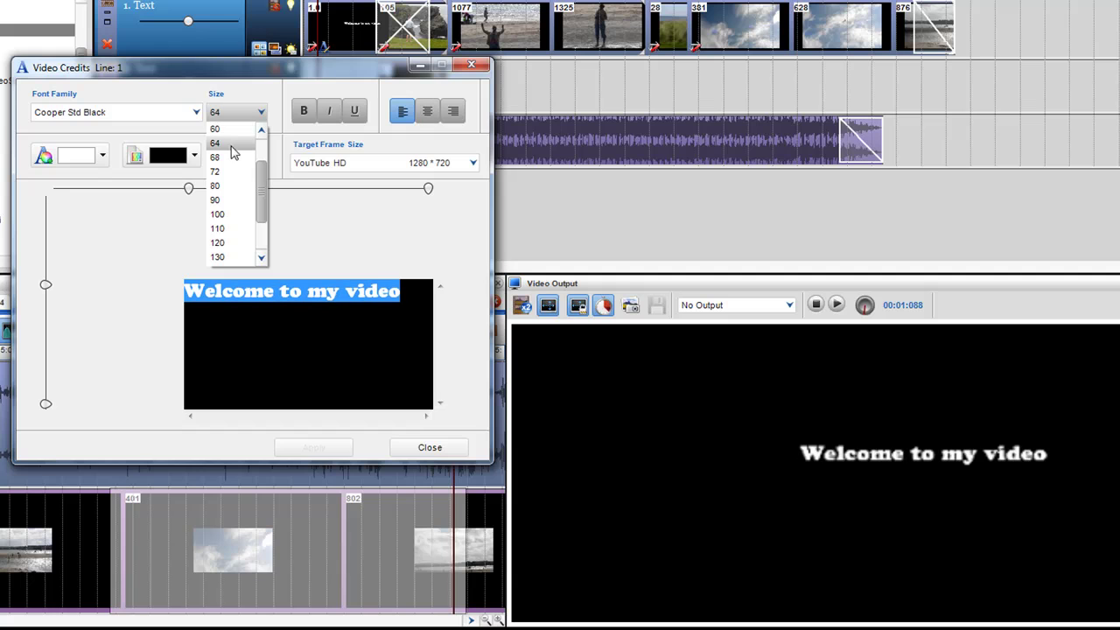
pyautogui.click(189, 189)
pyautogui.moveTo(186, 189); pyautogui.dragTo(128, 190)
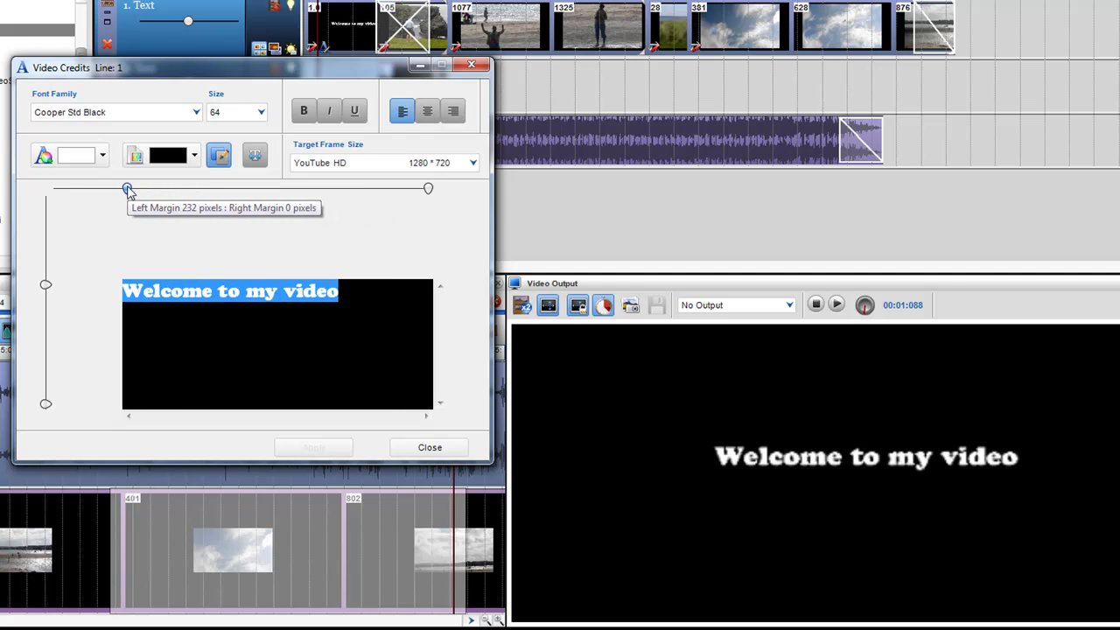
pyautogui.click(427, 448)
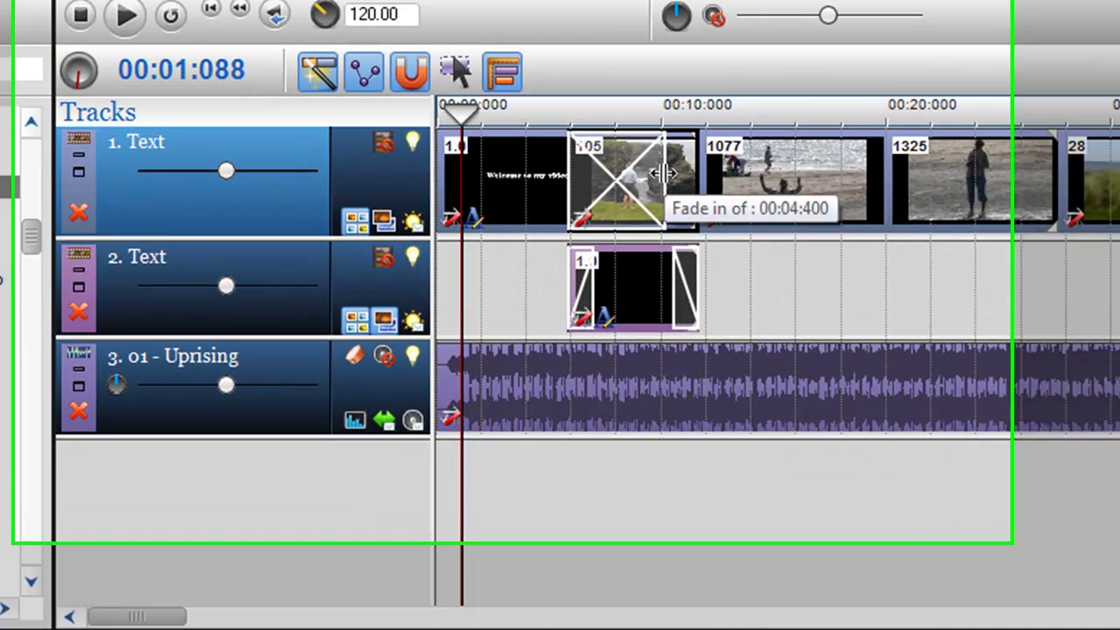
# Remove the crossfade over the cliff clip following the welcome text, and play the mix's opening up to 00:14:790
pyautogui.moveTo(445, 30); pyautogui.dragTo(397, 20)
pyautogui.moveTo(664, 207); pyautogui.dragTo(595, 202)
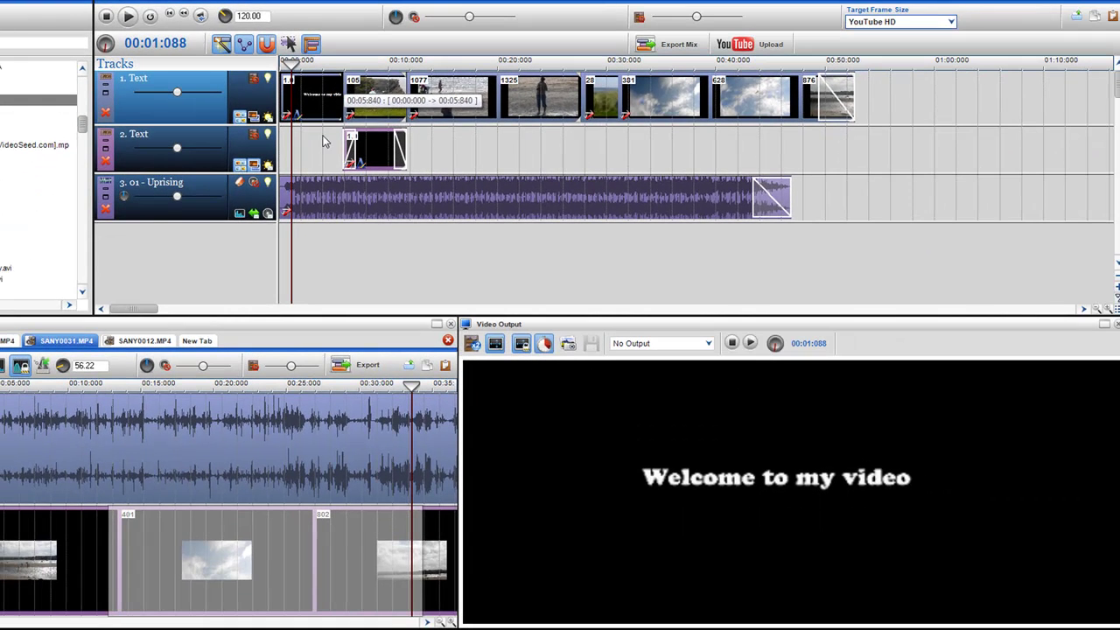
pyautogui.click(128, 16)
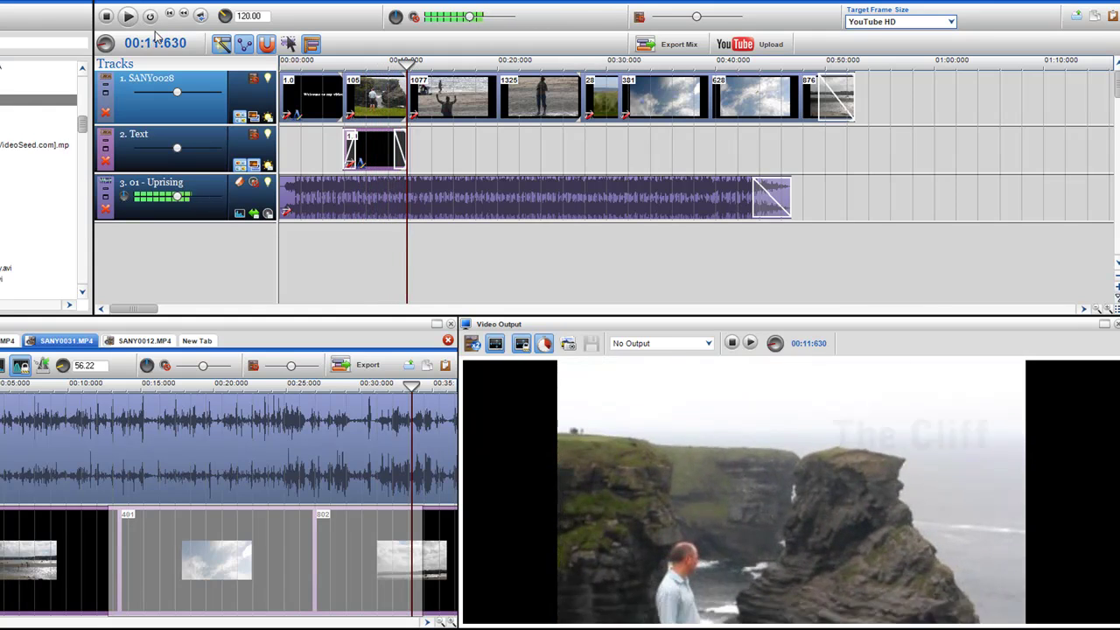
pyautogui.click(104, 17)
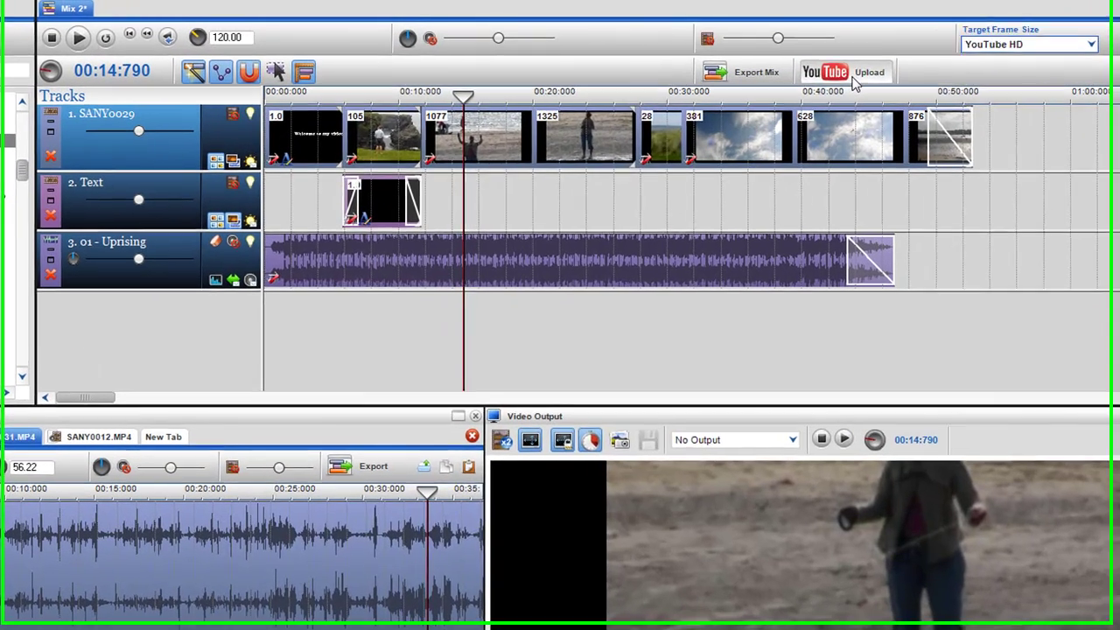
# Look over the YouTube upload form and the mix's MP4 export options, leaving both without uploading or saving
pyautogui.click(760, 52)
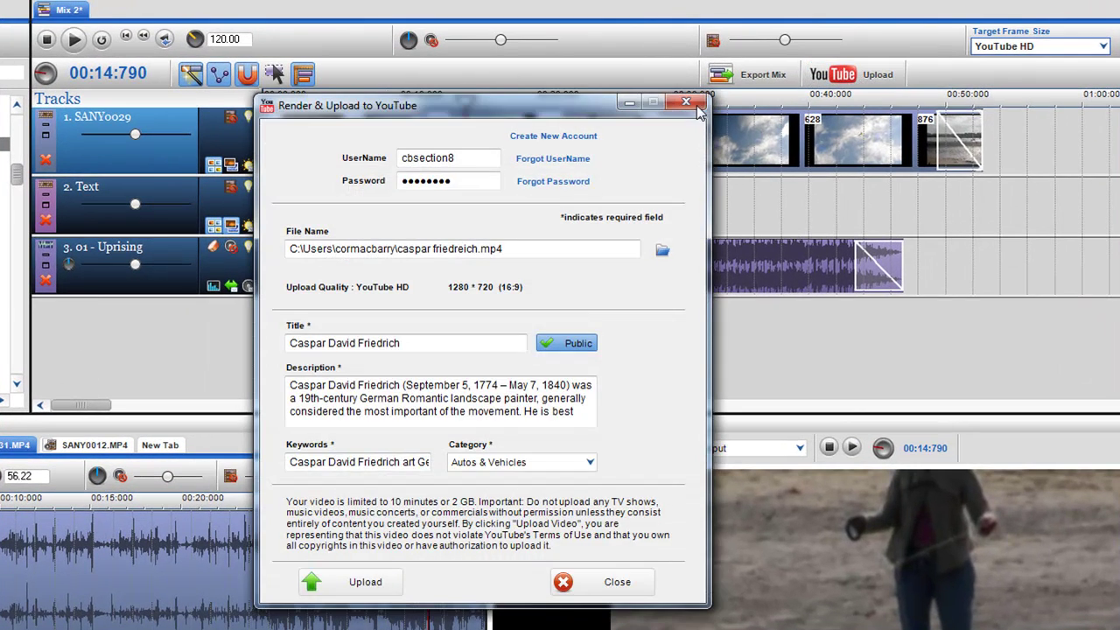
pyautogui.click(686, 103)
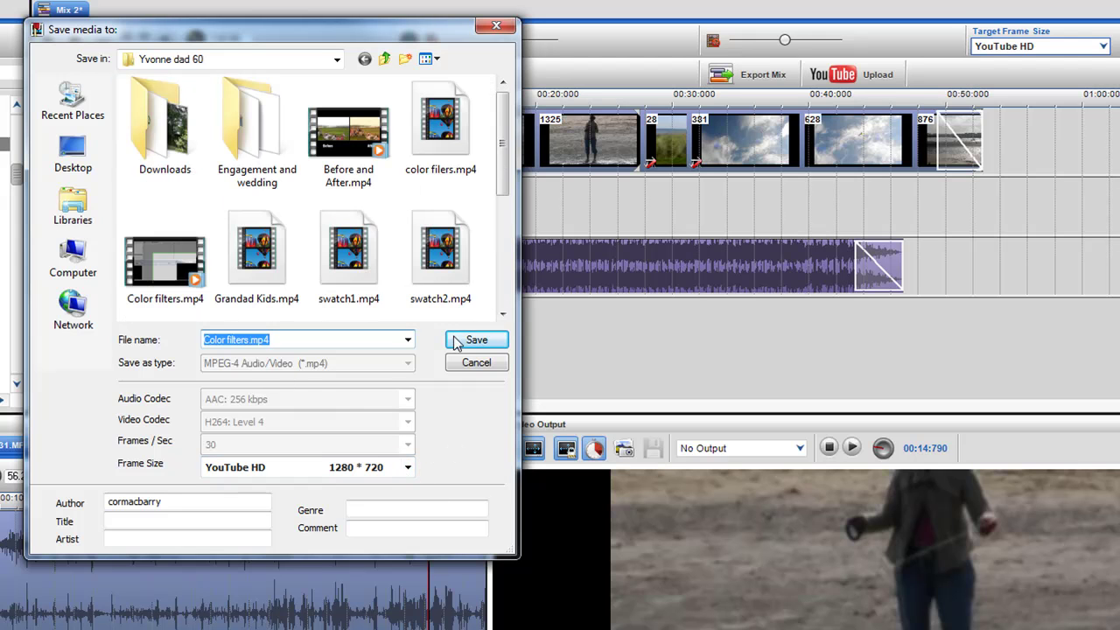
pyautogui.click(482, 364)
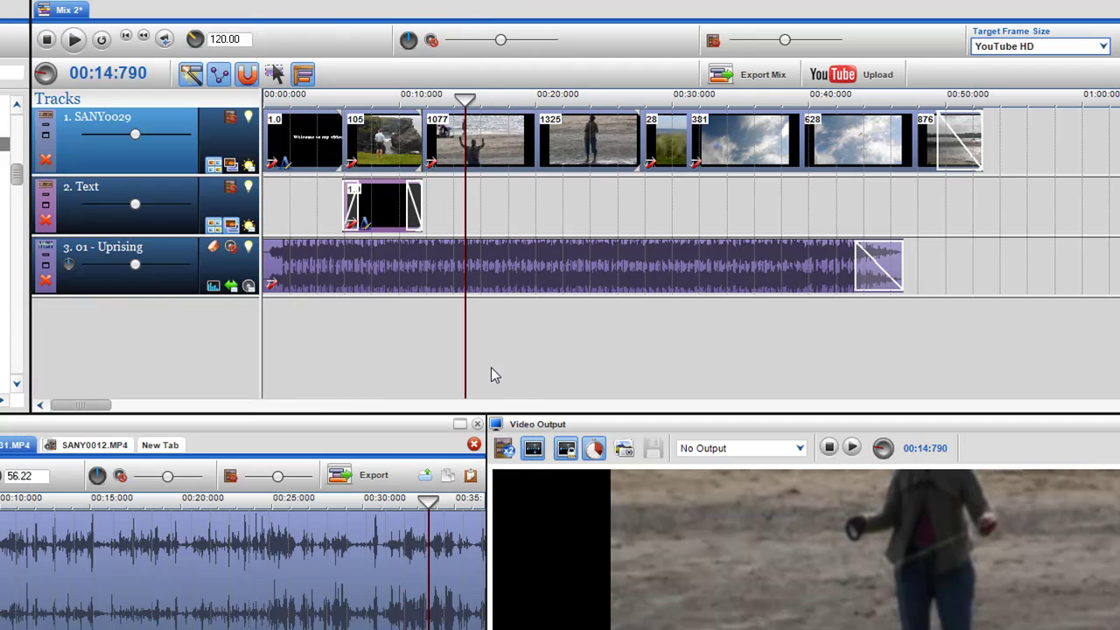
pyautogui.scroll(-2, 561, 358)
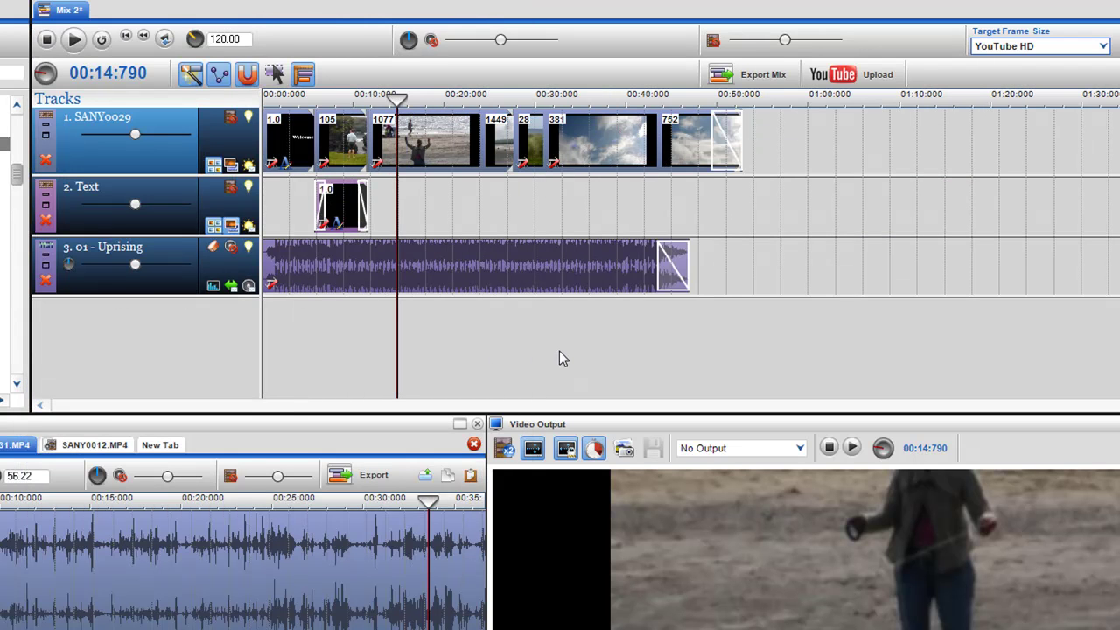